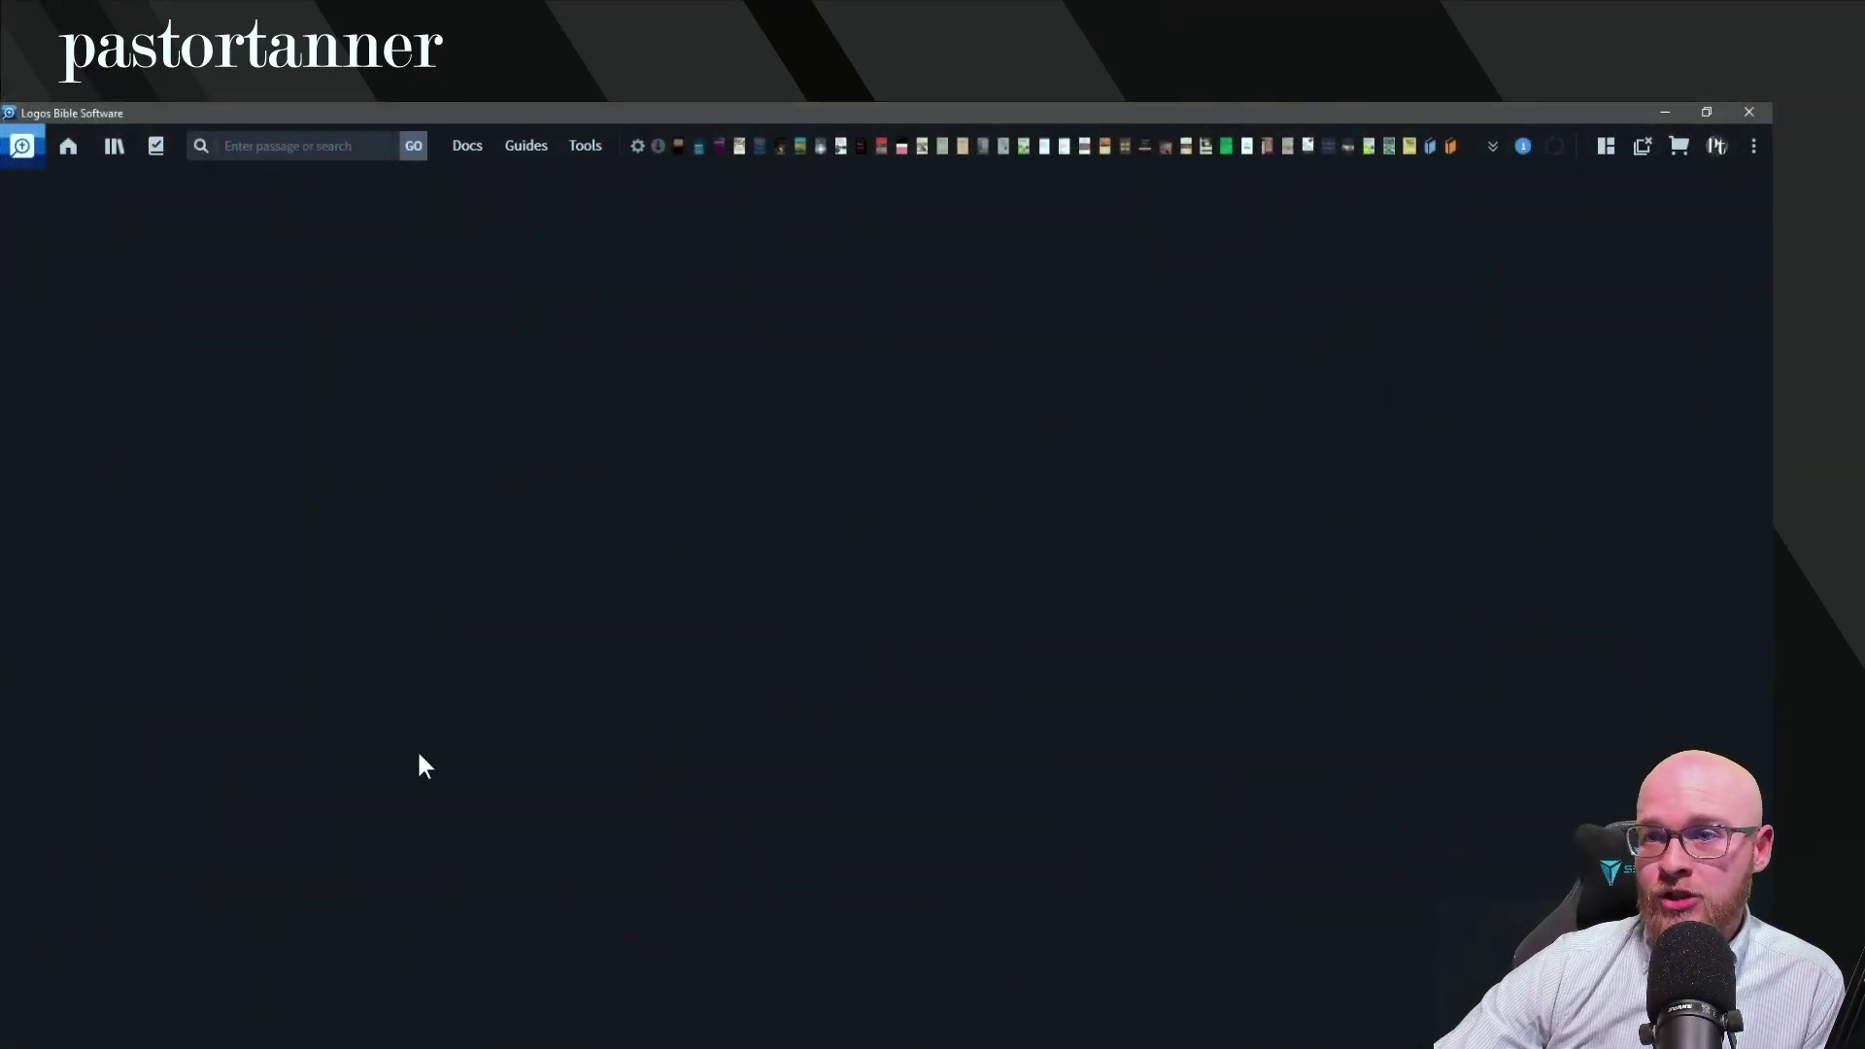
- Create a new blank Canvas document from Docs and title it 'test'
left_click(468, 141)
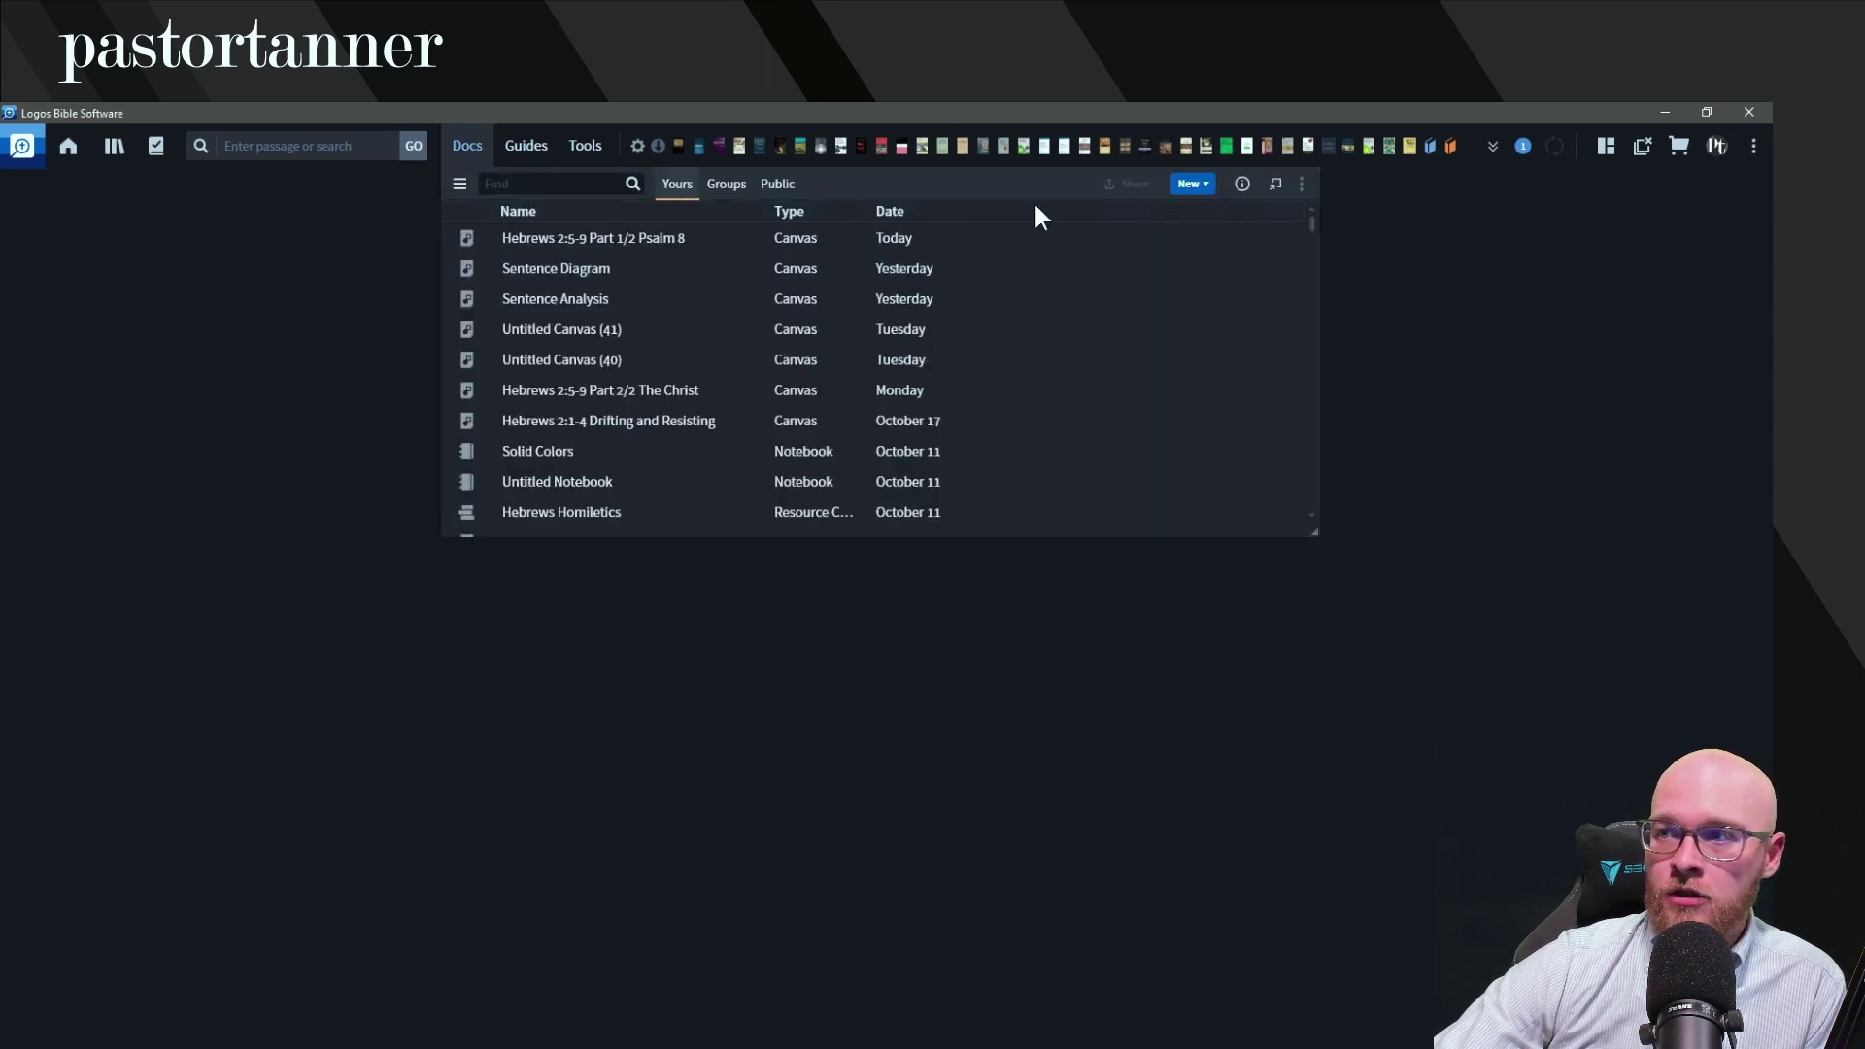
left_click(1191, 187)
left_click(1227, 235)
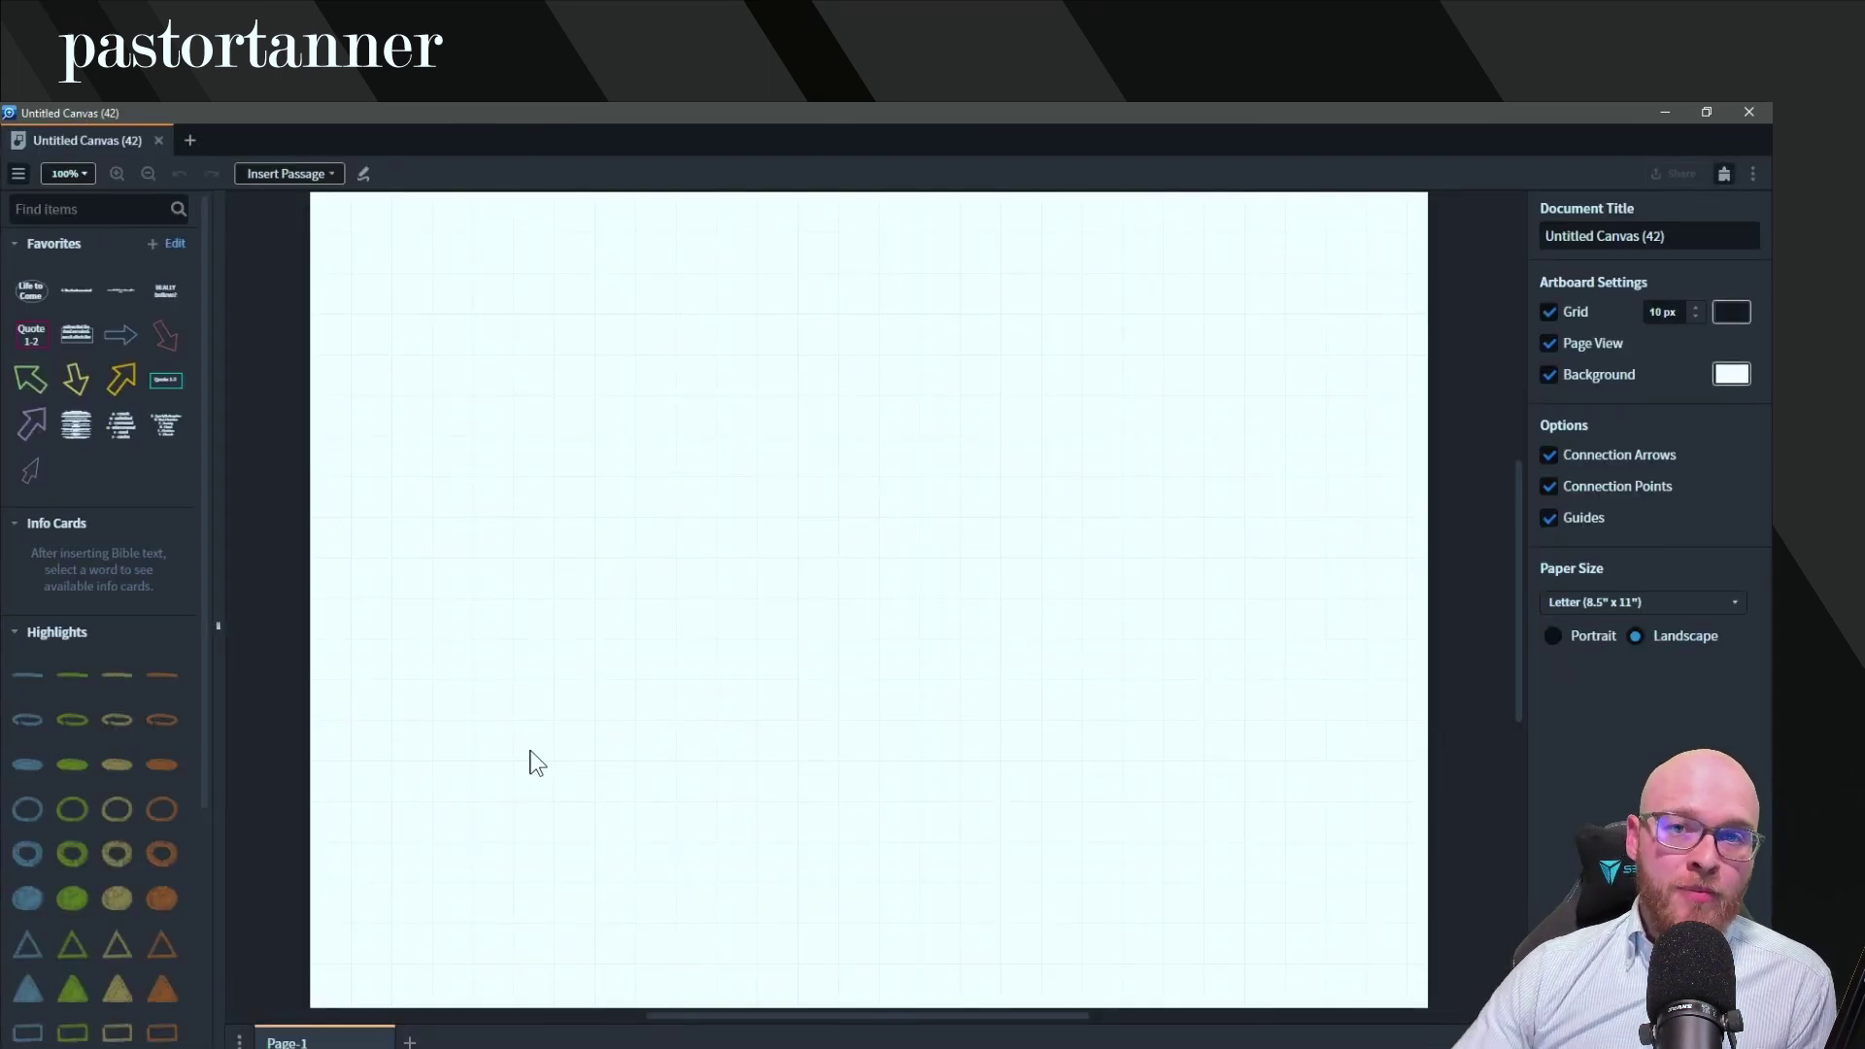
left_click(1632, 238)
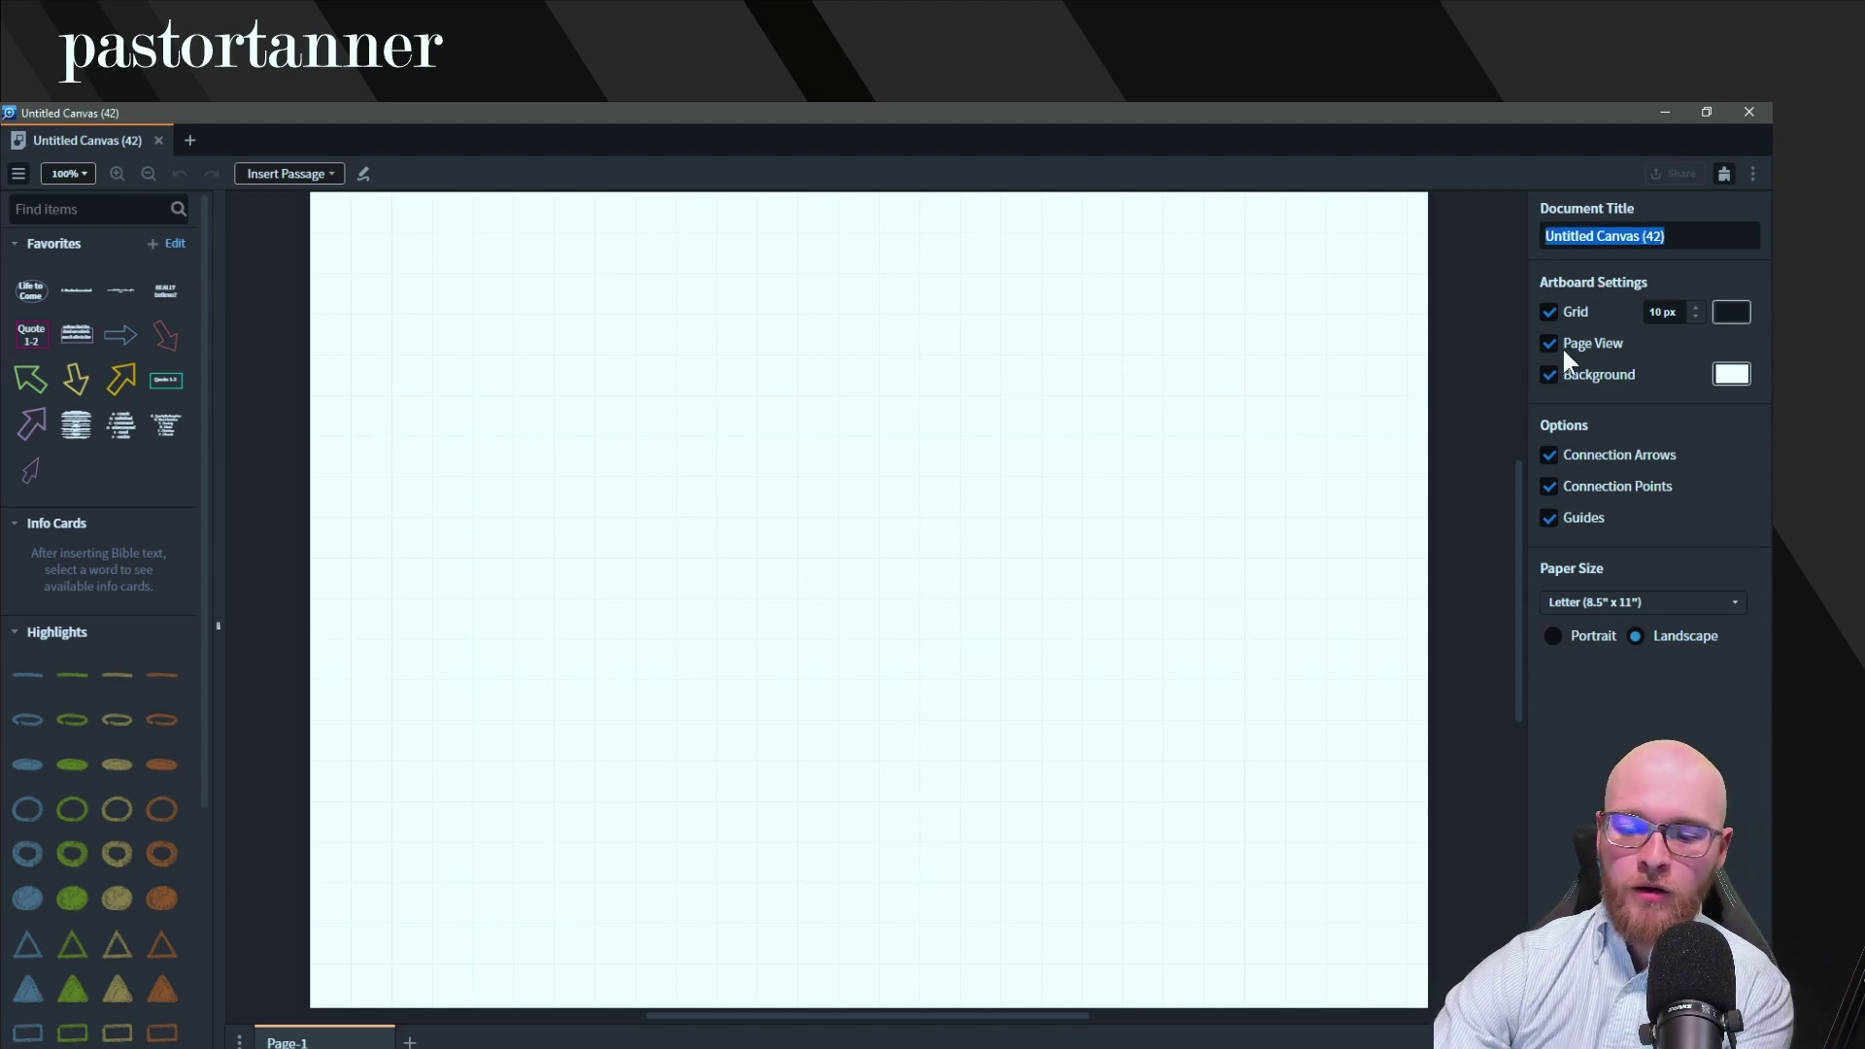
type("test")
key("Return")
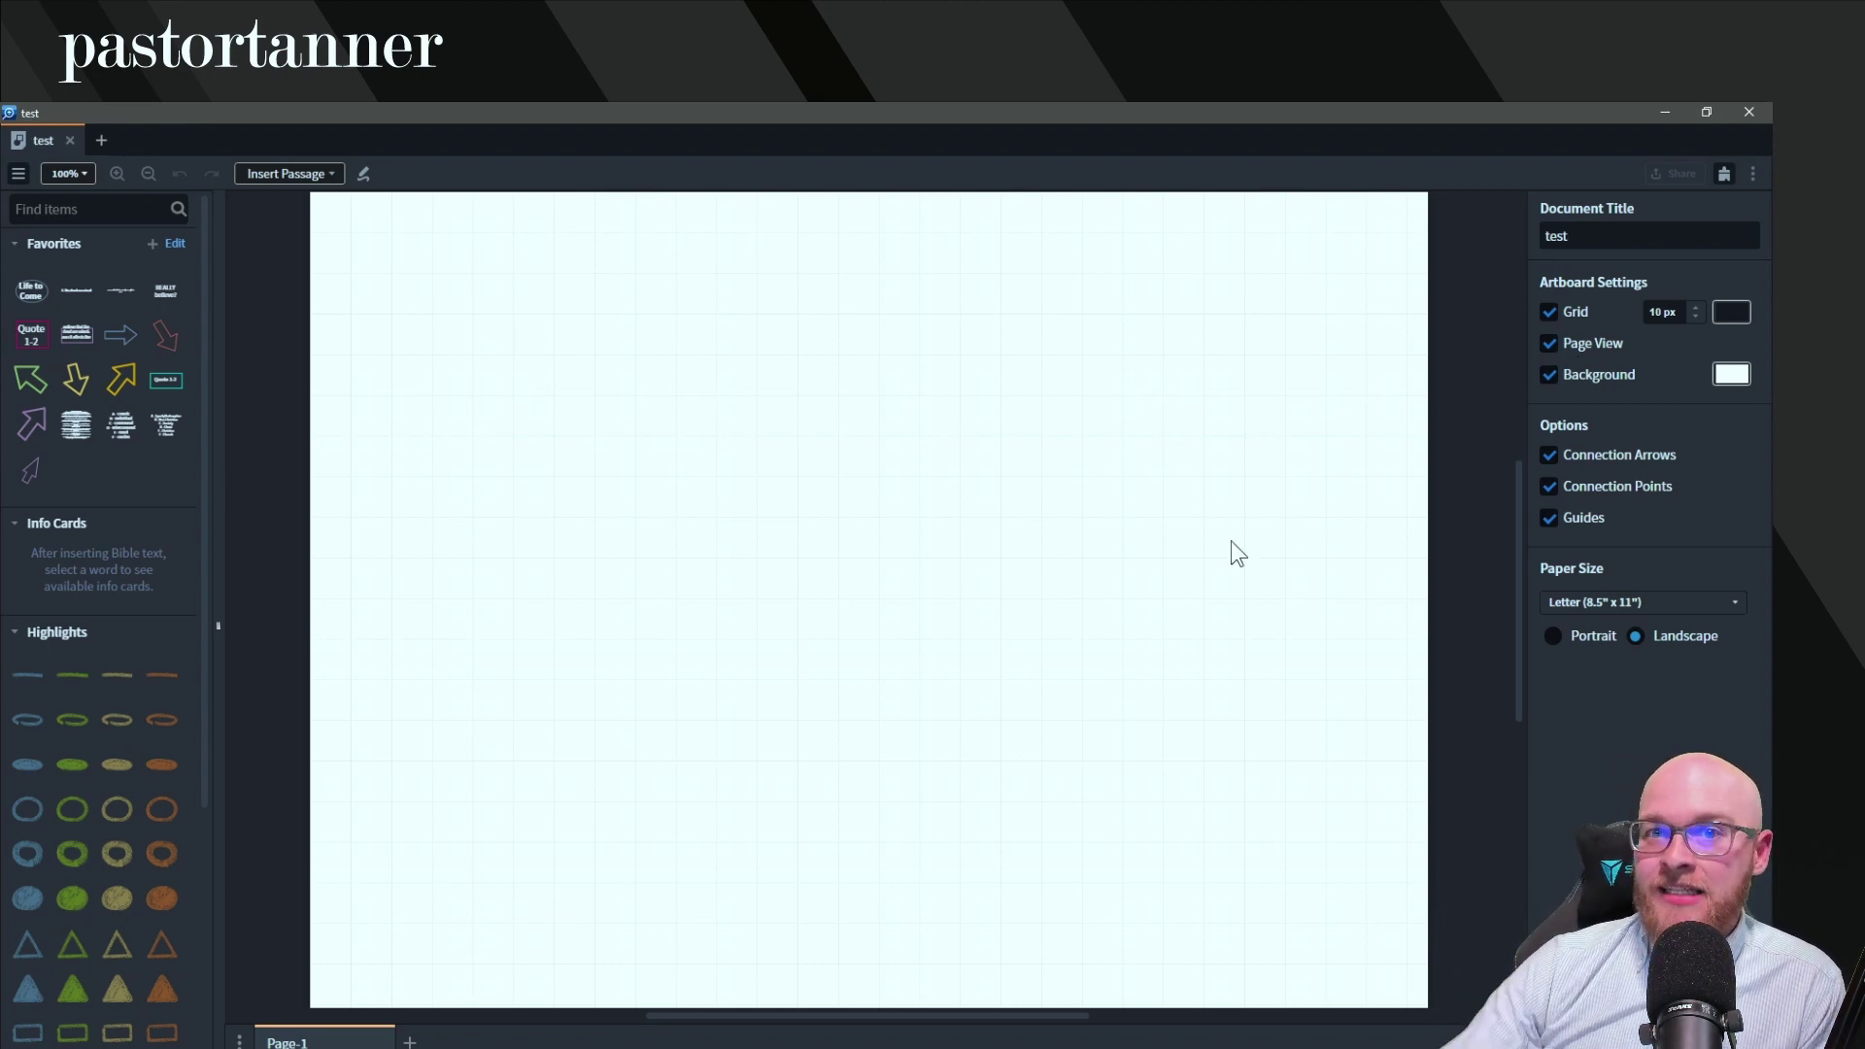
- Insert Psalm 8 from the ESV onto the canvas as a passage block
left_click(307, 175)
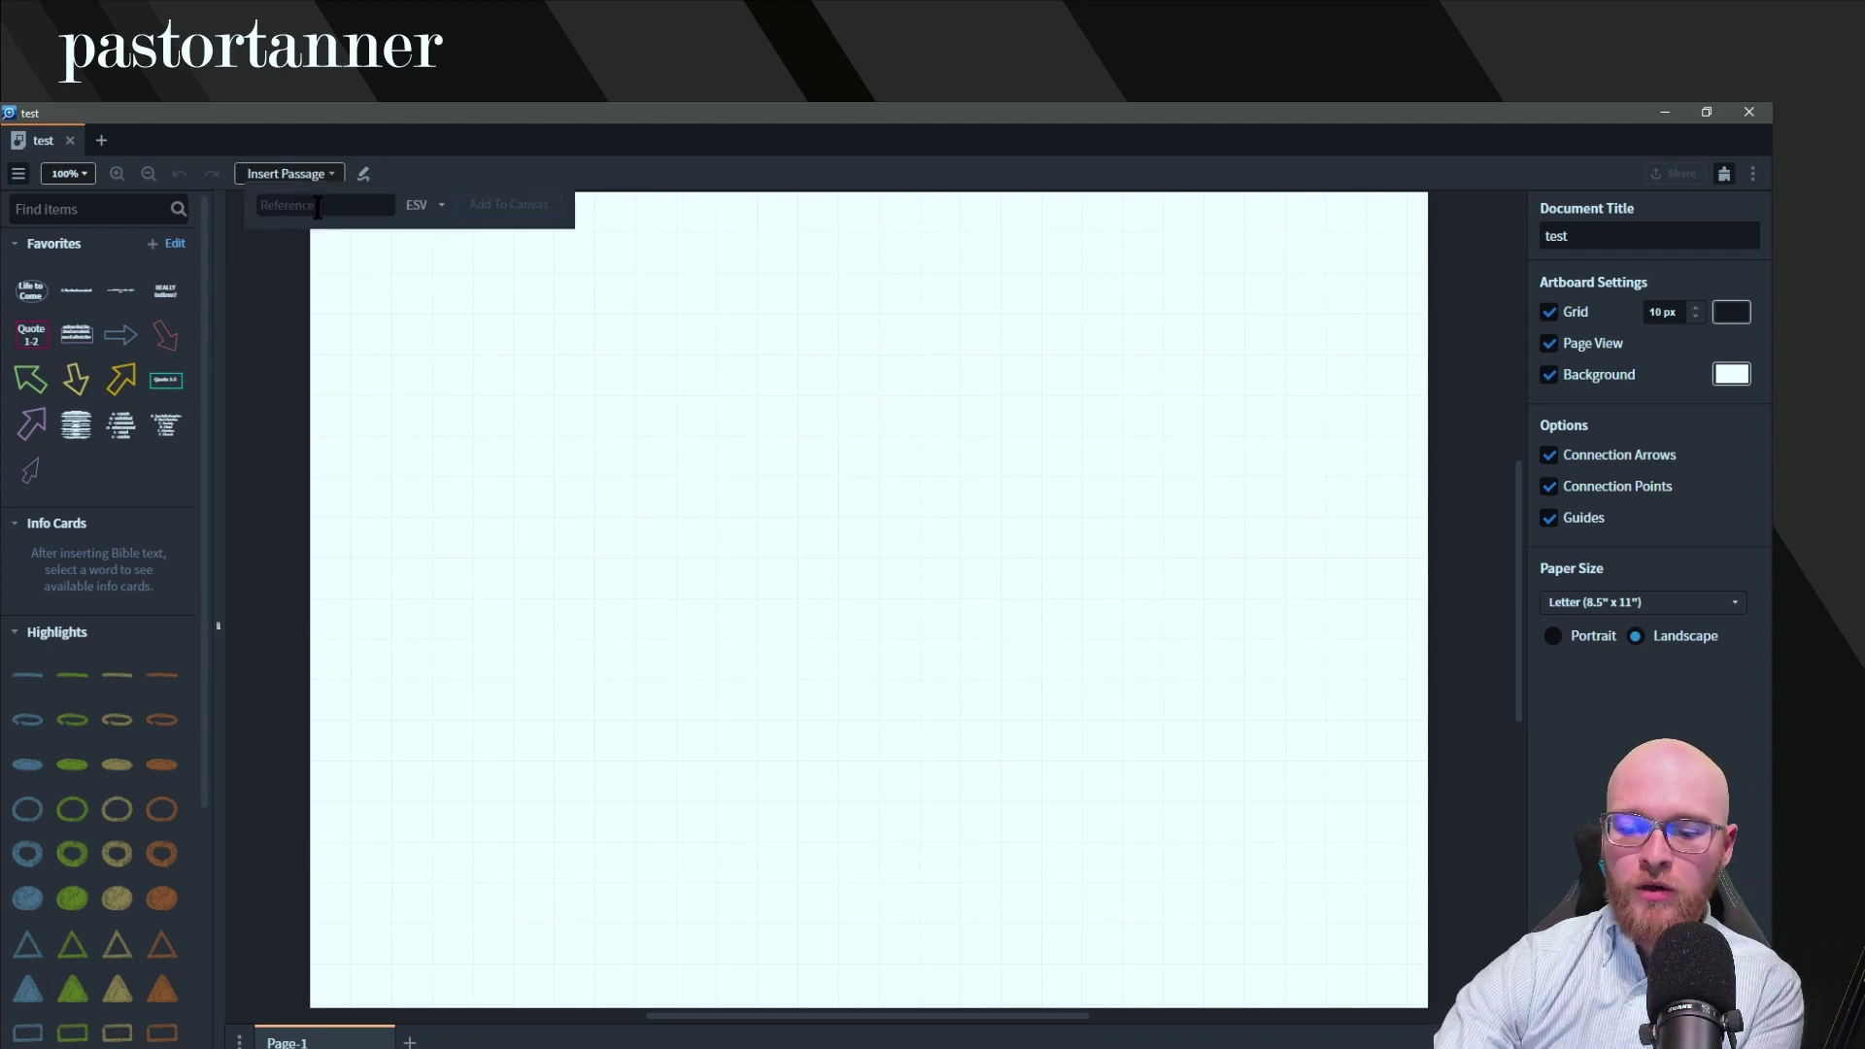
type("Joh")
key("BackSpace")
key("BackSpace")
key("BackSpace")
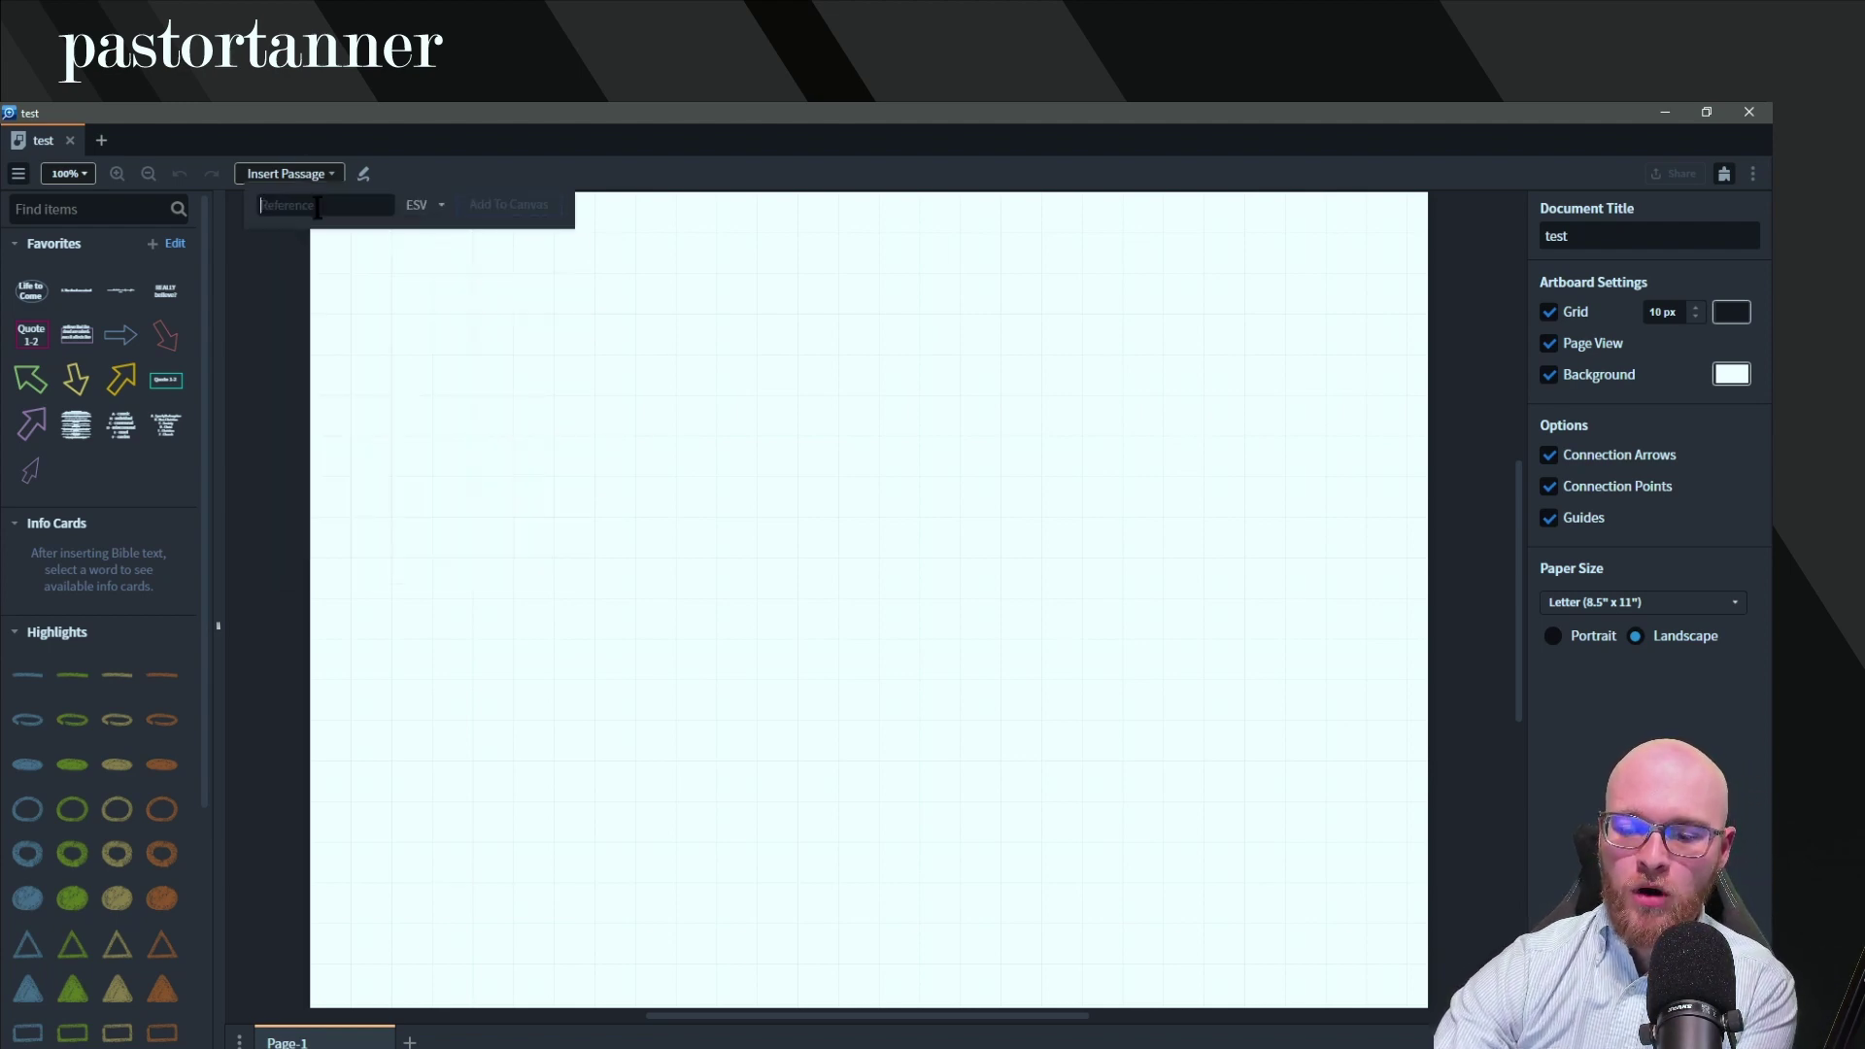
type("psalm 8")
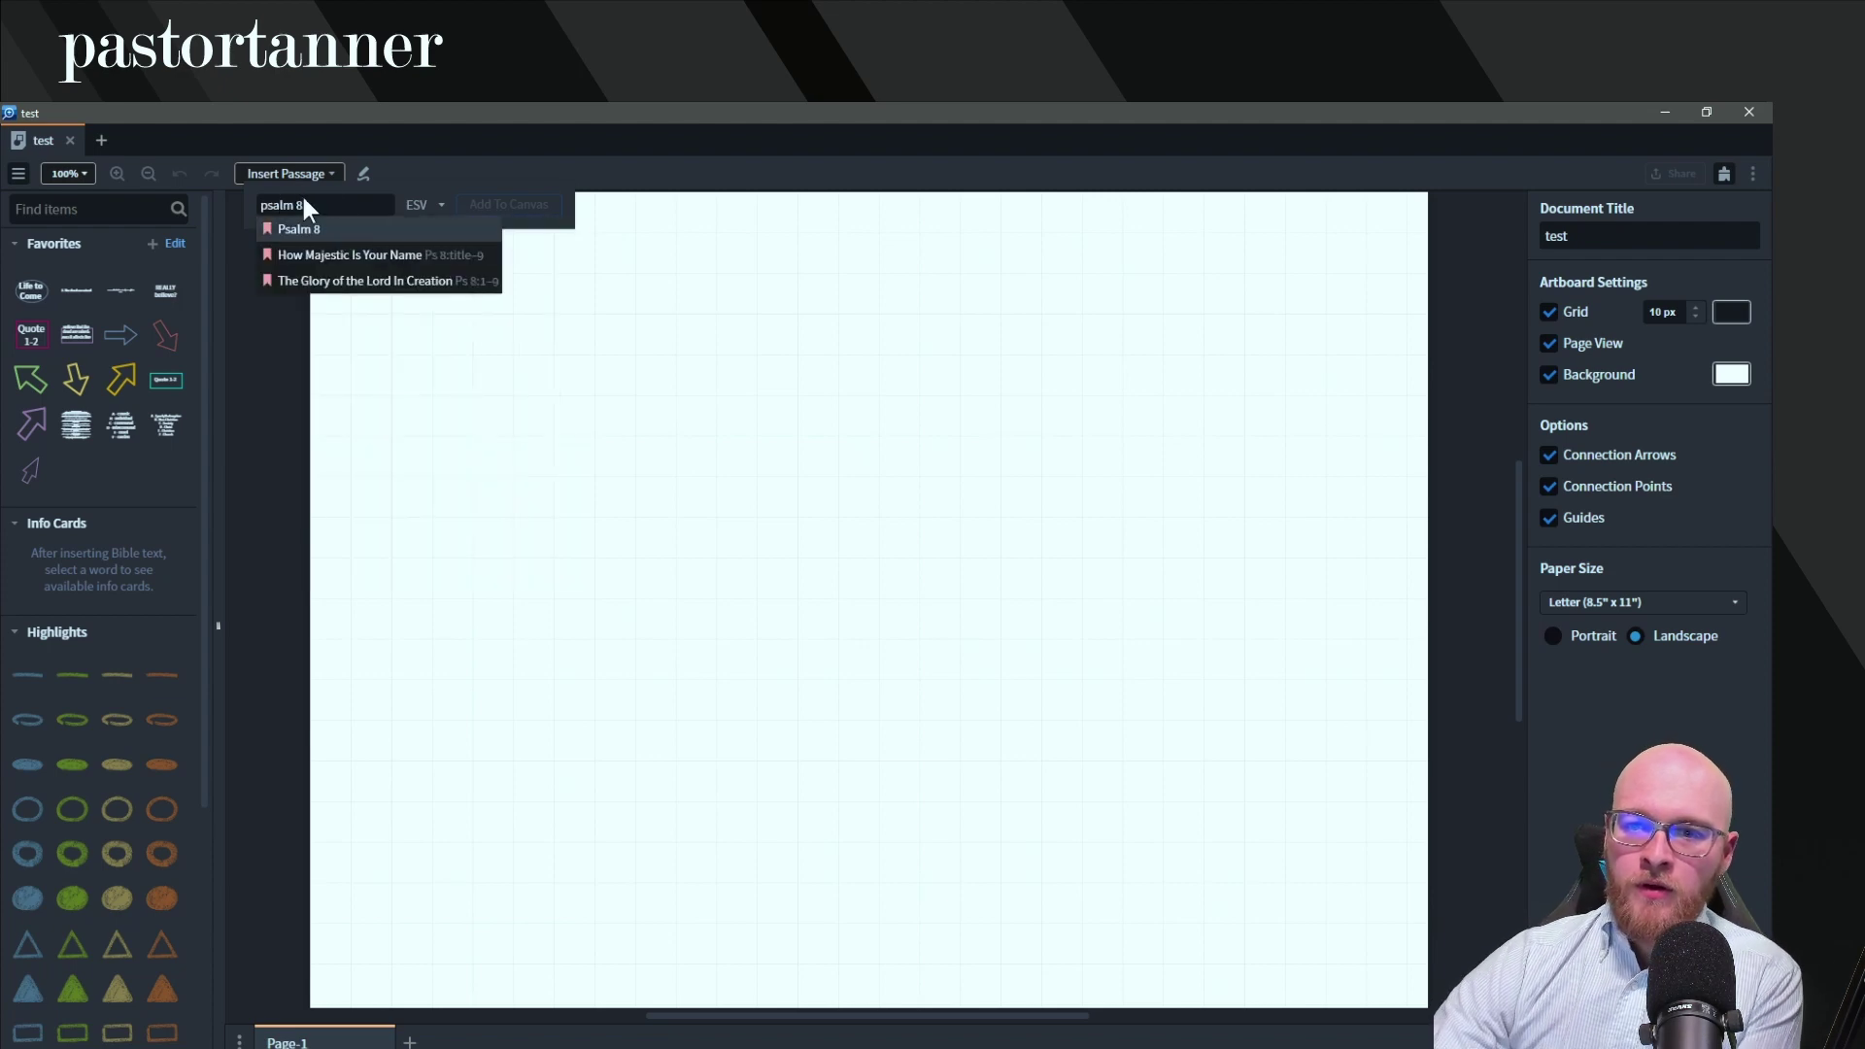
left_click(423, 204)
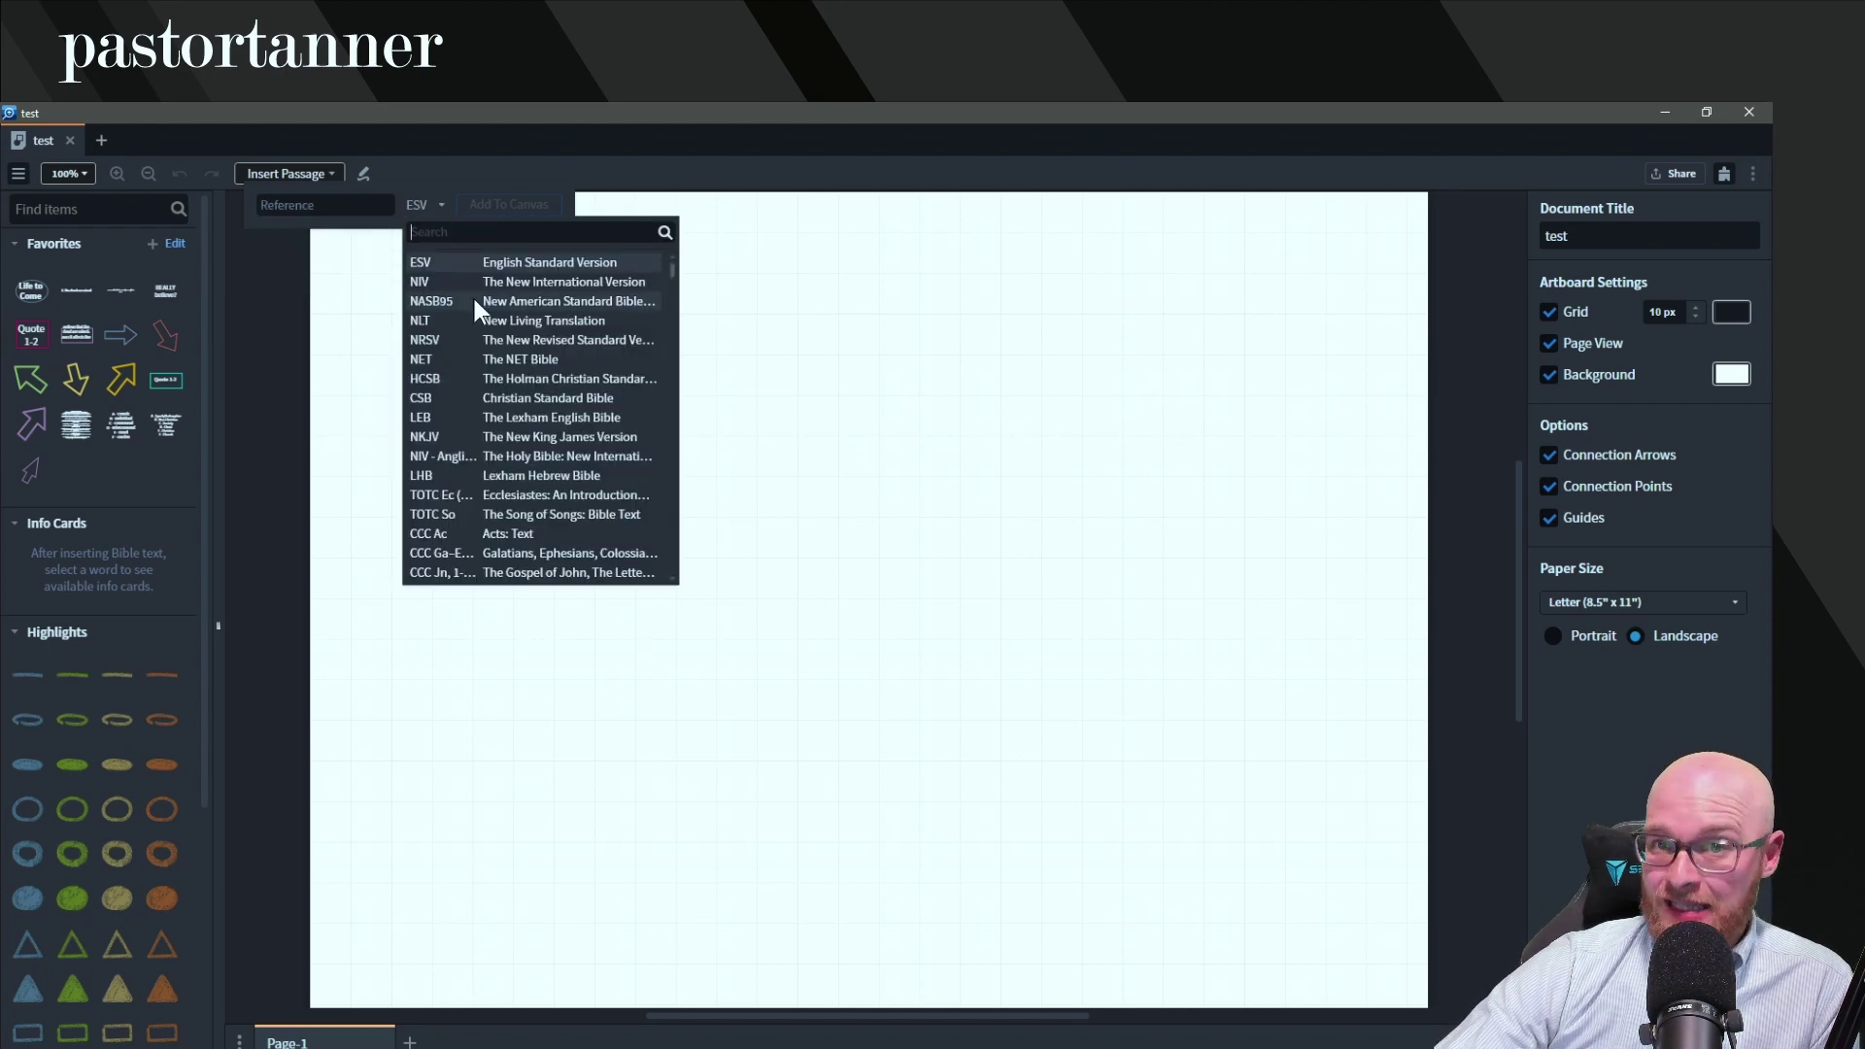
mouse_move(474, 301)
left_click(450, 234)
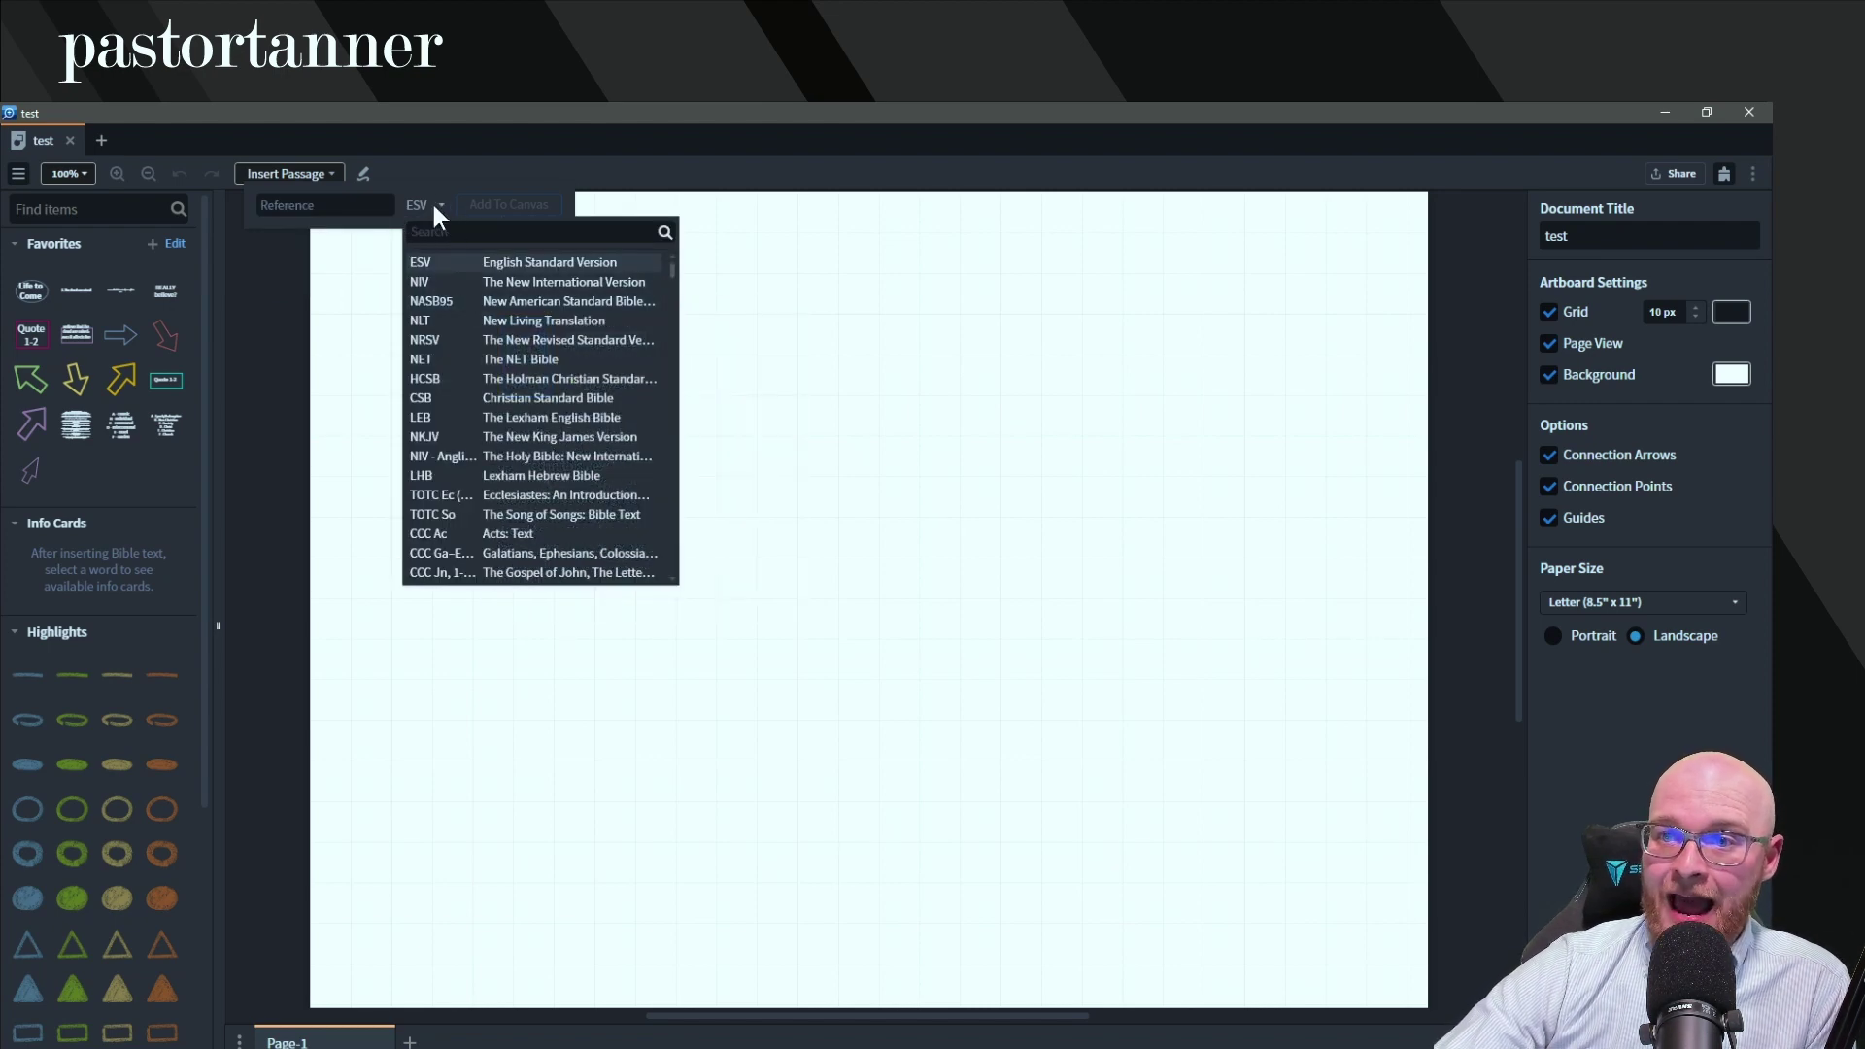
left_click(434, 205)
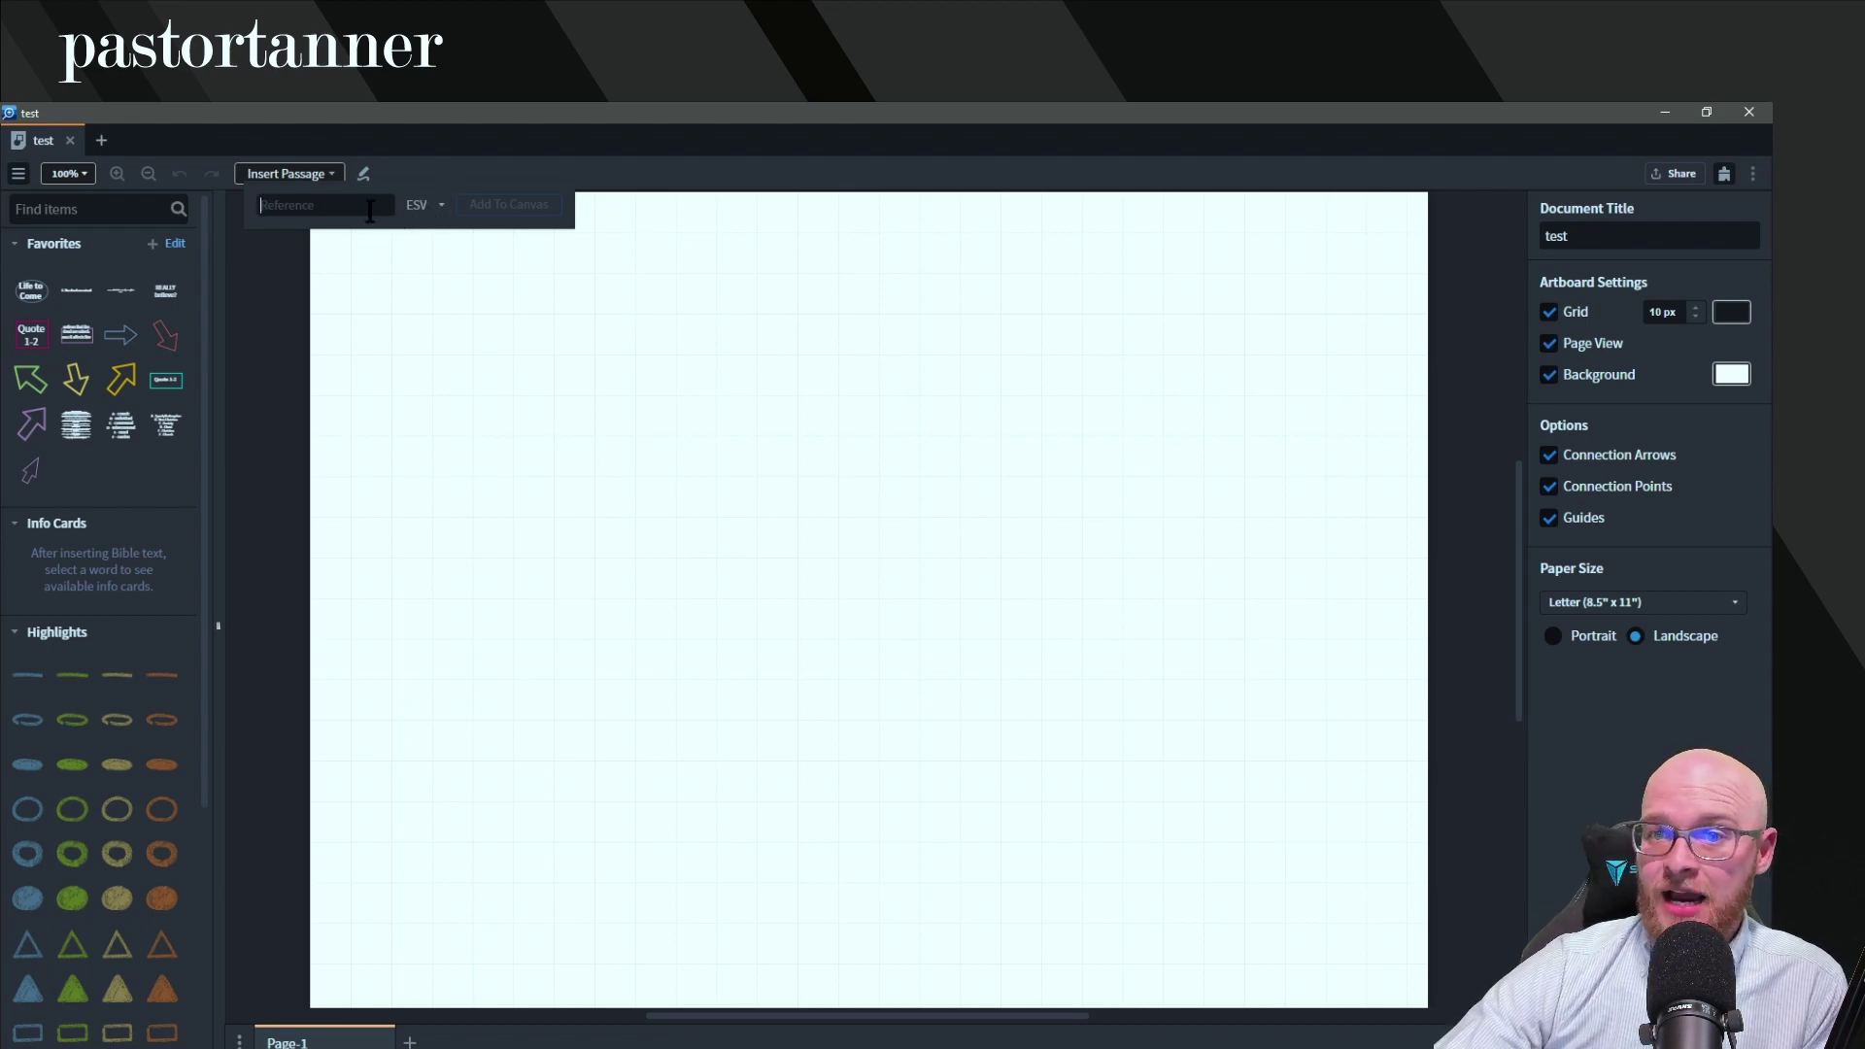
type("psalm 8")
left_click(325, 229)
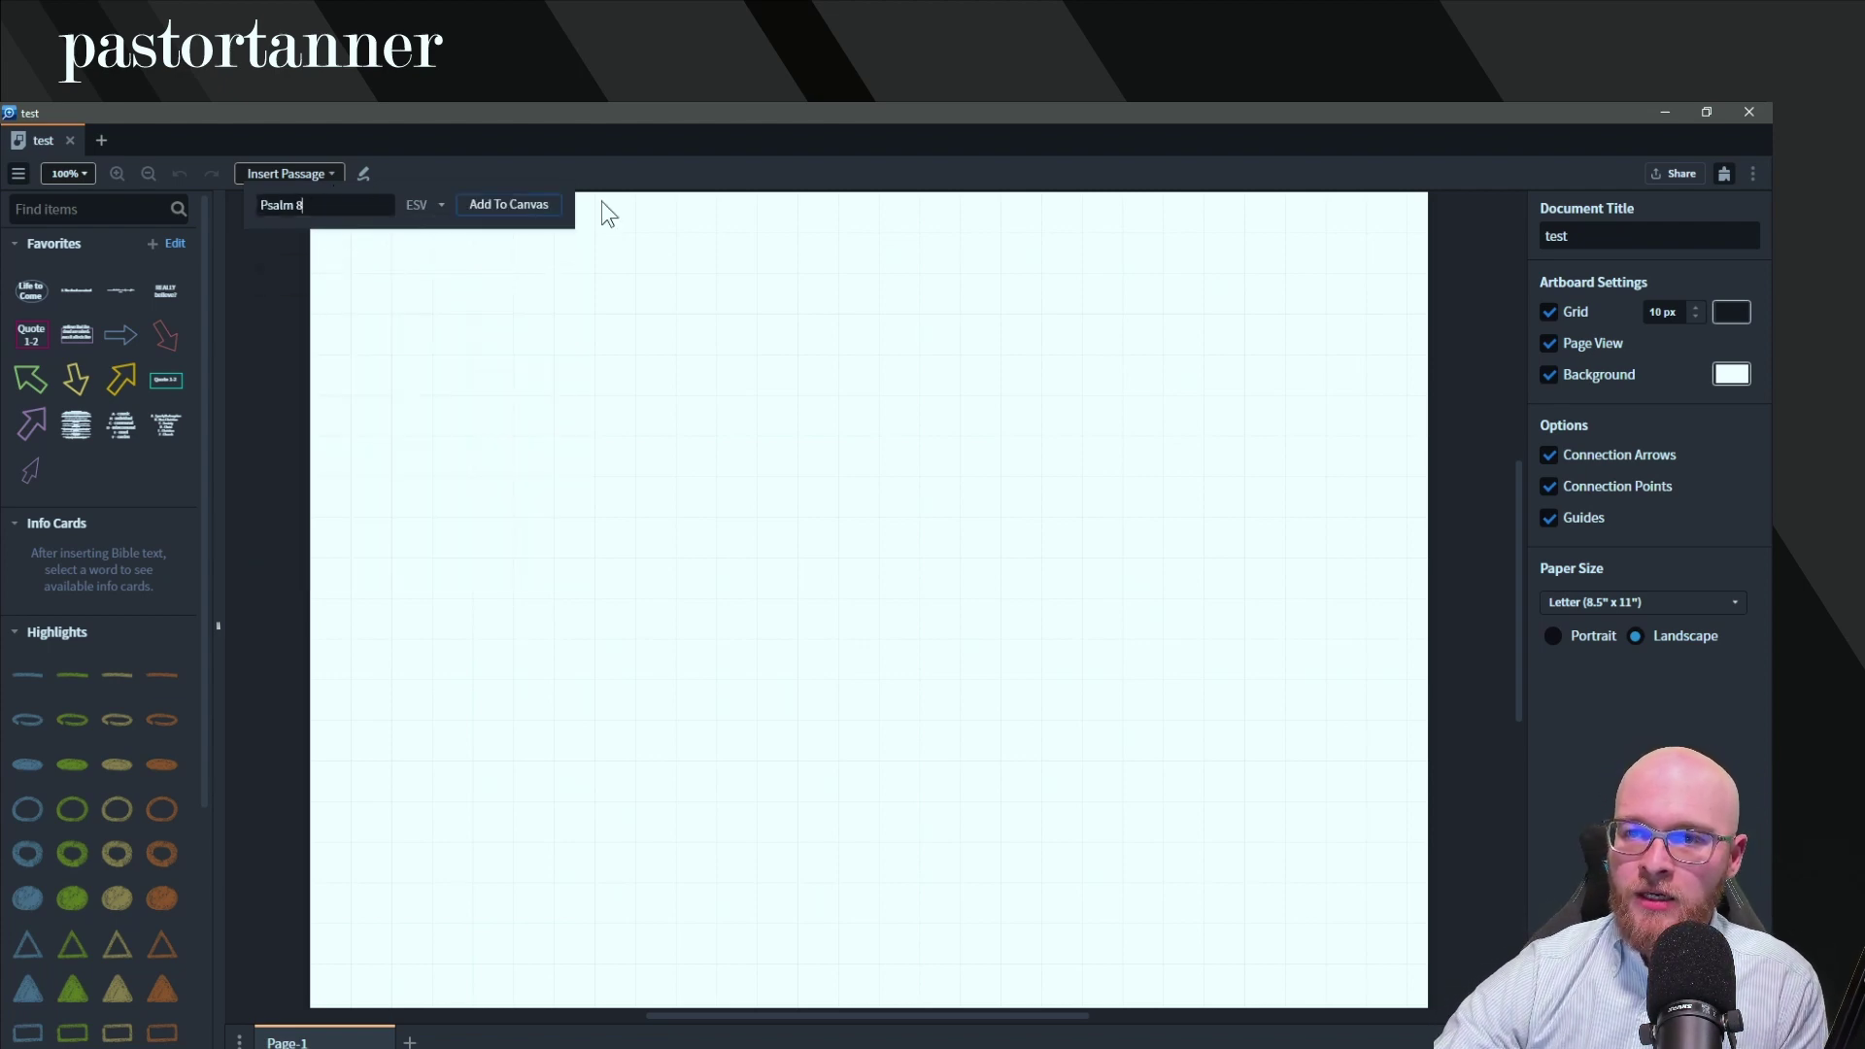
left_click(508, 206)
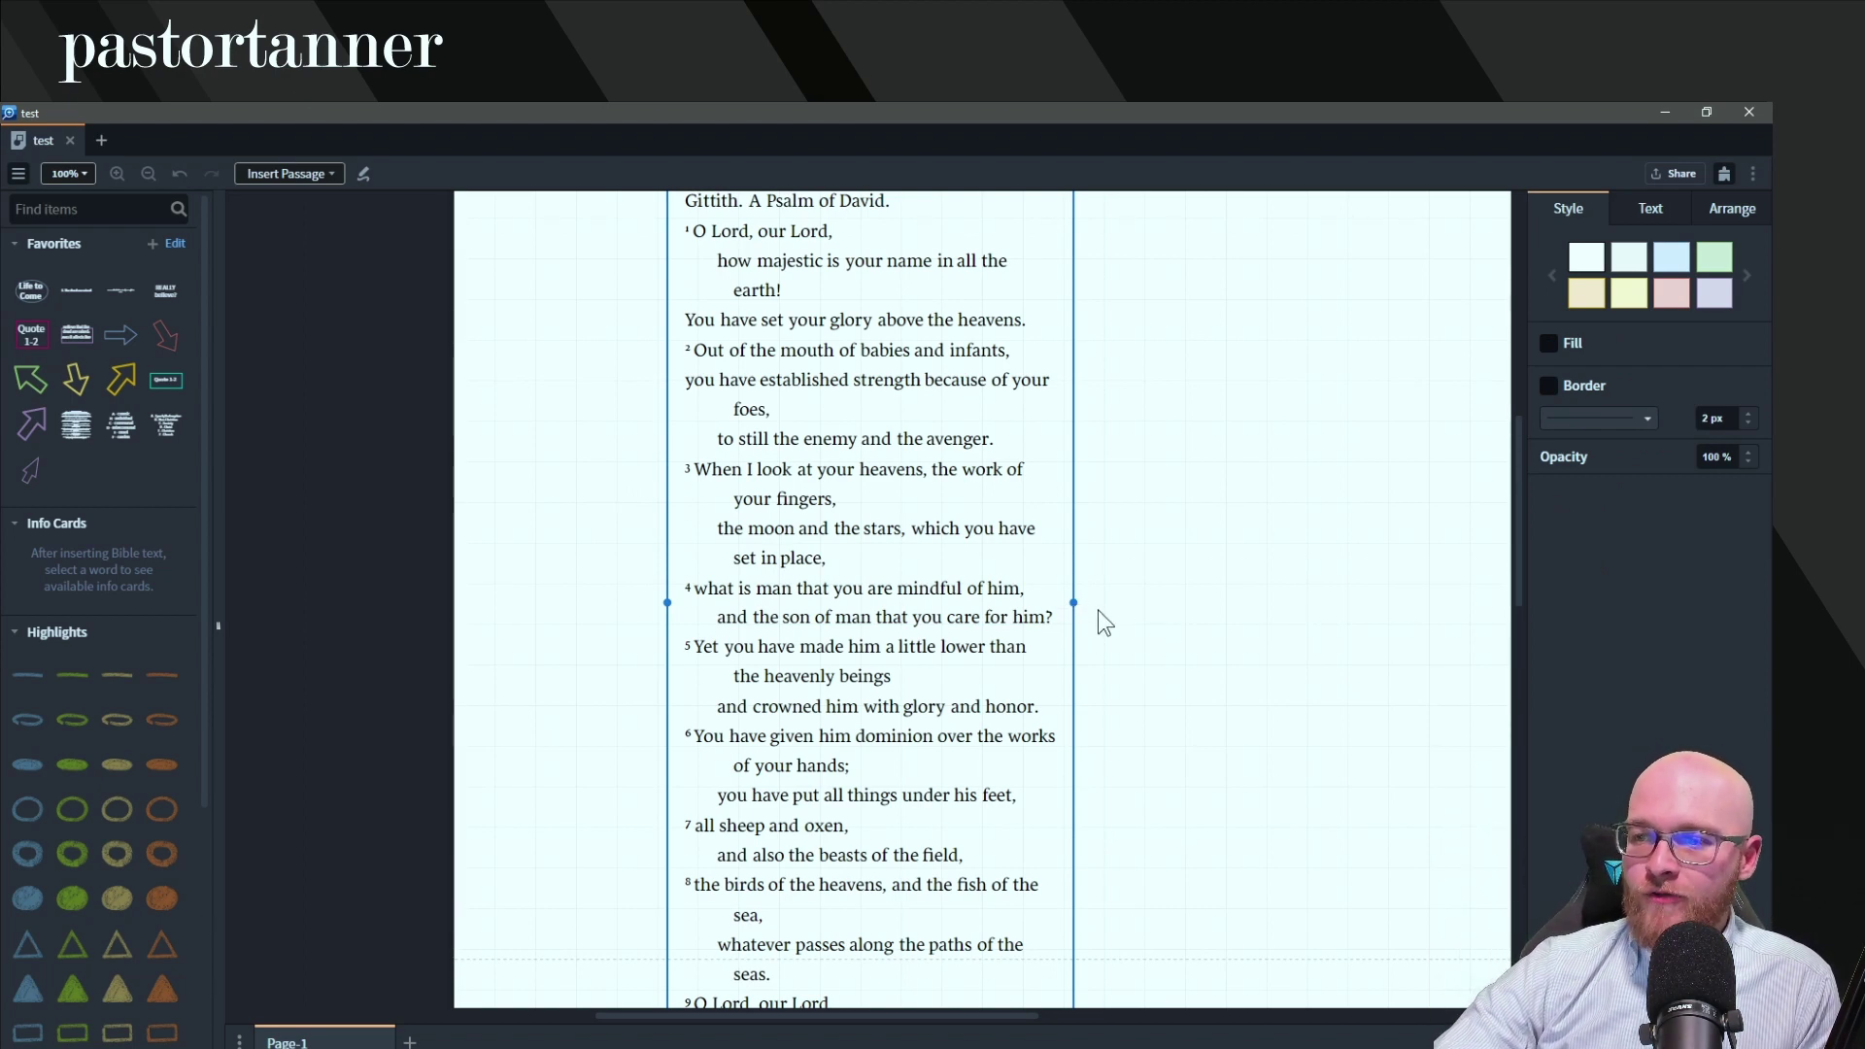
- Widen and shift the Psalm 8 box, and move 'have', 'stars' and 'Yet' to new lines
left_click_drag(1146, 627, 1256, 625)
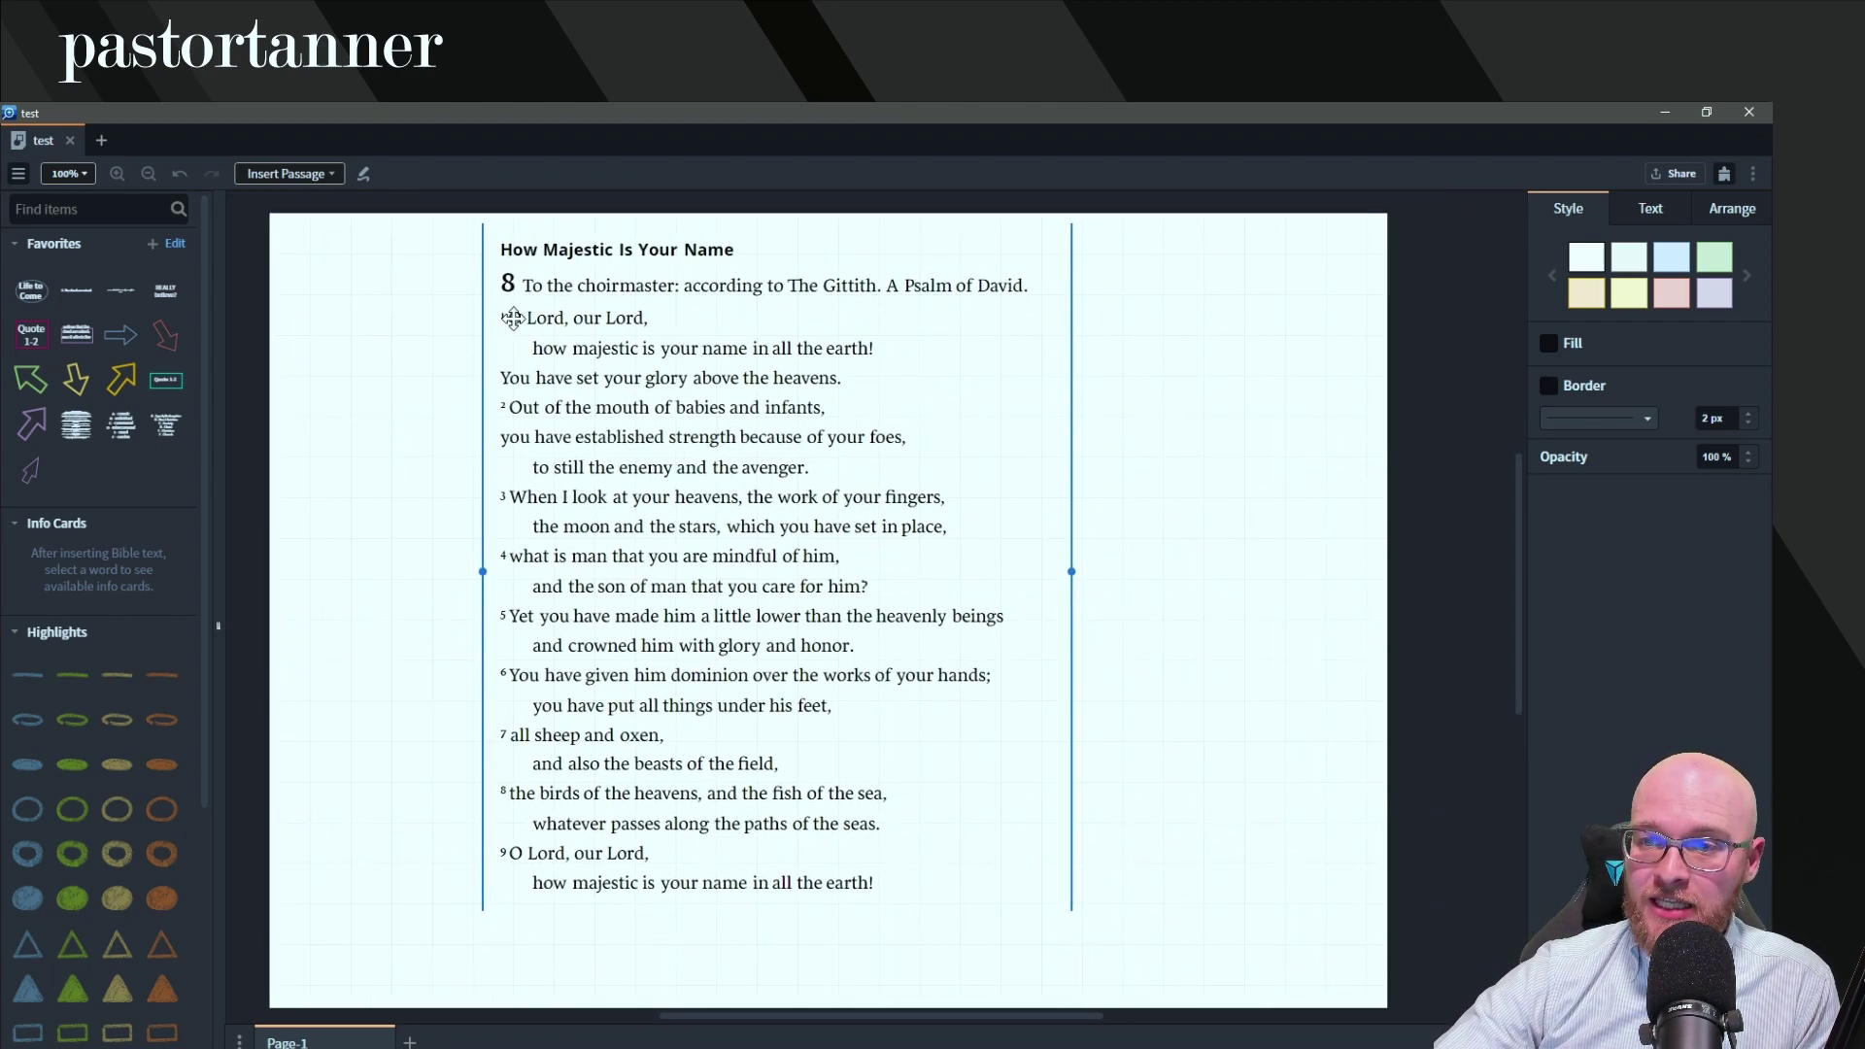
left_click_drag(513, 317, 705, 364)
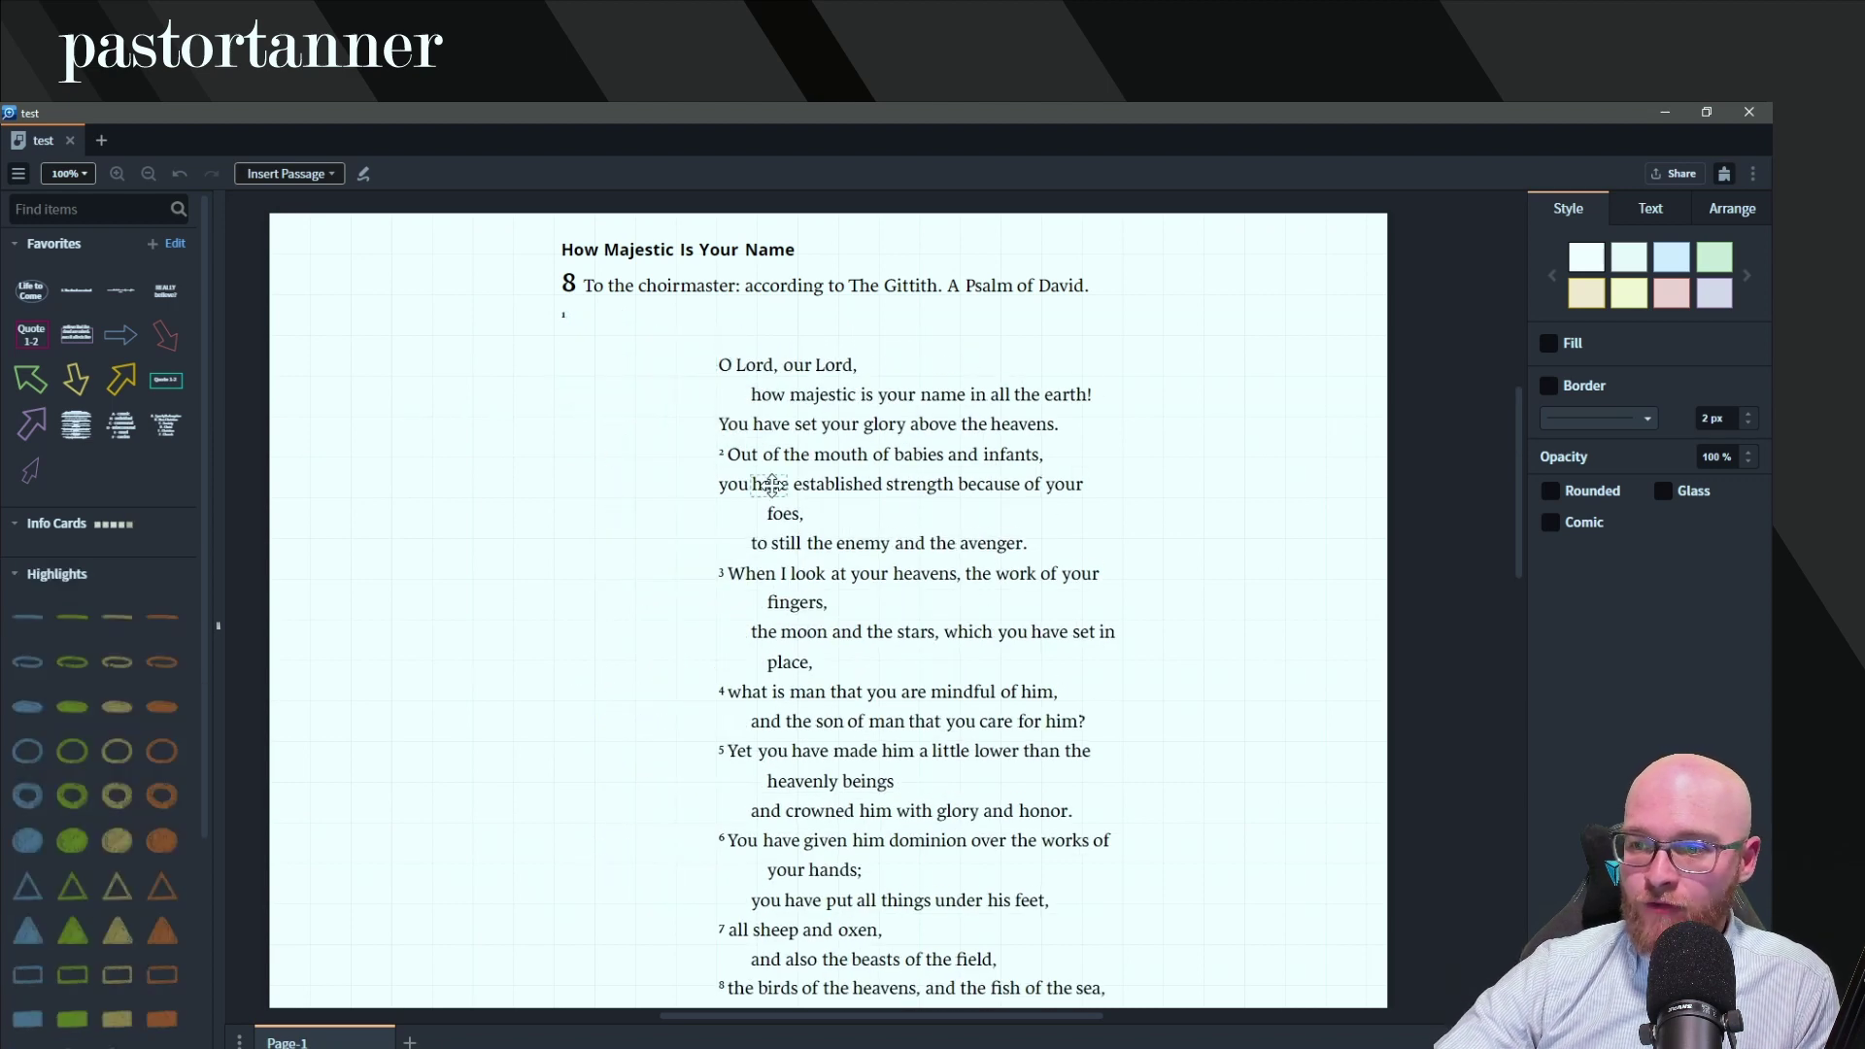
left_click_drag(772, 486, 623, 515)
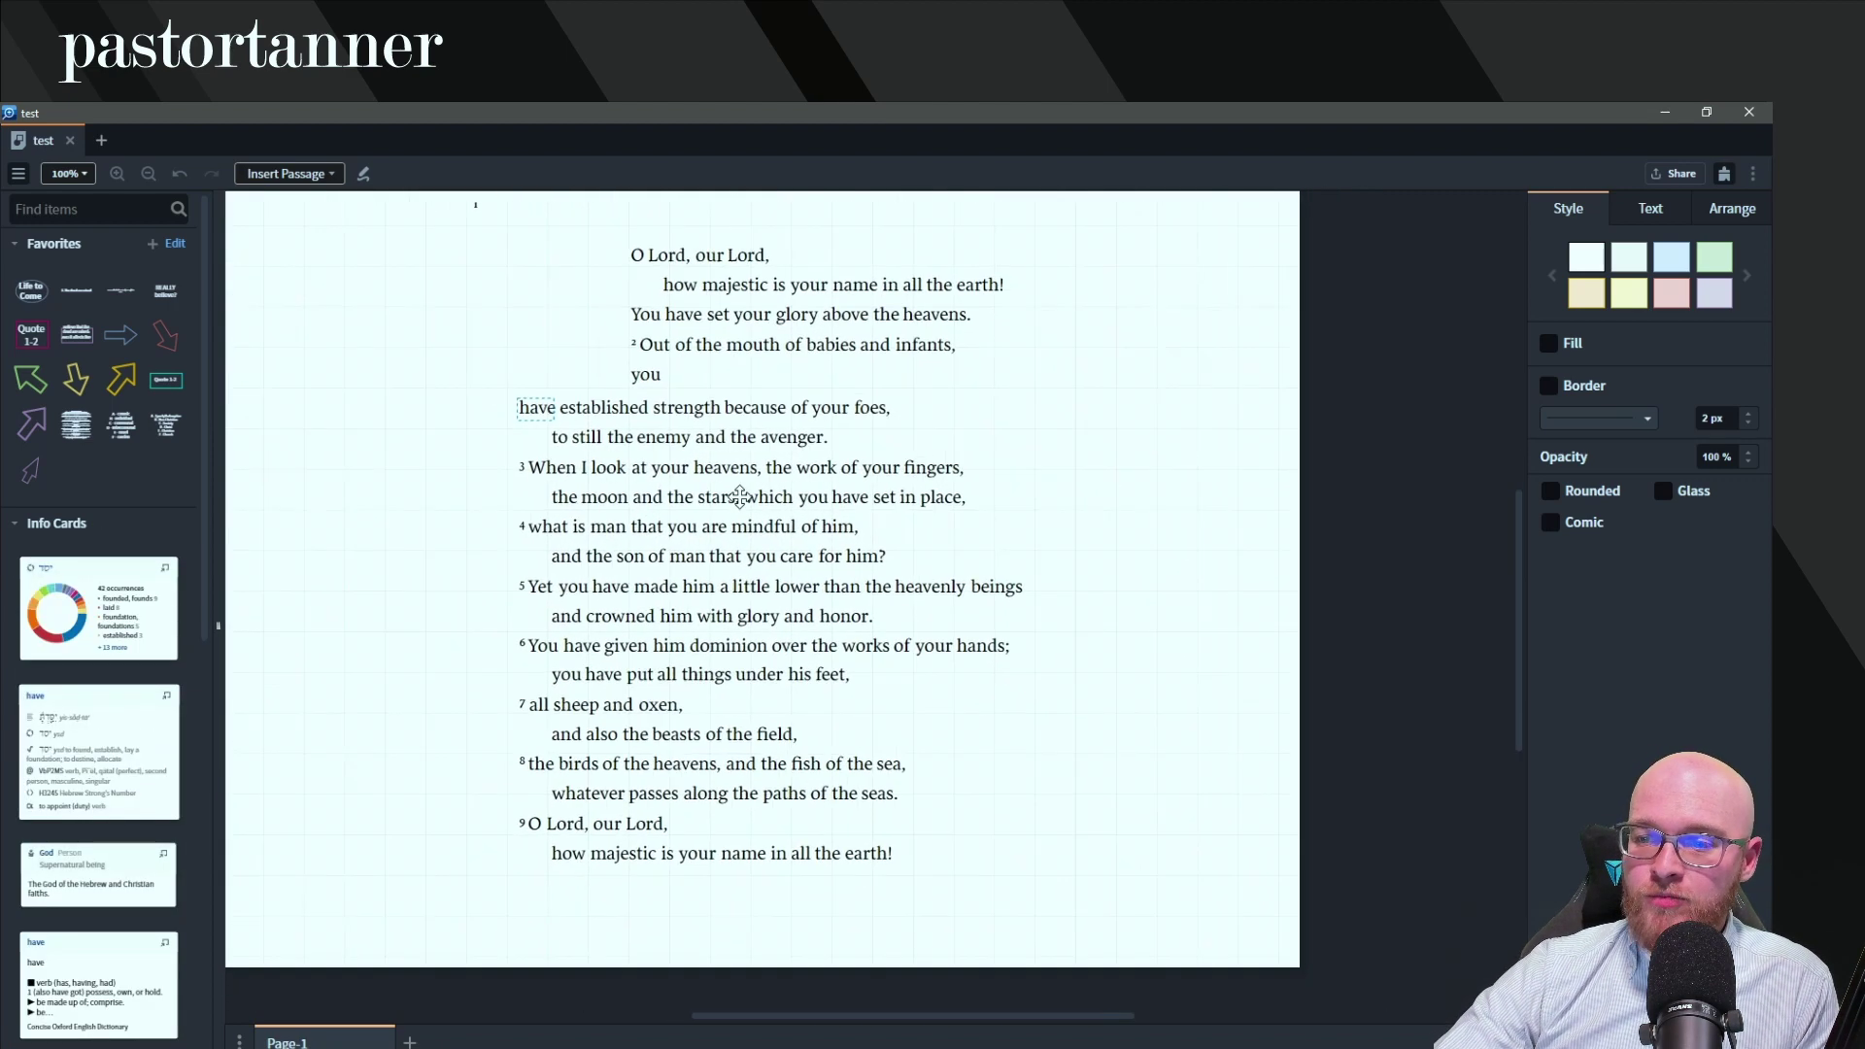
left_click(697, 478)
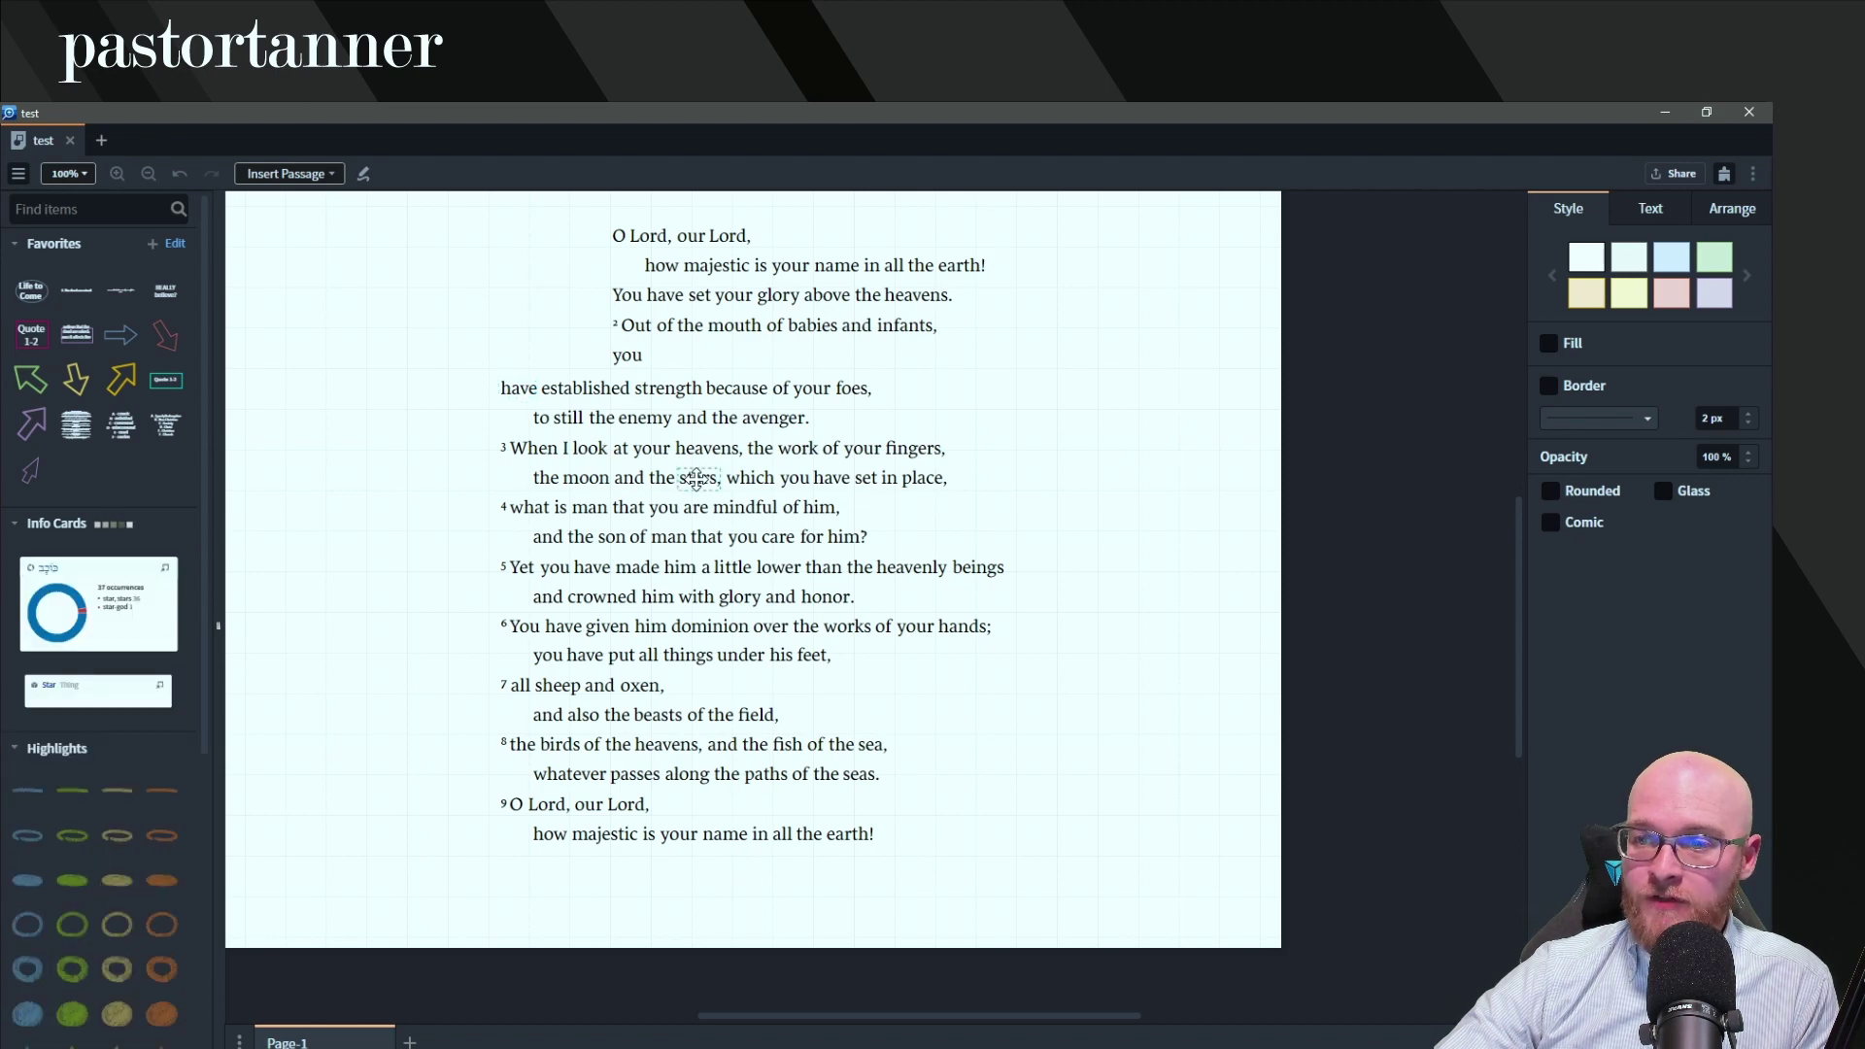
left_click_drag(696, 478, 629, 525)
left_click_drag(699, 575, 603, 596)
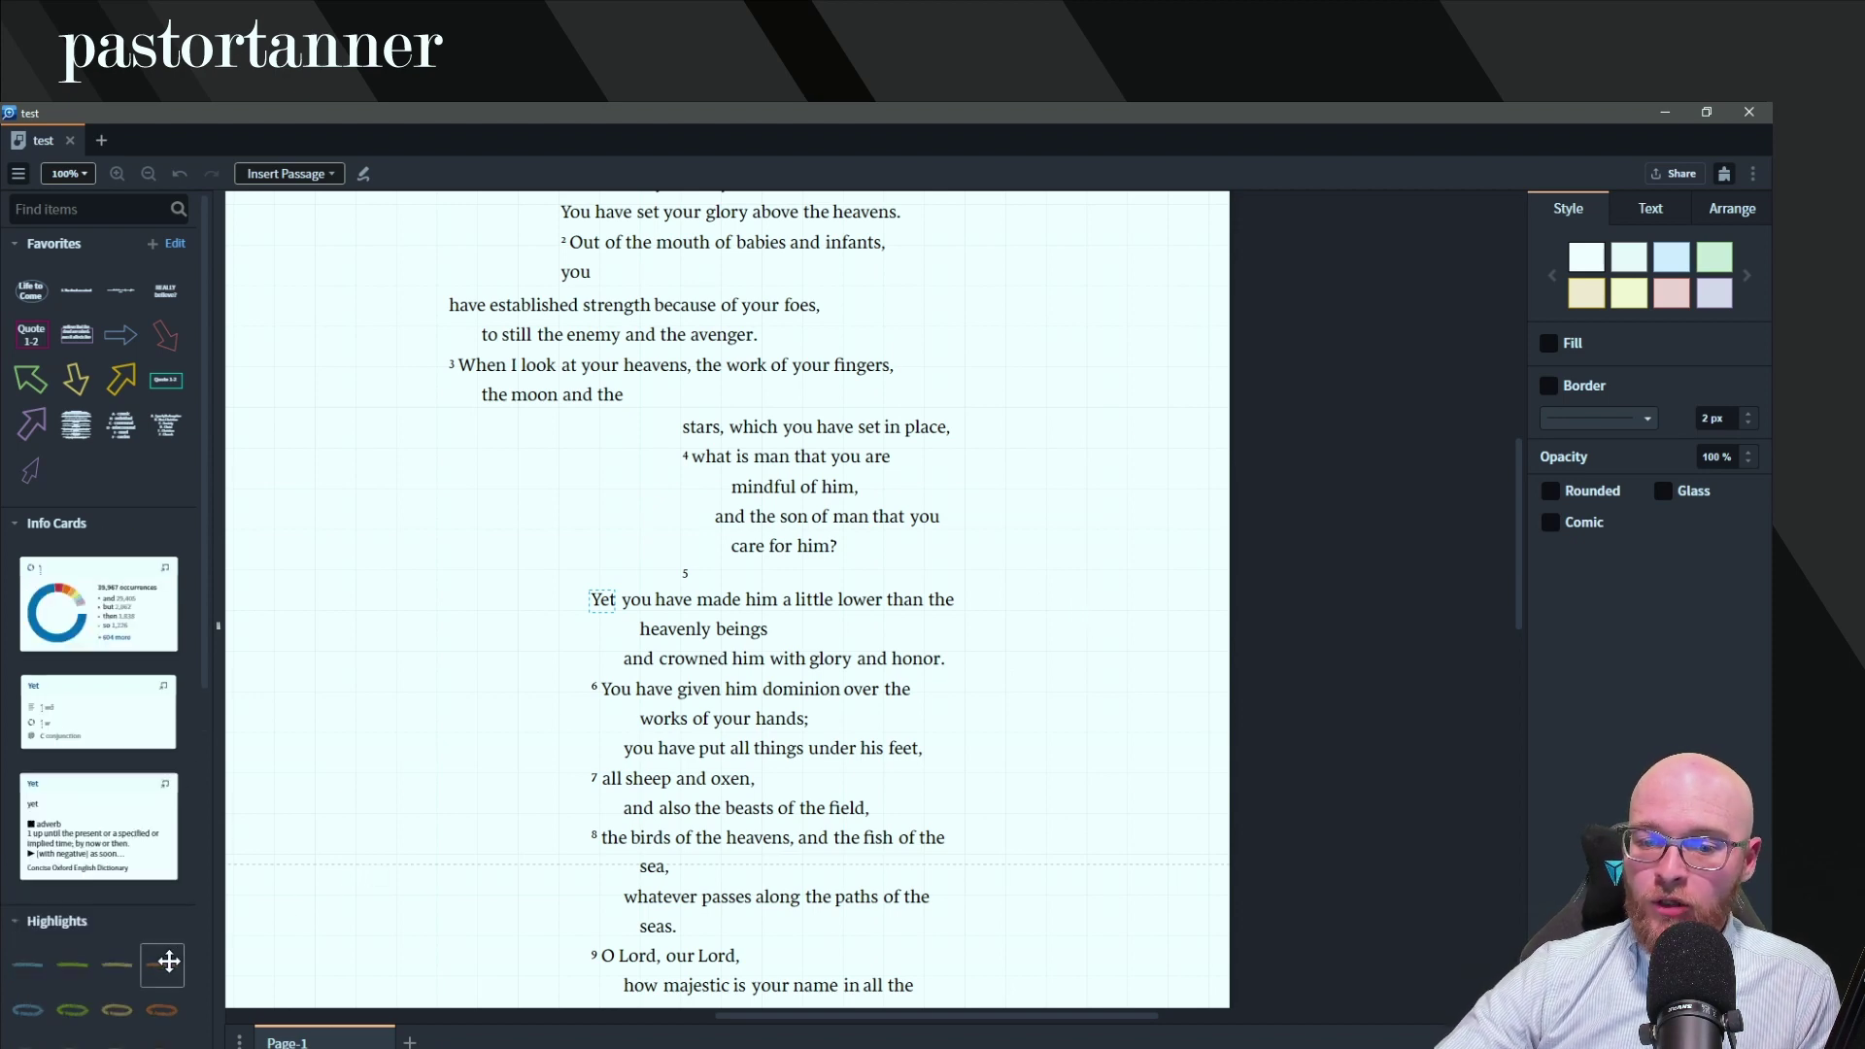
- Draw an orange highlight stroke and place it over 'made him'
left_click_drag(163, 964, 419, 981)
left_click(387, 962)
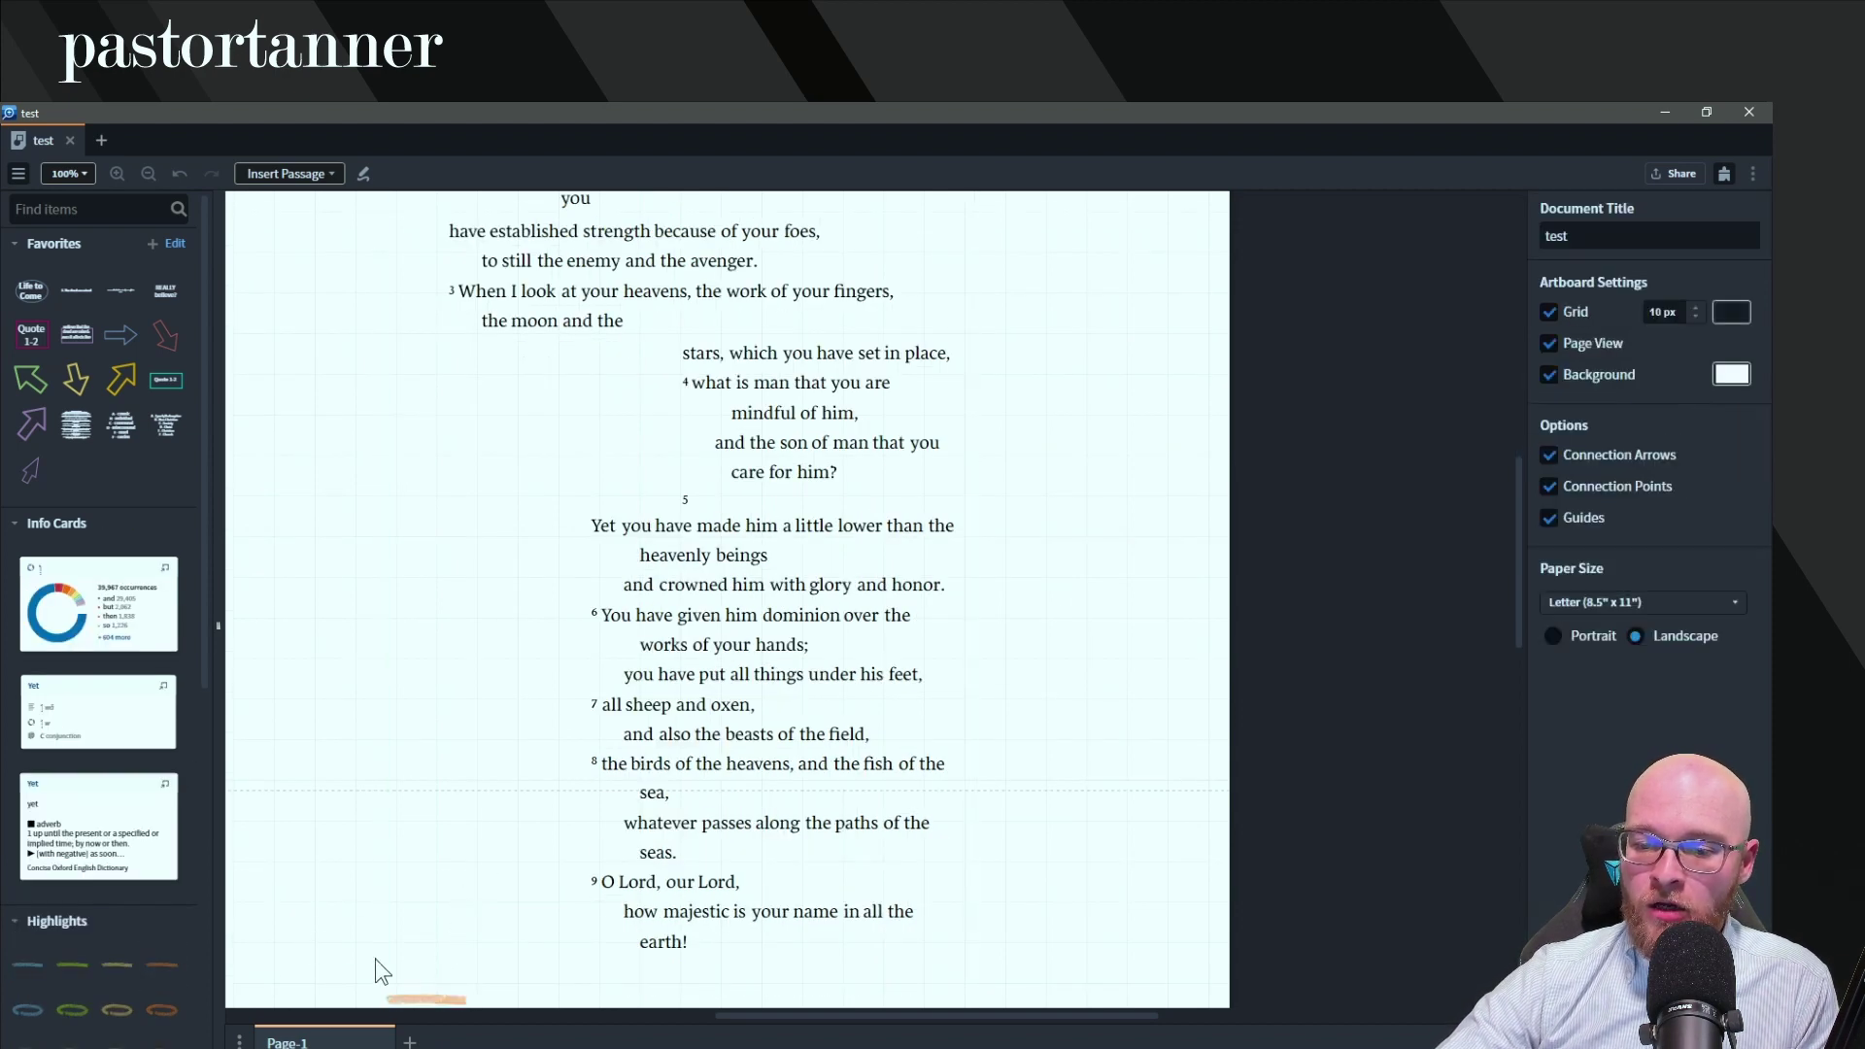
left_click(432, 972)
mouse_move(433, 972)
left_mouse_down()
mouse_move(633, 558)
mouse_move(695, 516)
mouse_move(719, 529)
left_mouse_up()
left_click(1253, 450)
scroll(1069, 480, "up", 2)
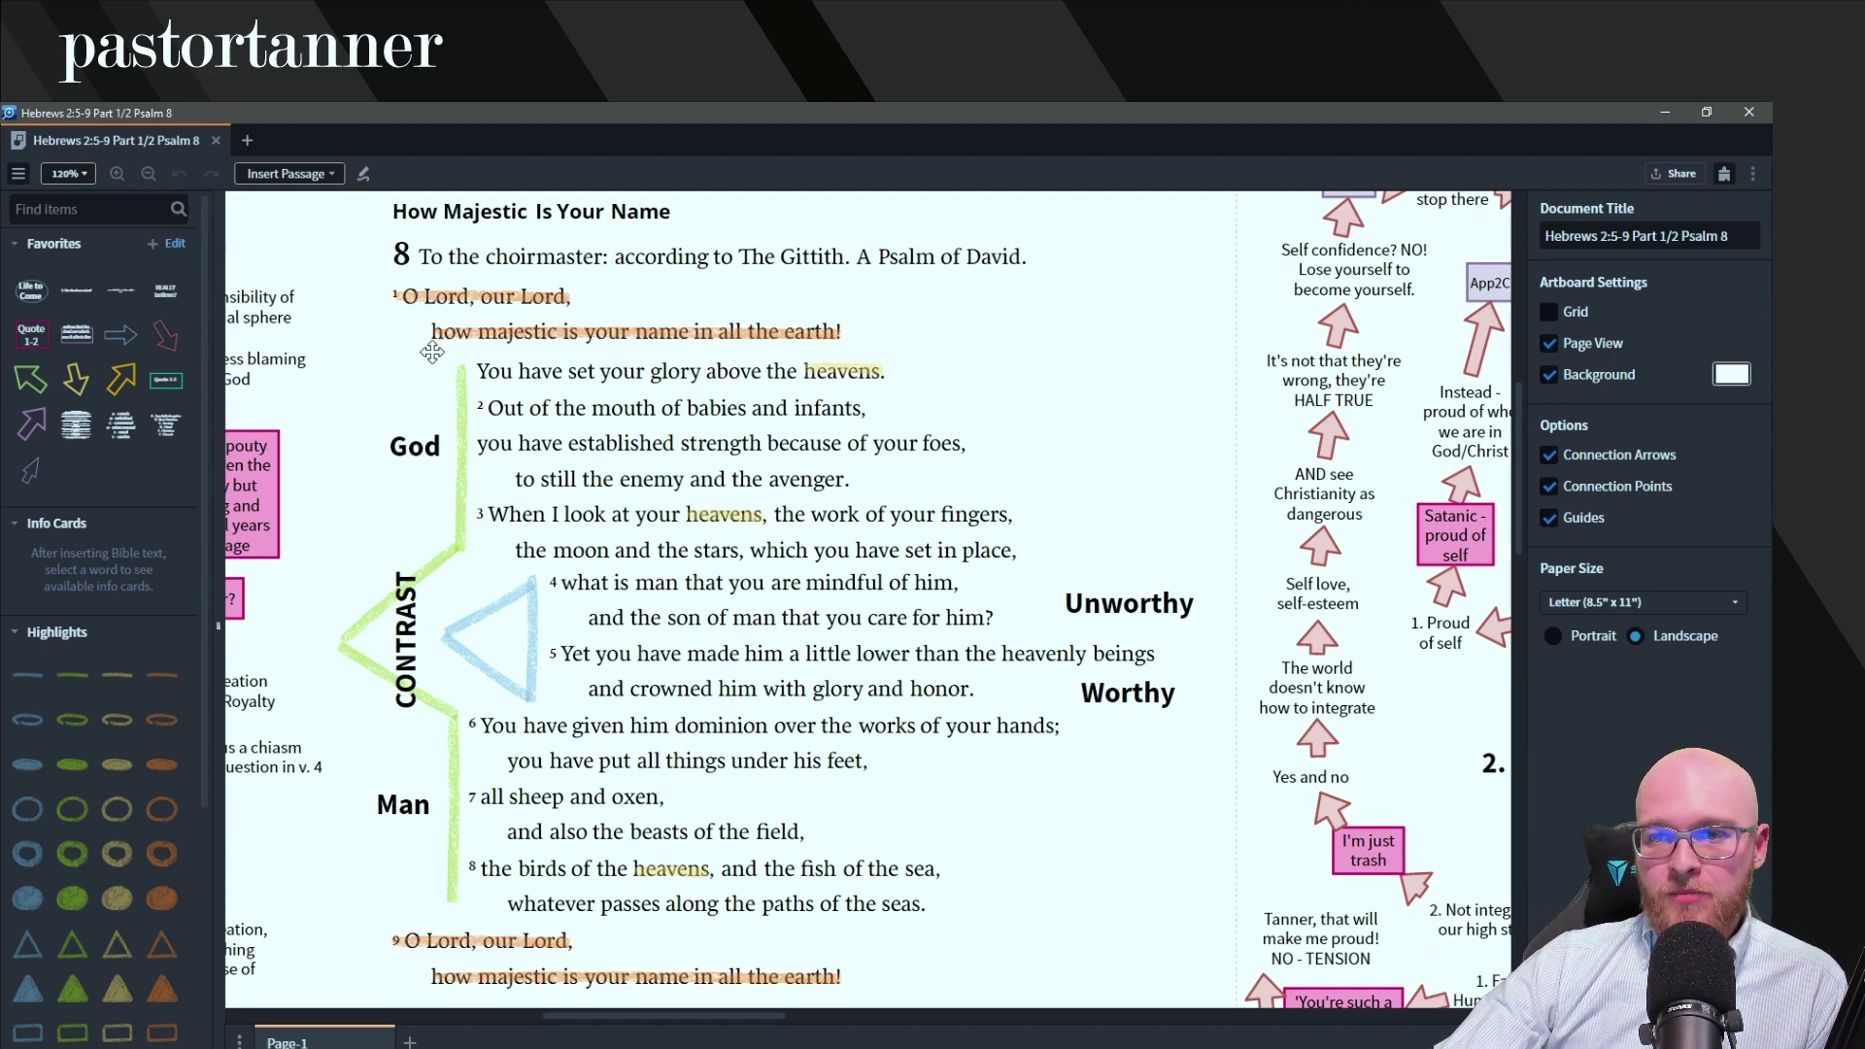
- Inspect the CONTRAST label on the finished Psalm 8 canvas
left_click(380, 595)
left_click(365, 398)
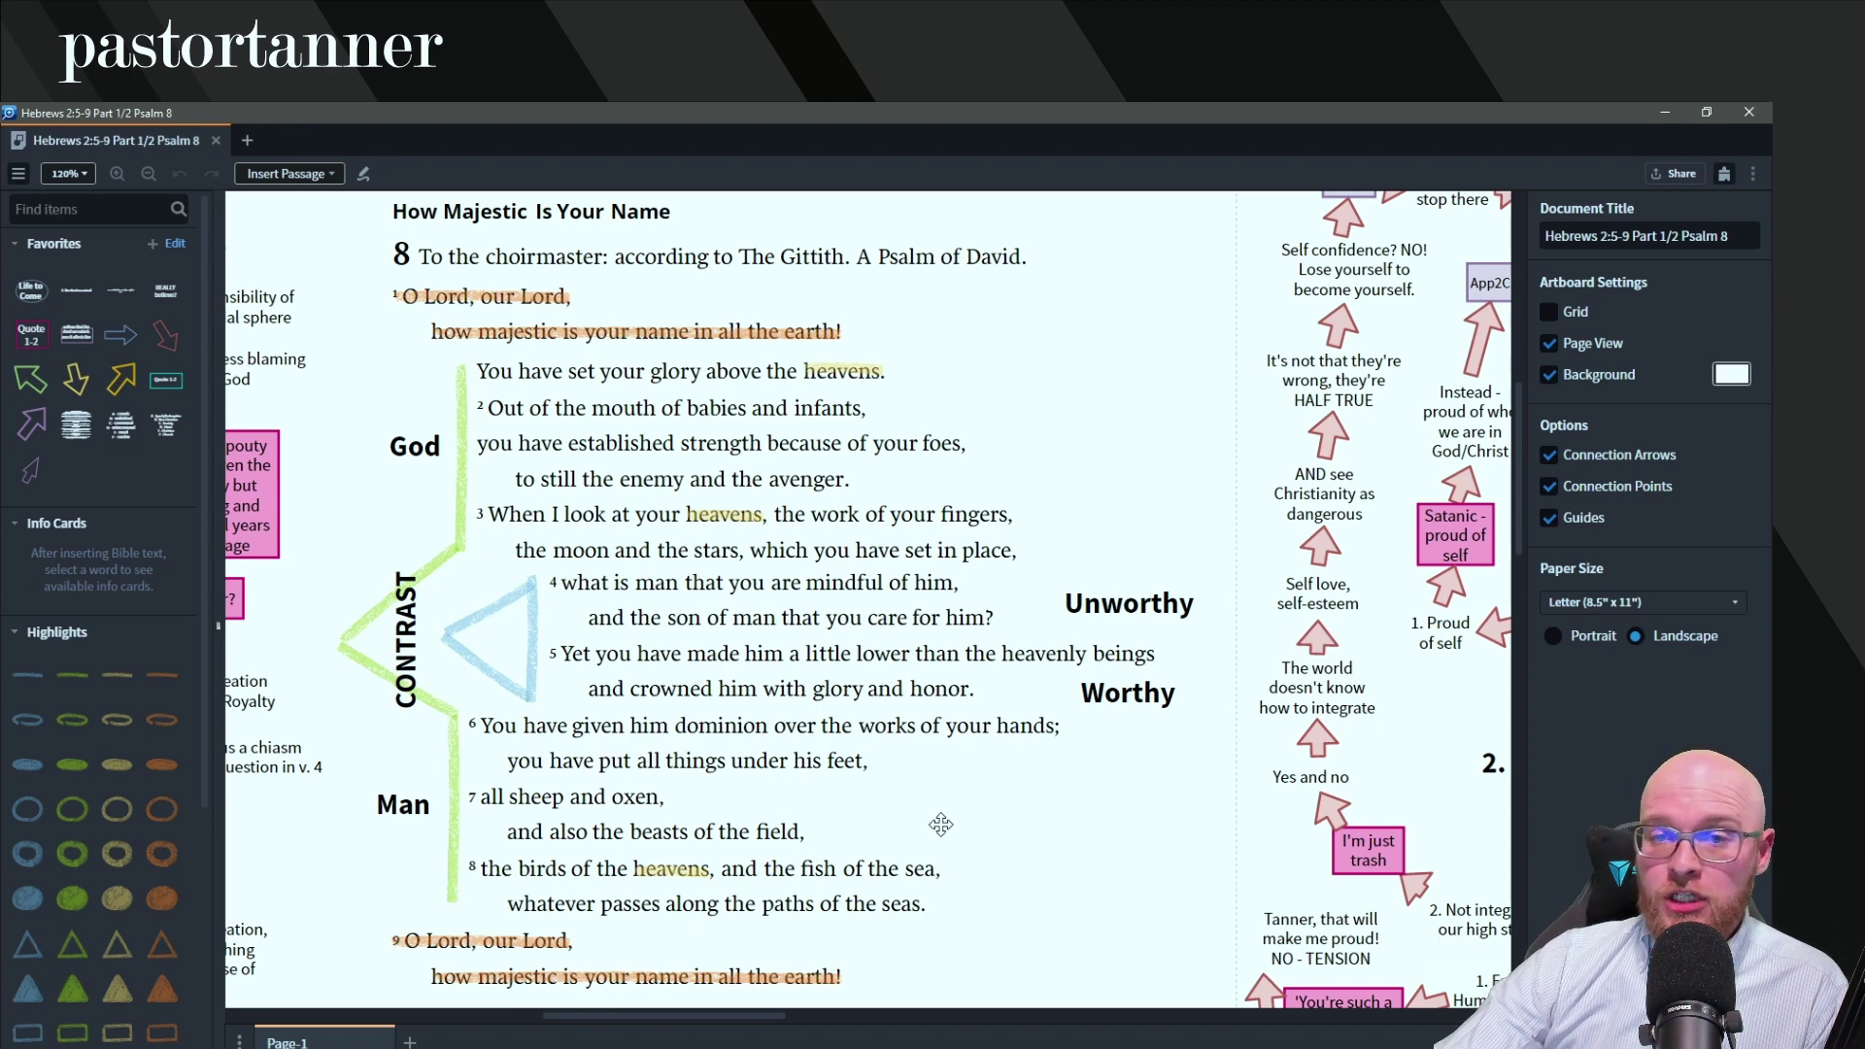
scroll(892, 935, "down", 10)
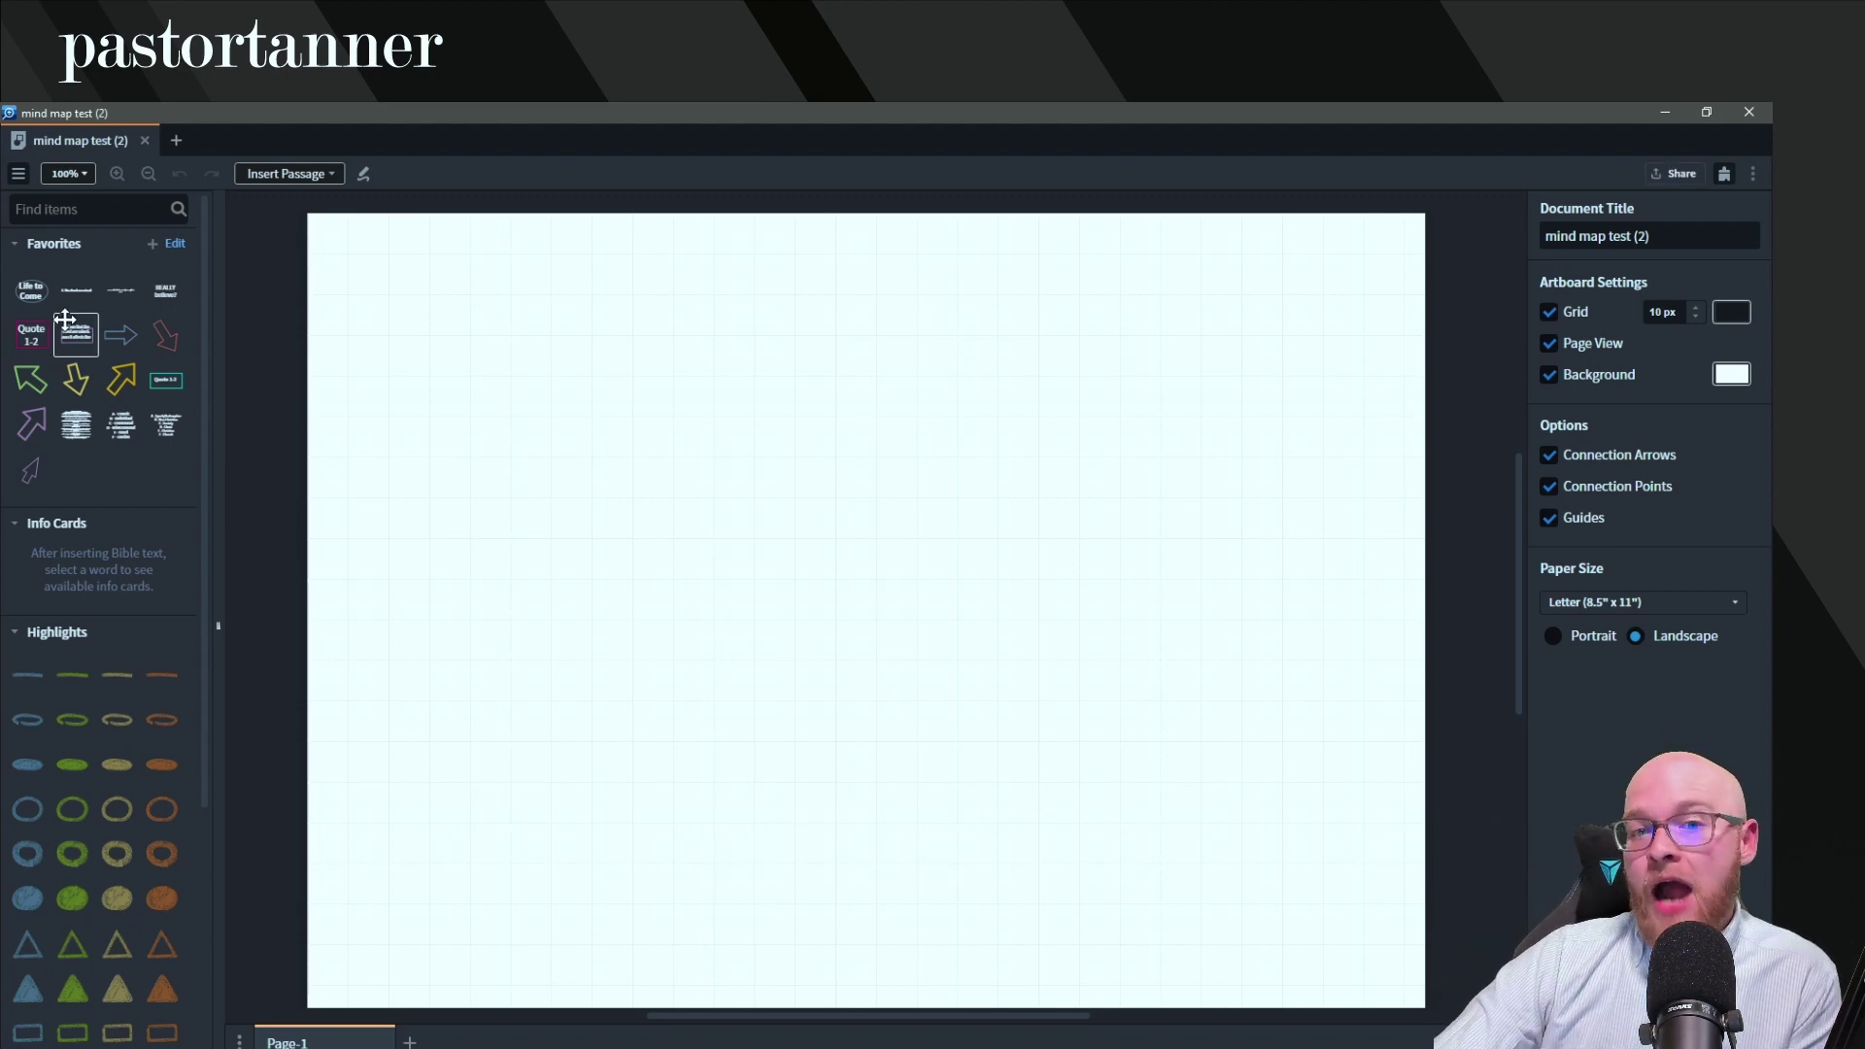
- Insert the saved Life to Come oval and centre it on the page
left_click(31, 289)
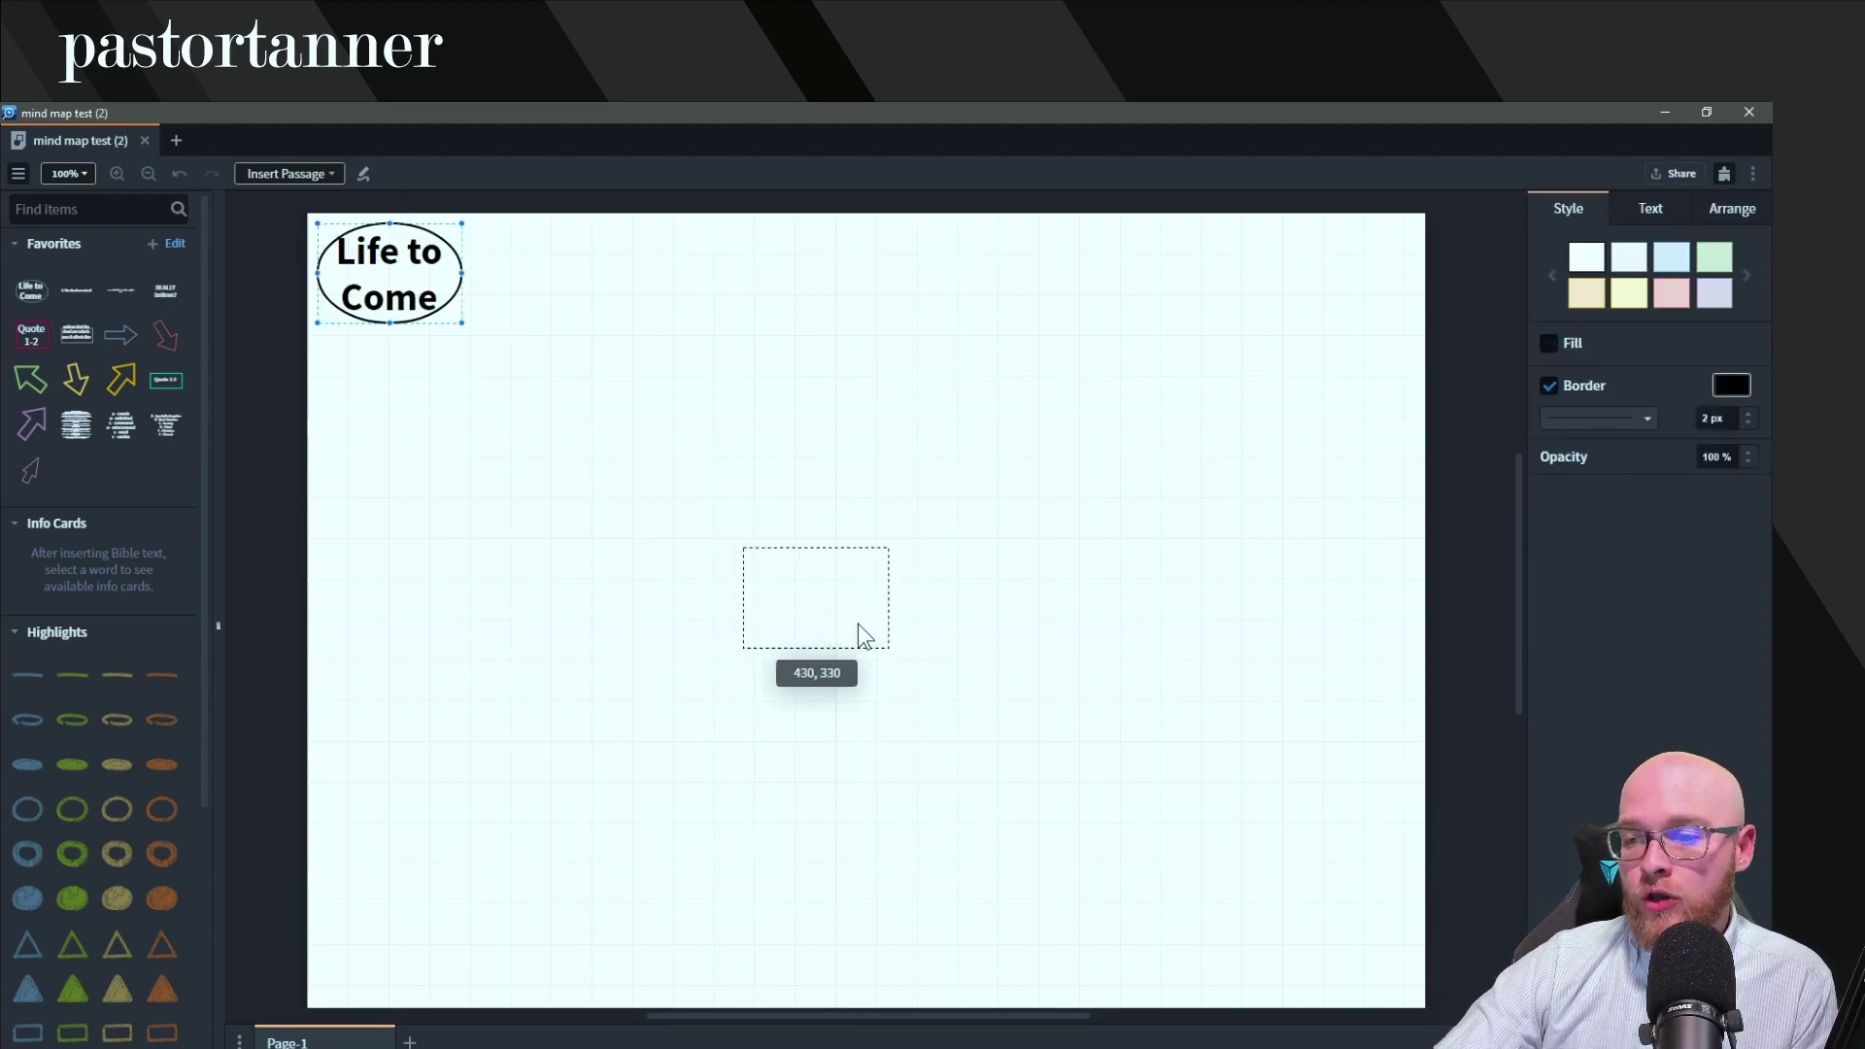
left_click(890, 674)
left_click(652, 498)
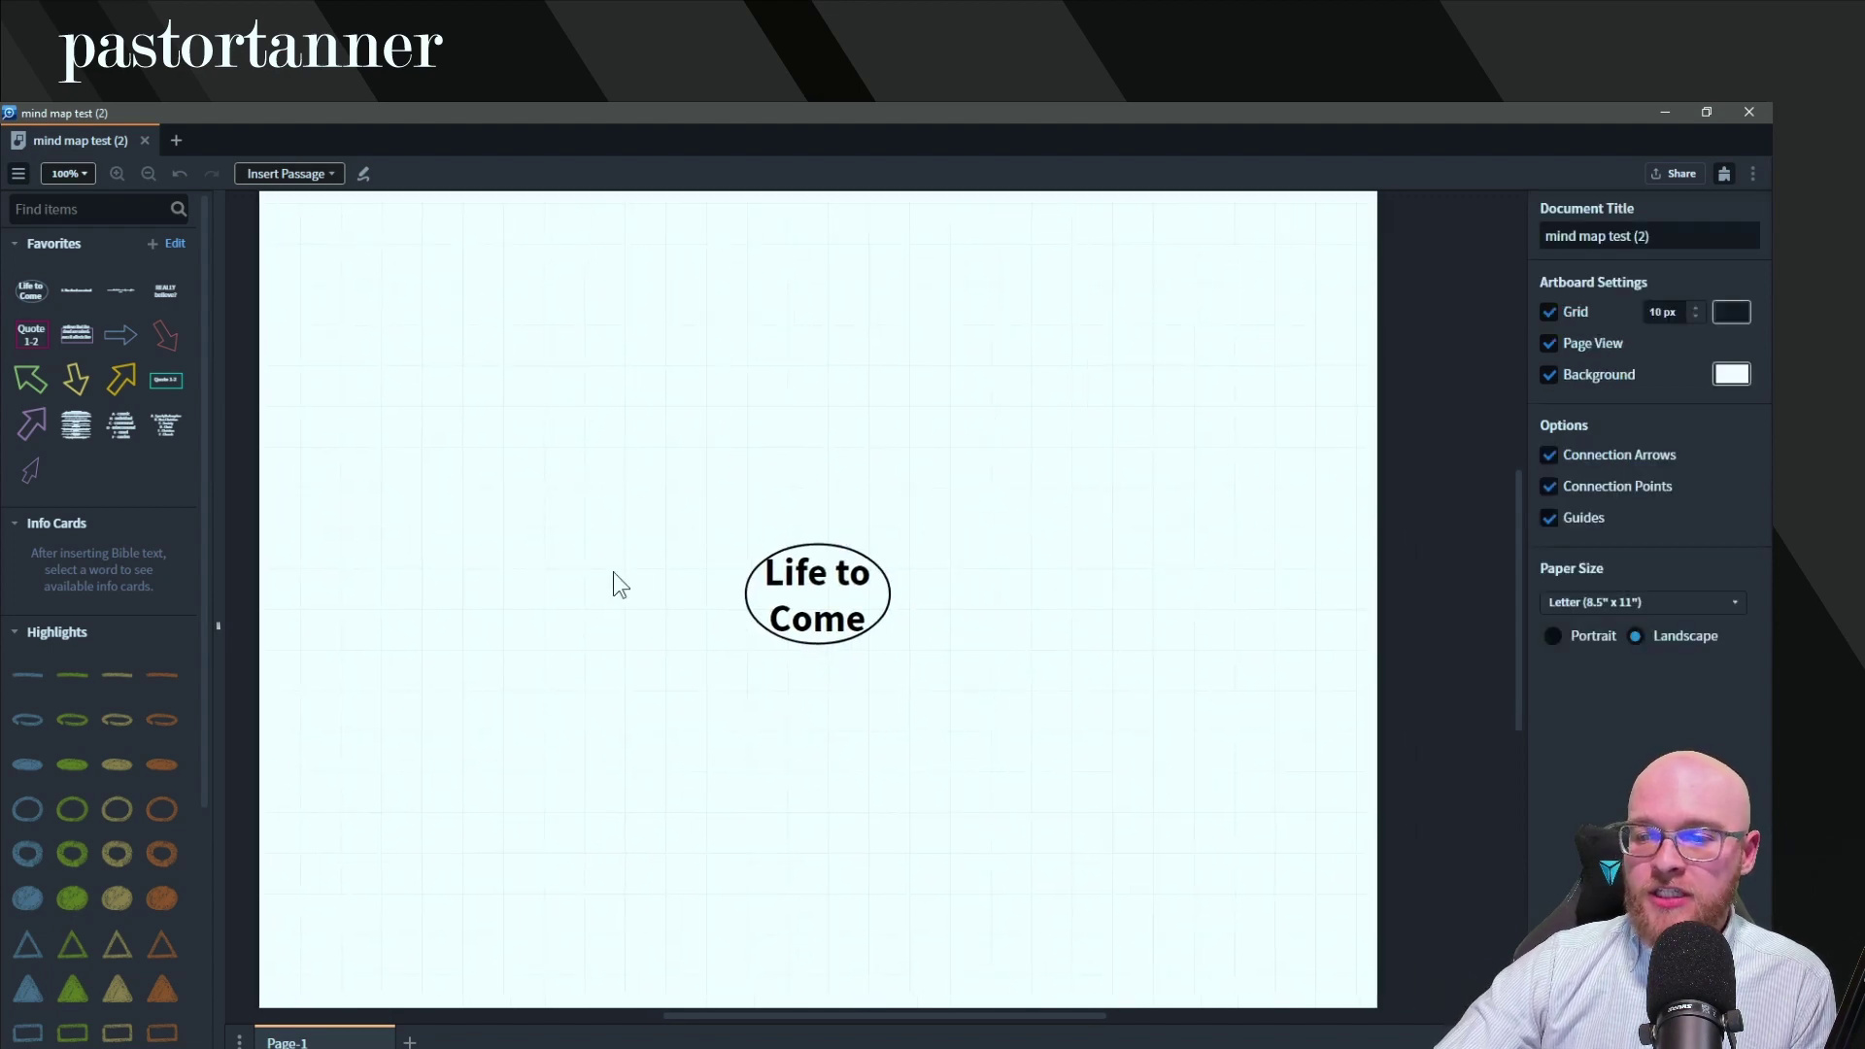
- Add a branch text above the oval reading 'Intro' and resize it
left_click(76, 289)
left_click(982, 729)
left_click_drag(944, 691, 902, 417)
double_click(902, 417)
type("Intro")
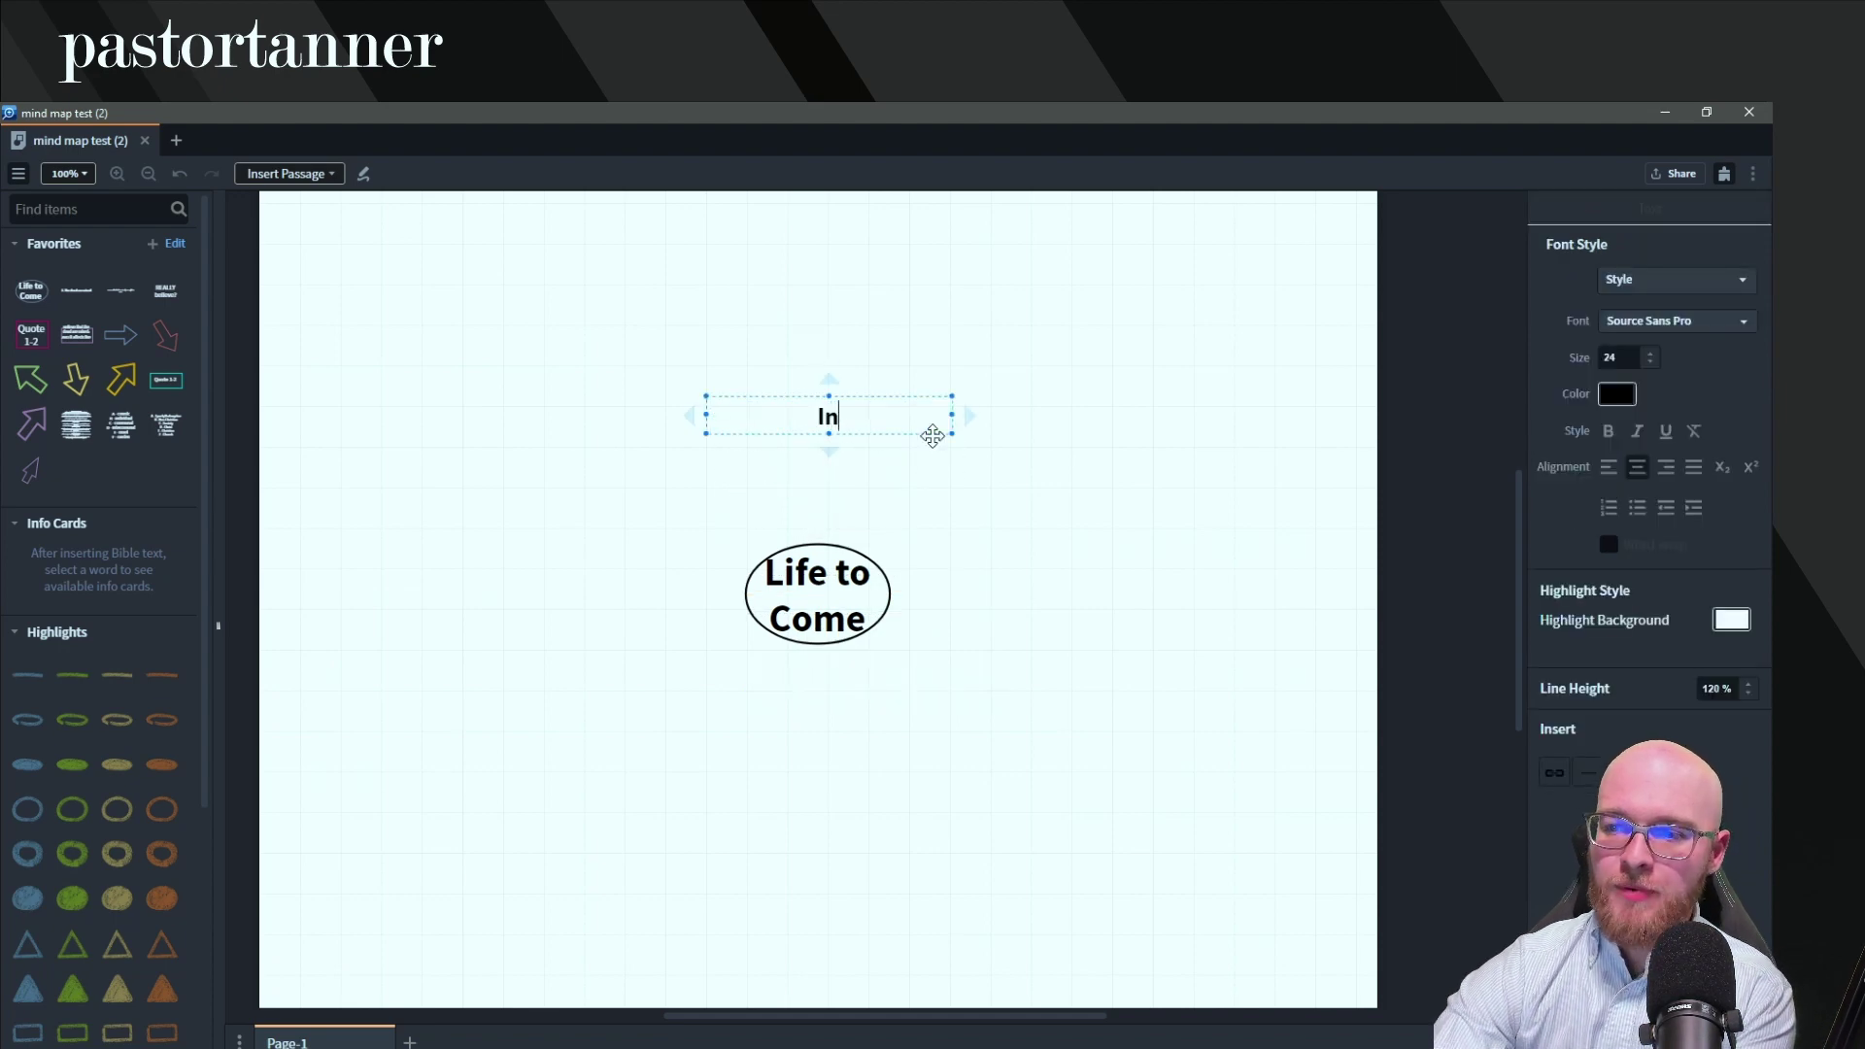
left_click(906, 494)
left_click(922, 418)
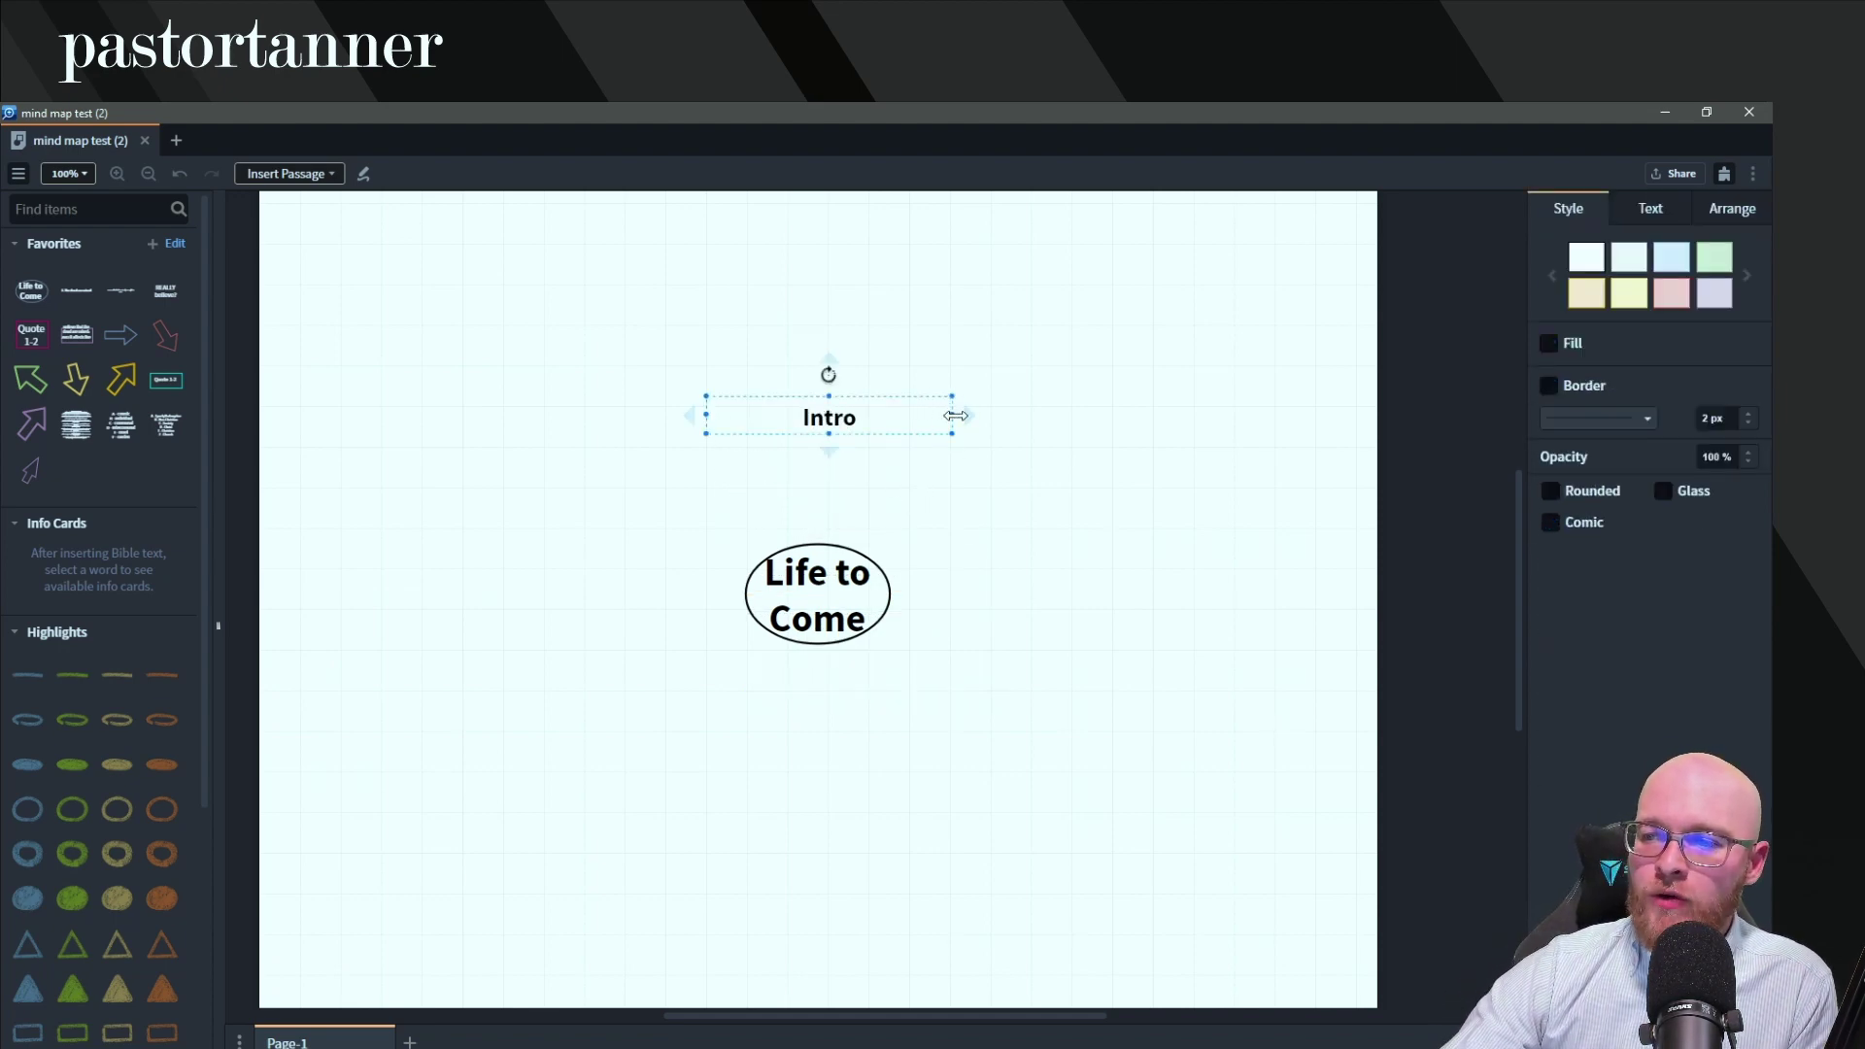
mouse_move(956, 430)
left_mouse_down()
mouse_move(788, 434)
mouse_move(932, 447)
left_mouse_up()
left_click(596, 400)
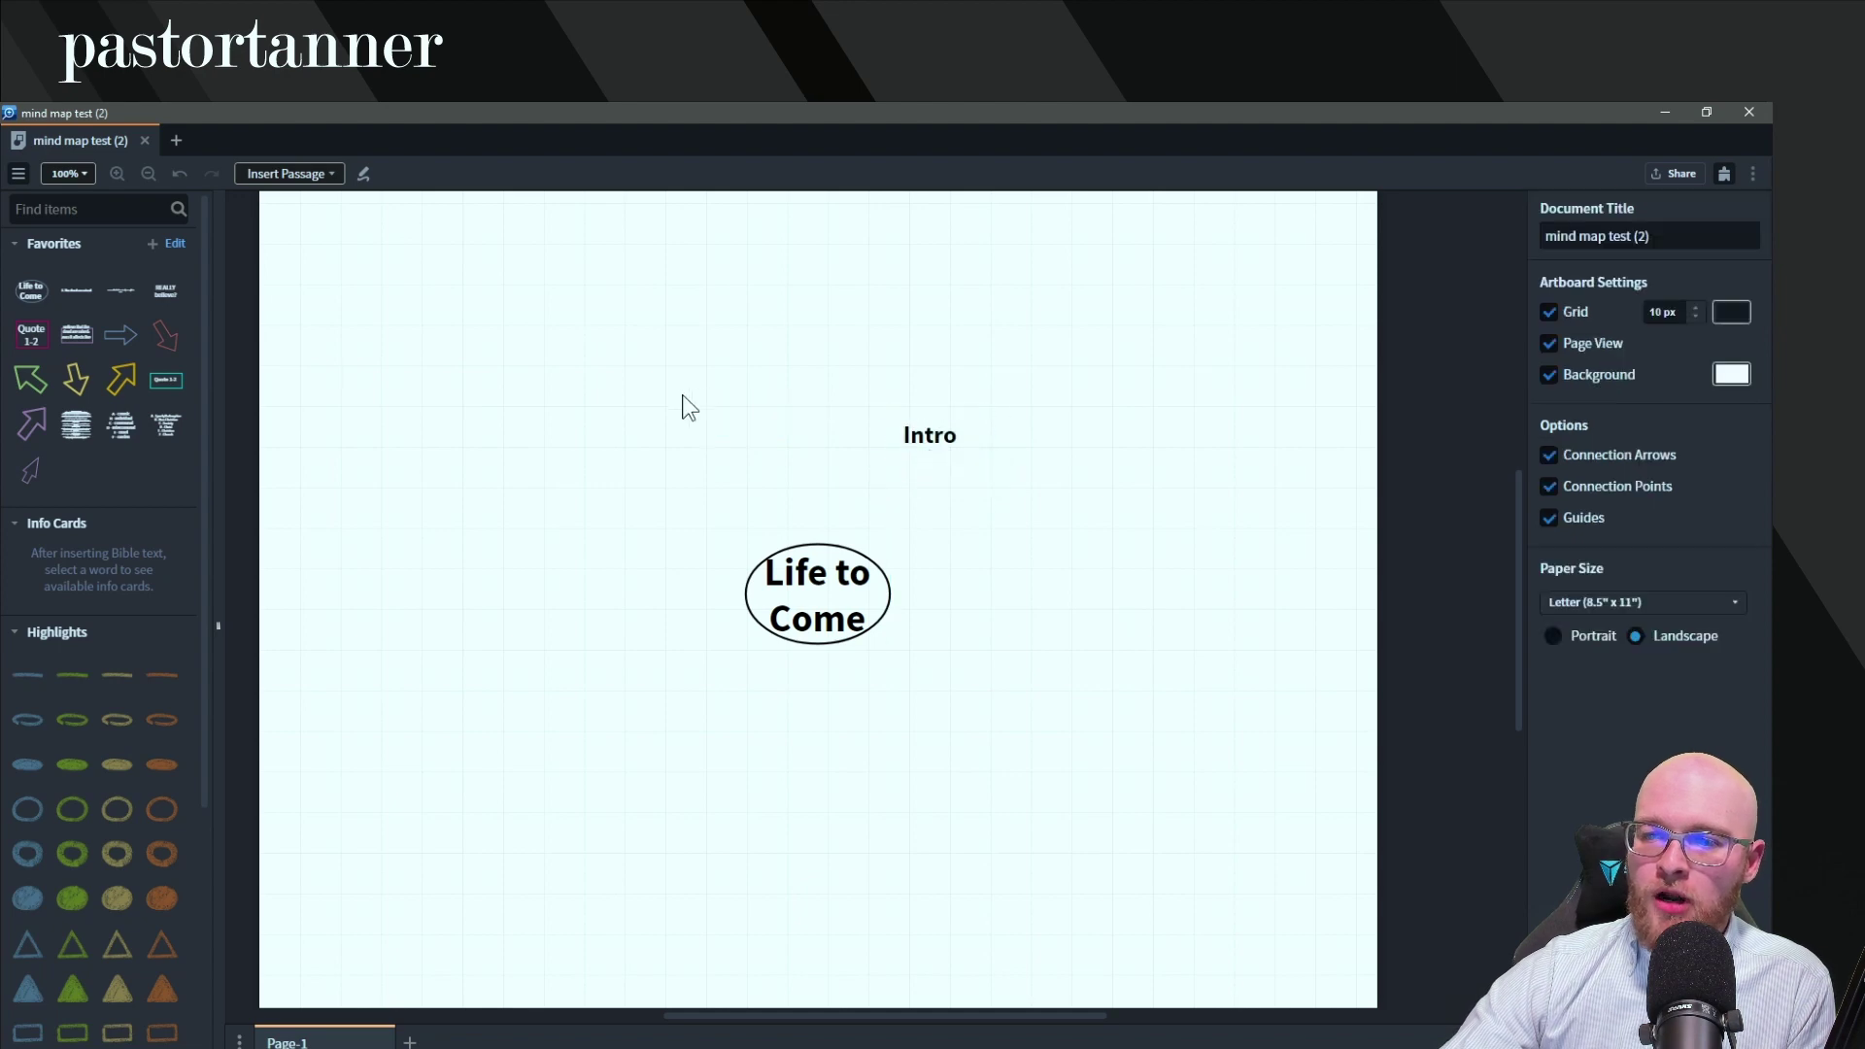
- Connect the oval to Intro with a yellow arrow and duplicate it pointing up from Intro
left_click_drag(75, 379, 891, 451)
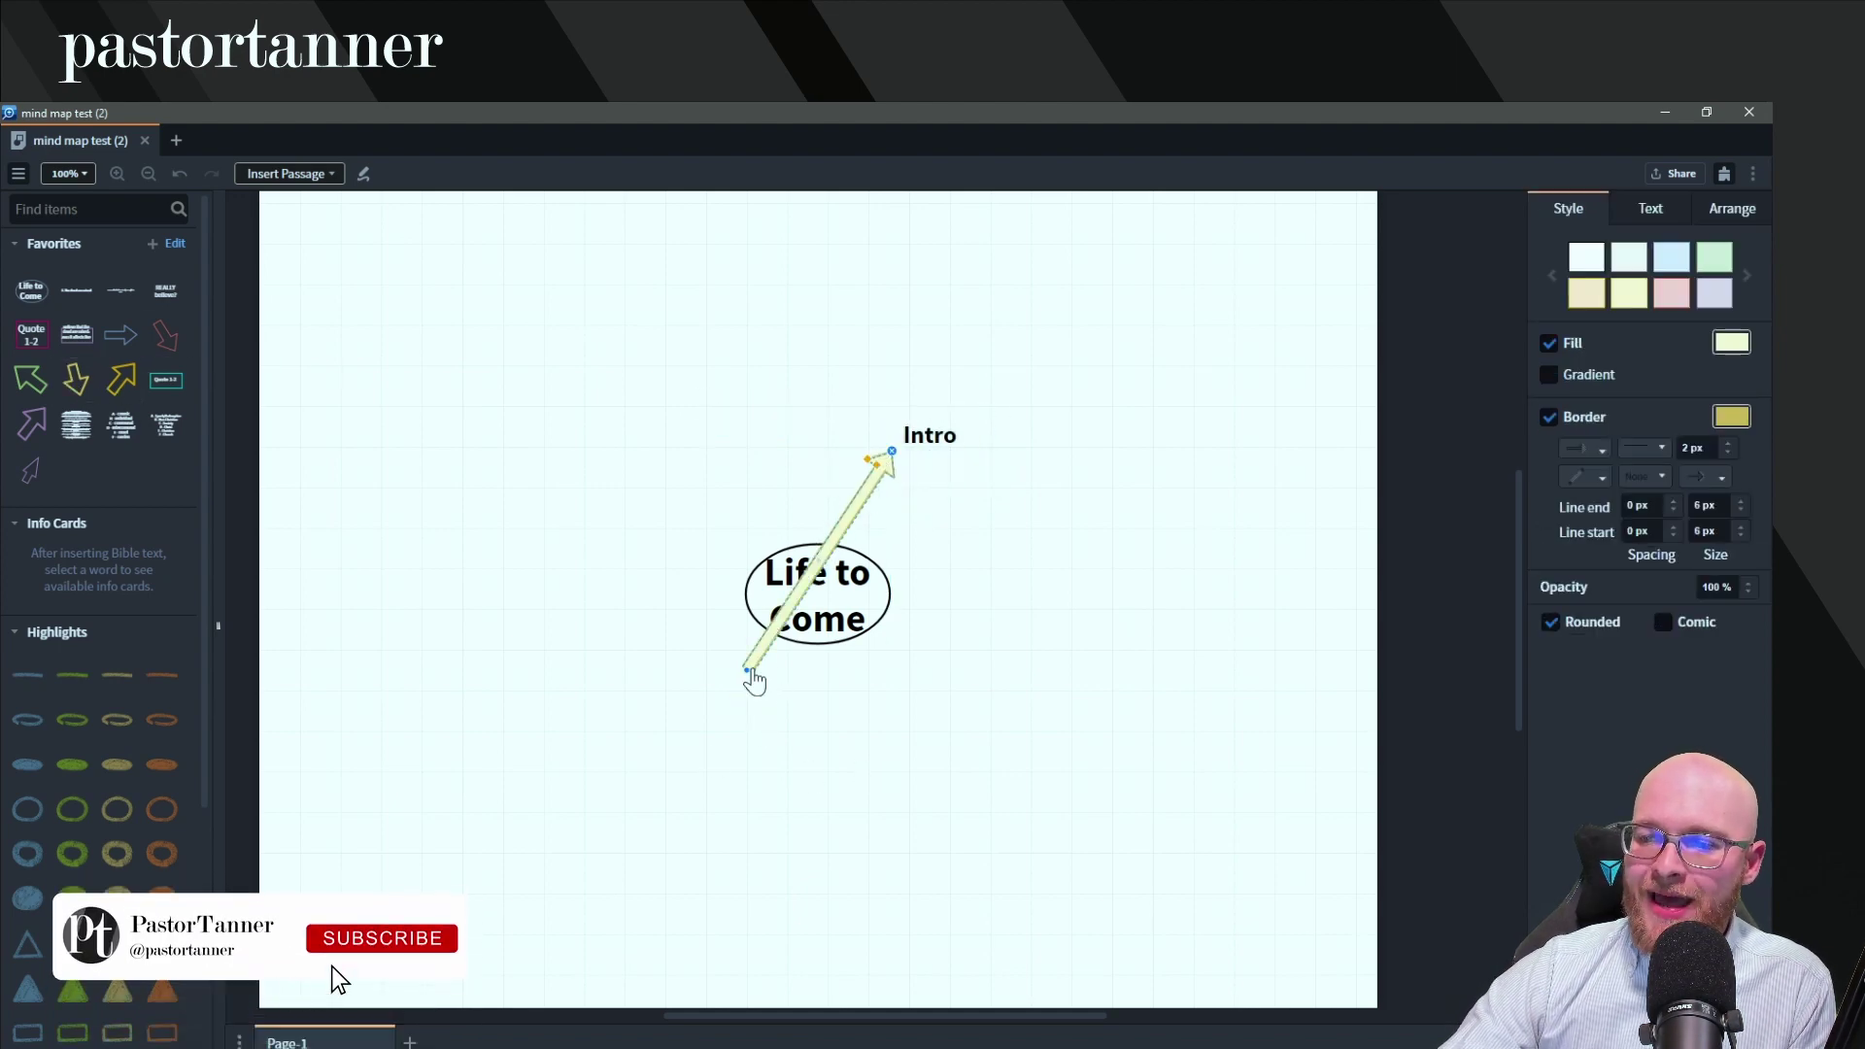
left_click_drag(750, 669, 843, 545)
left_click(791, 474)
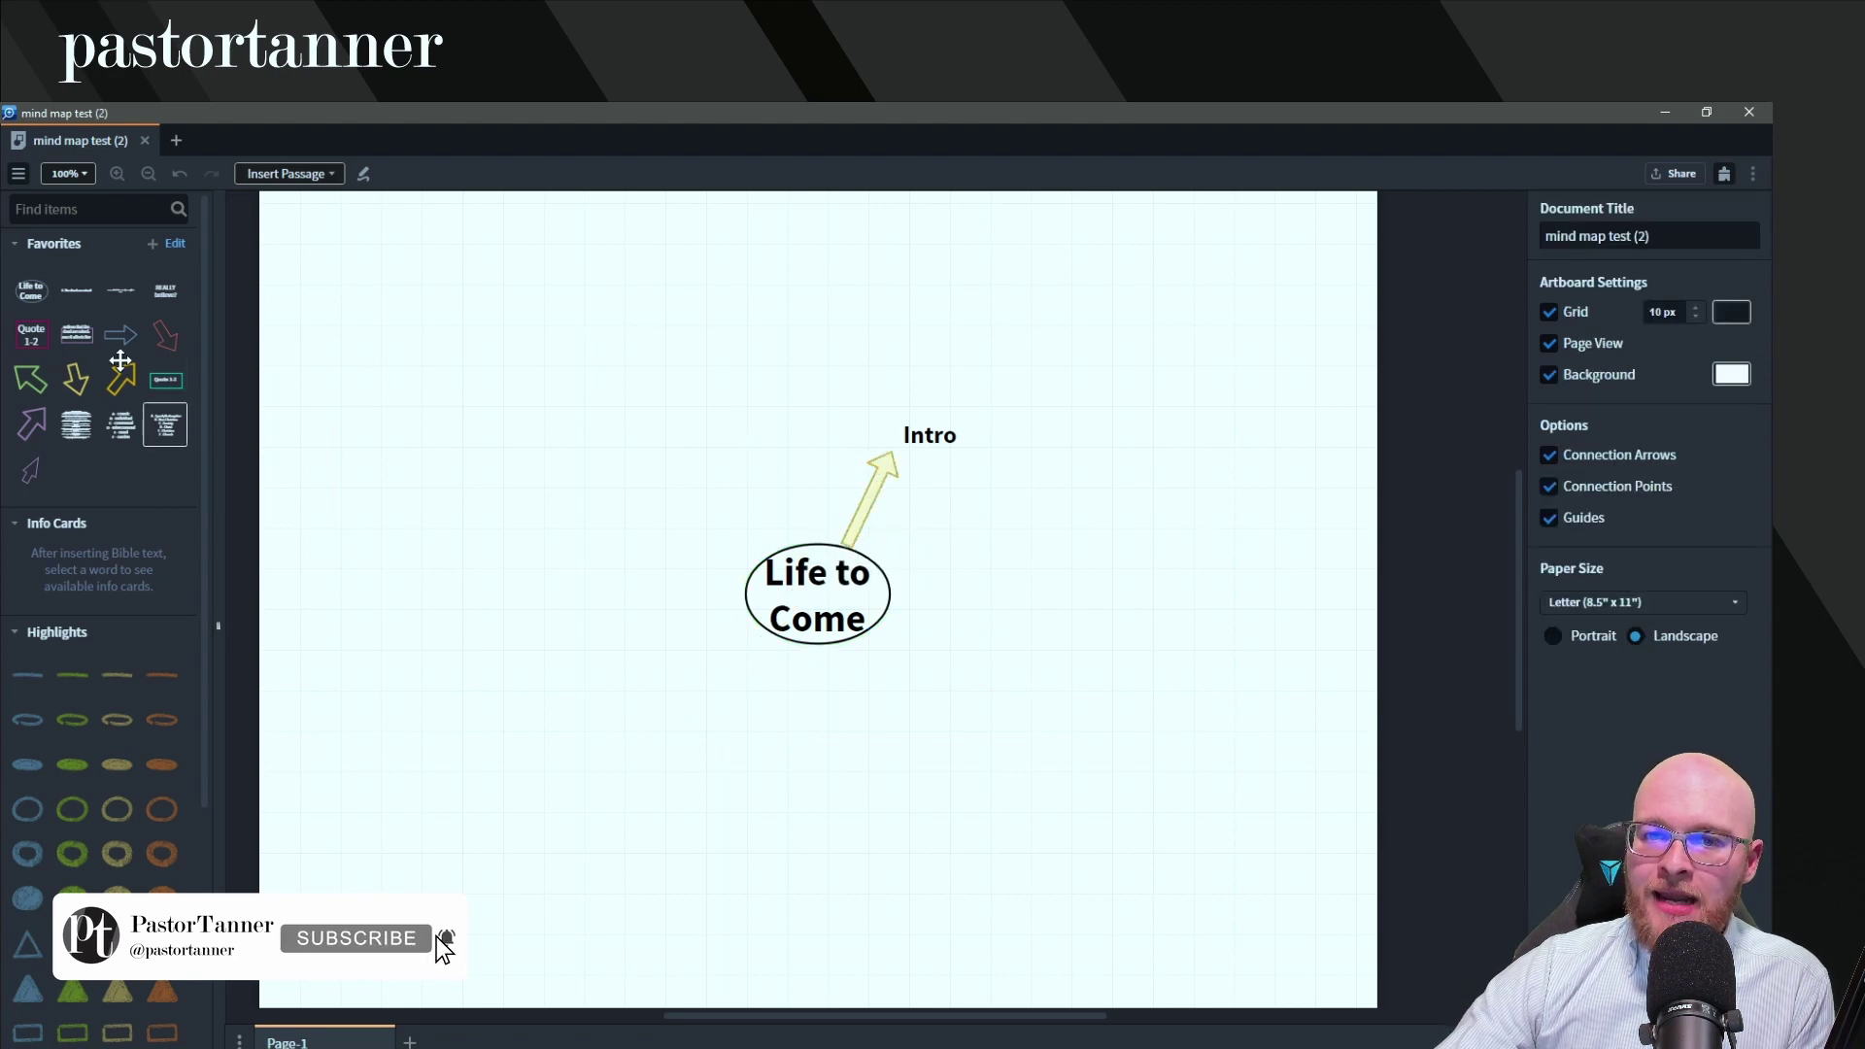
left_click(873, 490)
left_click(899, 487)
left_click_drag(874, 491, 845, 383)
left_click_drag(819, 445, 906, 427)
left_click_drag(863, 347, 909, 316)
- Add a 'Heb 2:1-4' note at the top and connect the upward arrow from Intro to it
left_click(458, 341)
left_click_drag(165, 287, 807, 267)
double_click(785, 245)
type("Heb")
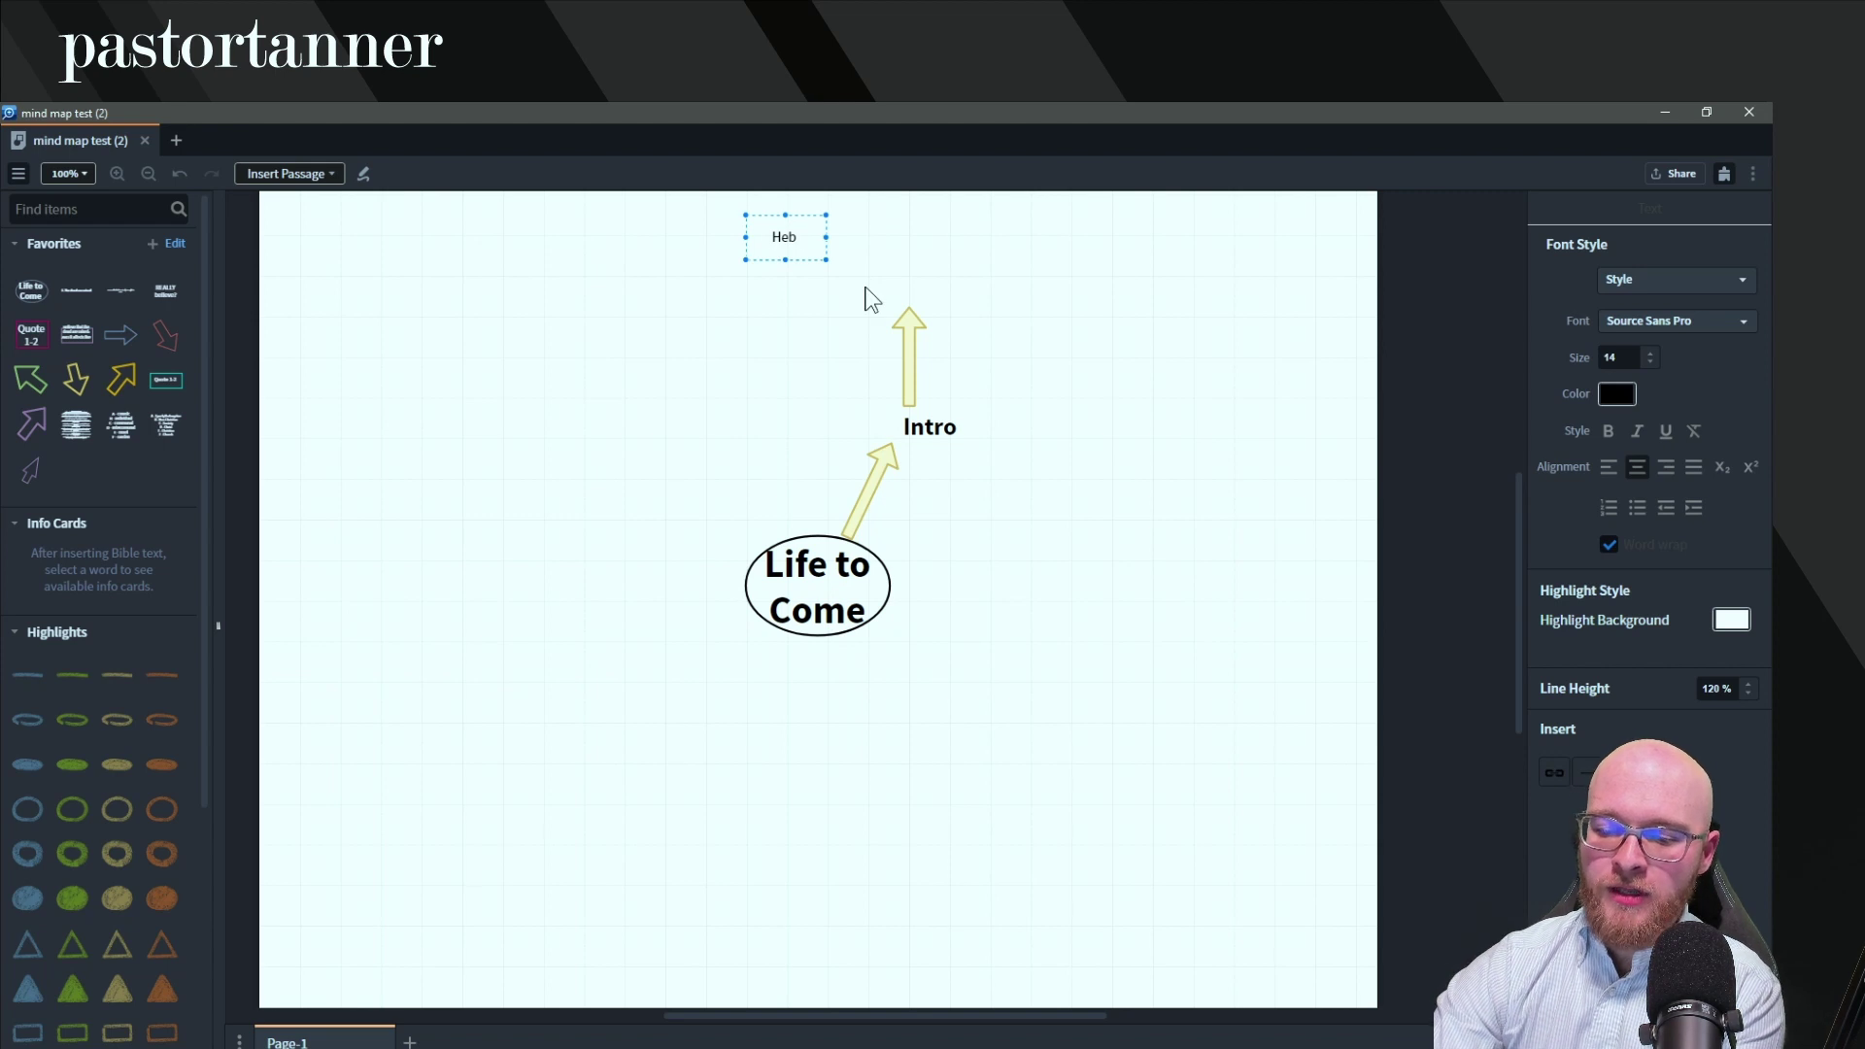
type(" 2:1-4")
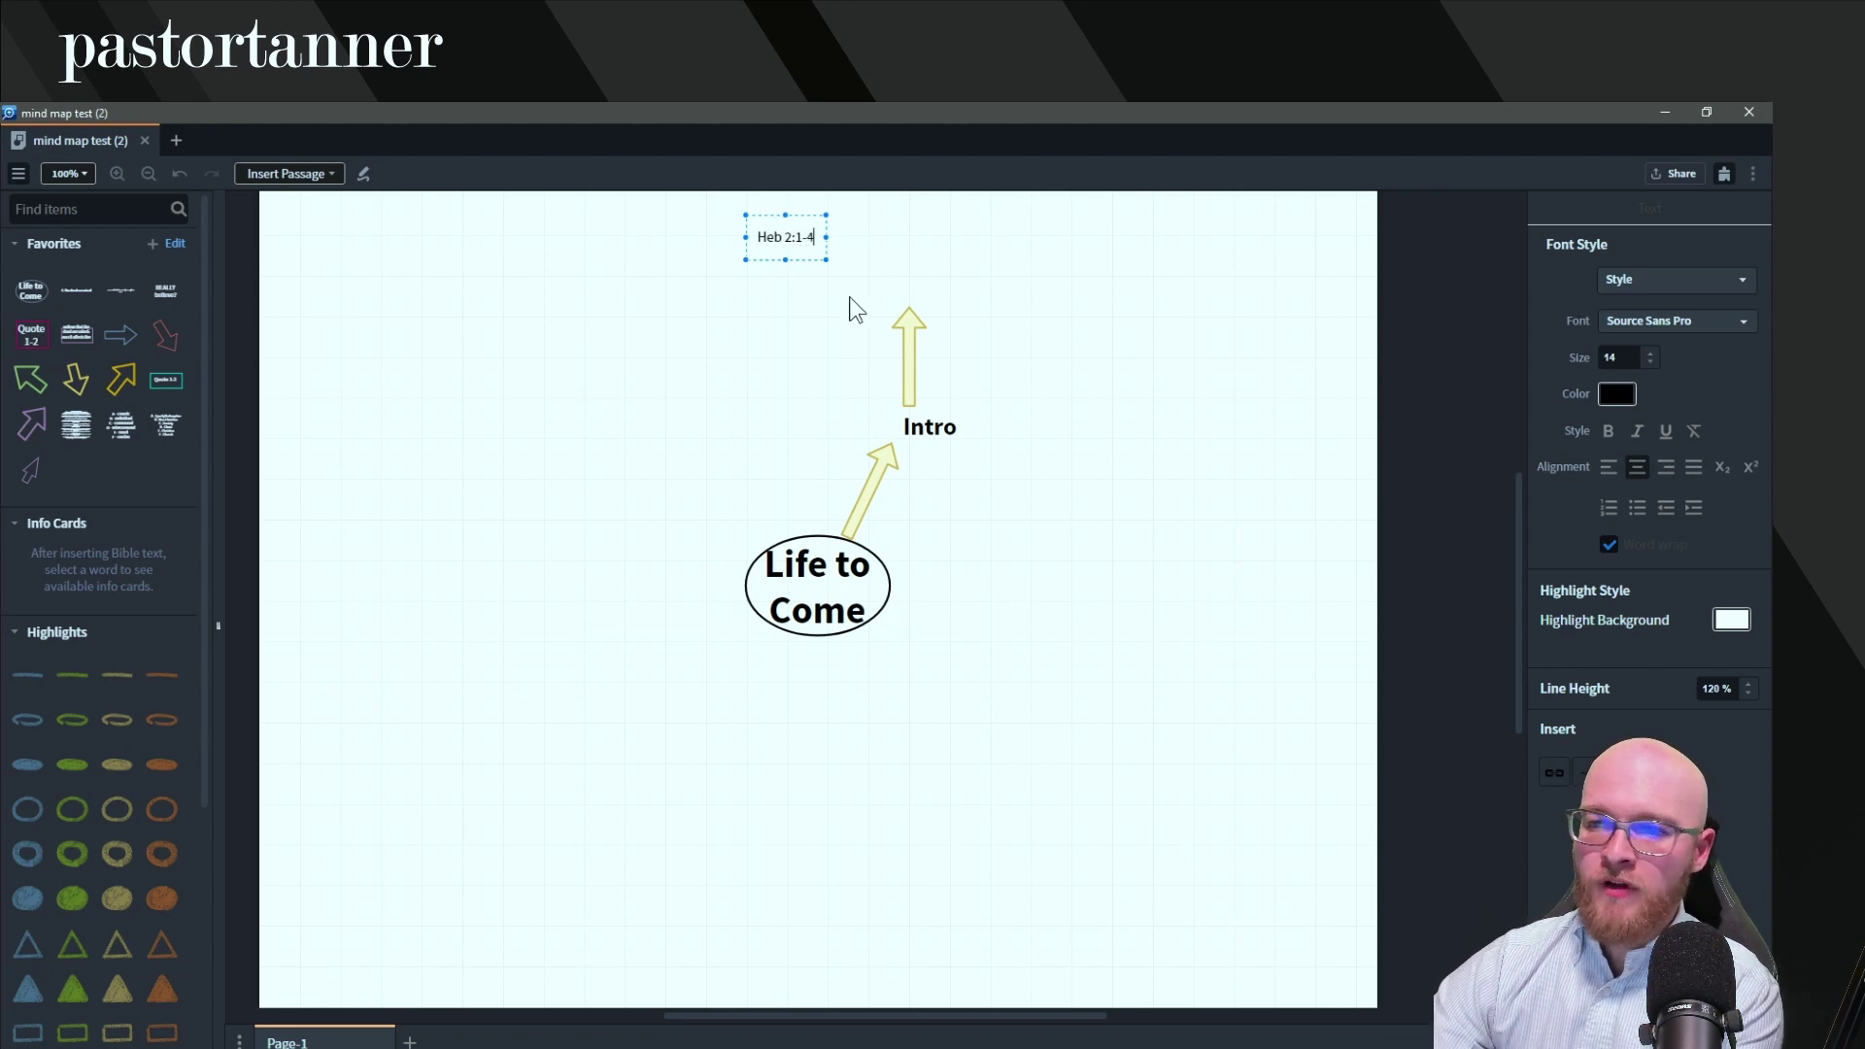
key("Escape")
left_click_drag(826, 259, 800, 274)
left_click(906, 326)
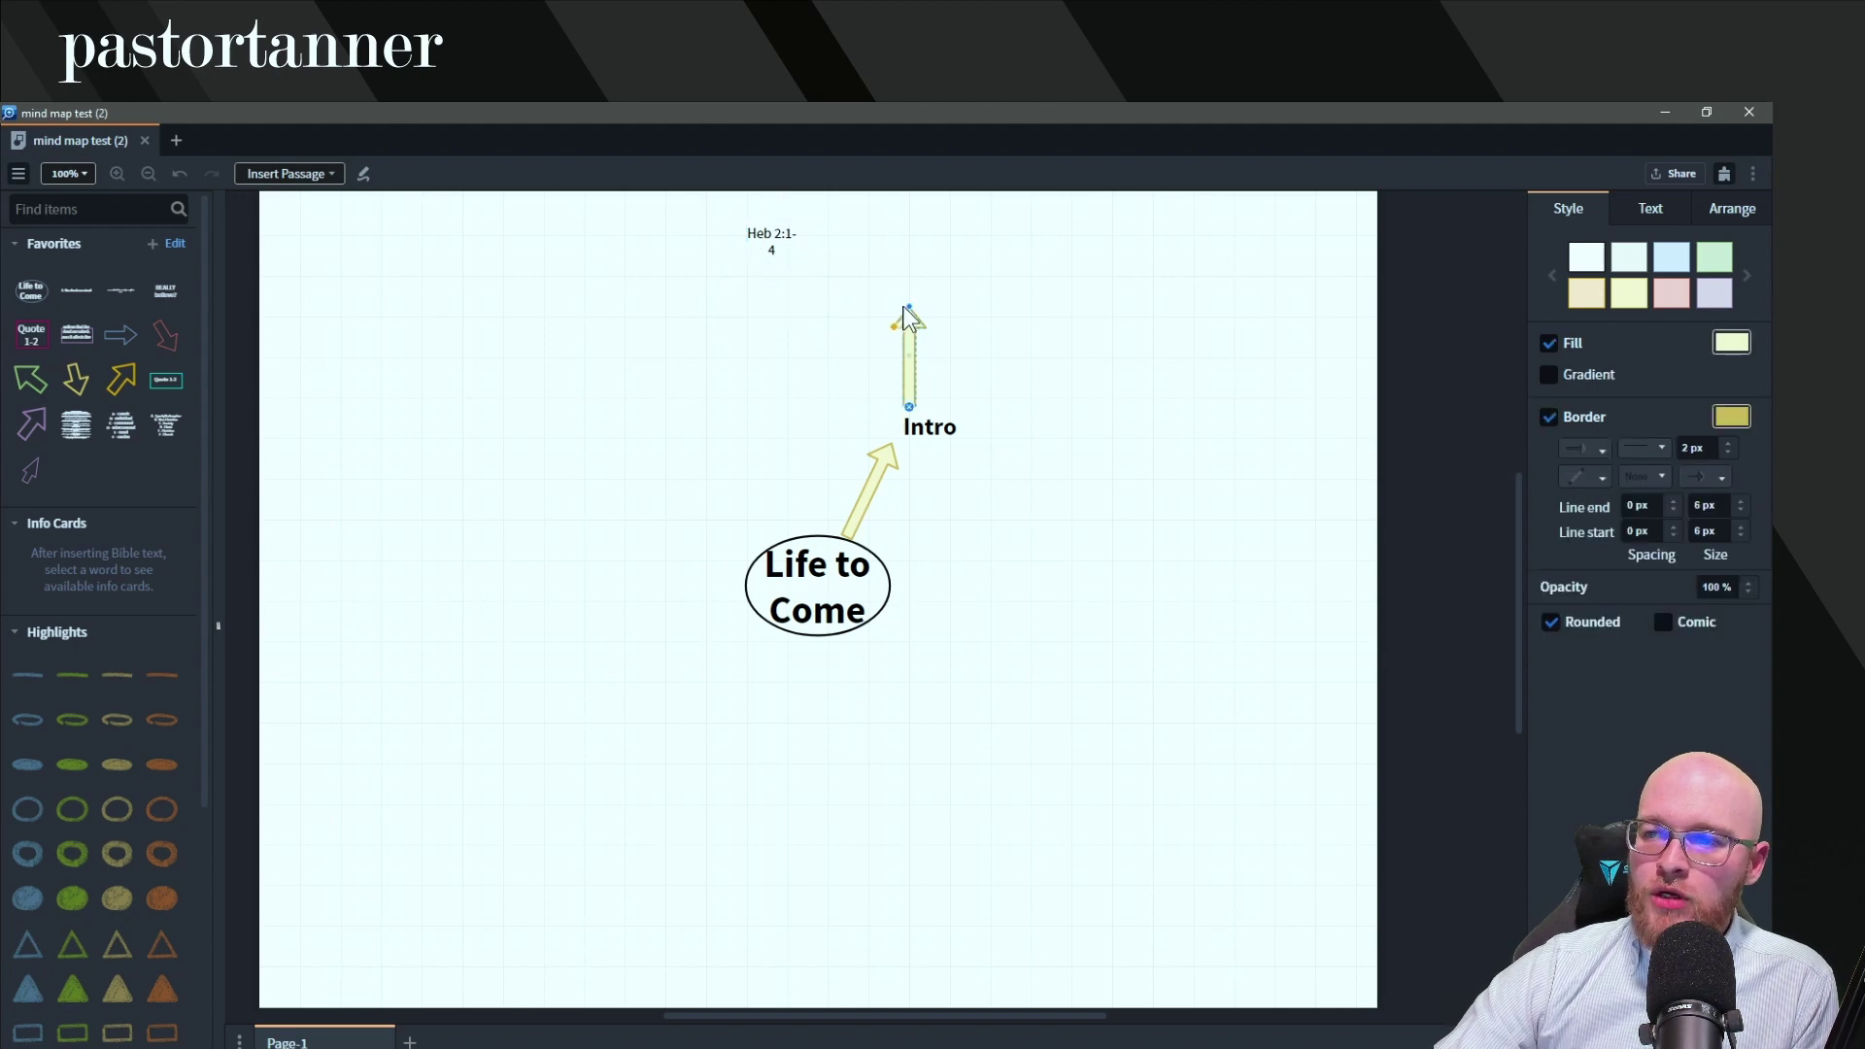
left_click_drag(908, 308, 885, 245)
left_click(612, 371)
- Insert the saved theme quote and place it to the right of the oval
left_click(165, 290)
left_click_drag(935, 680, 1169, 560)
left_click(1155, 737)
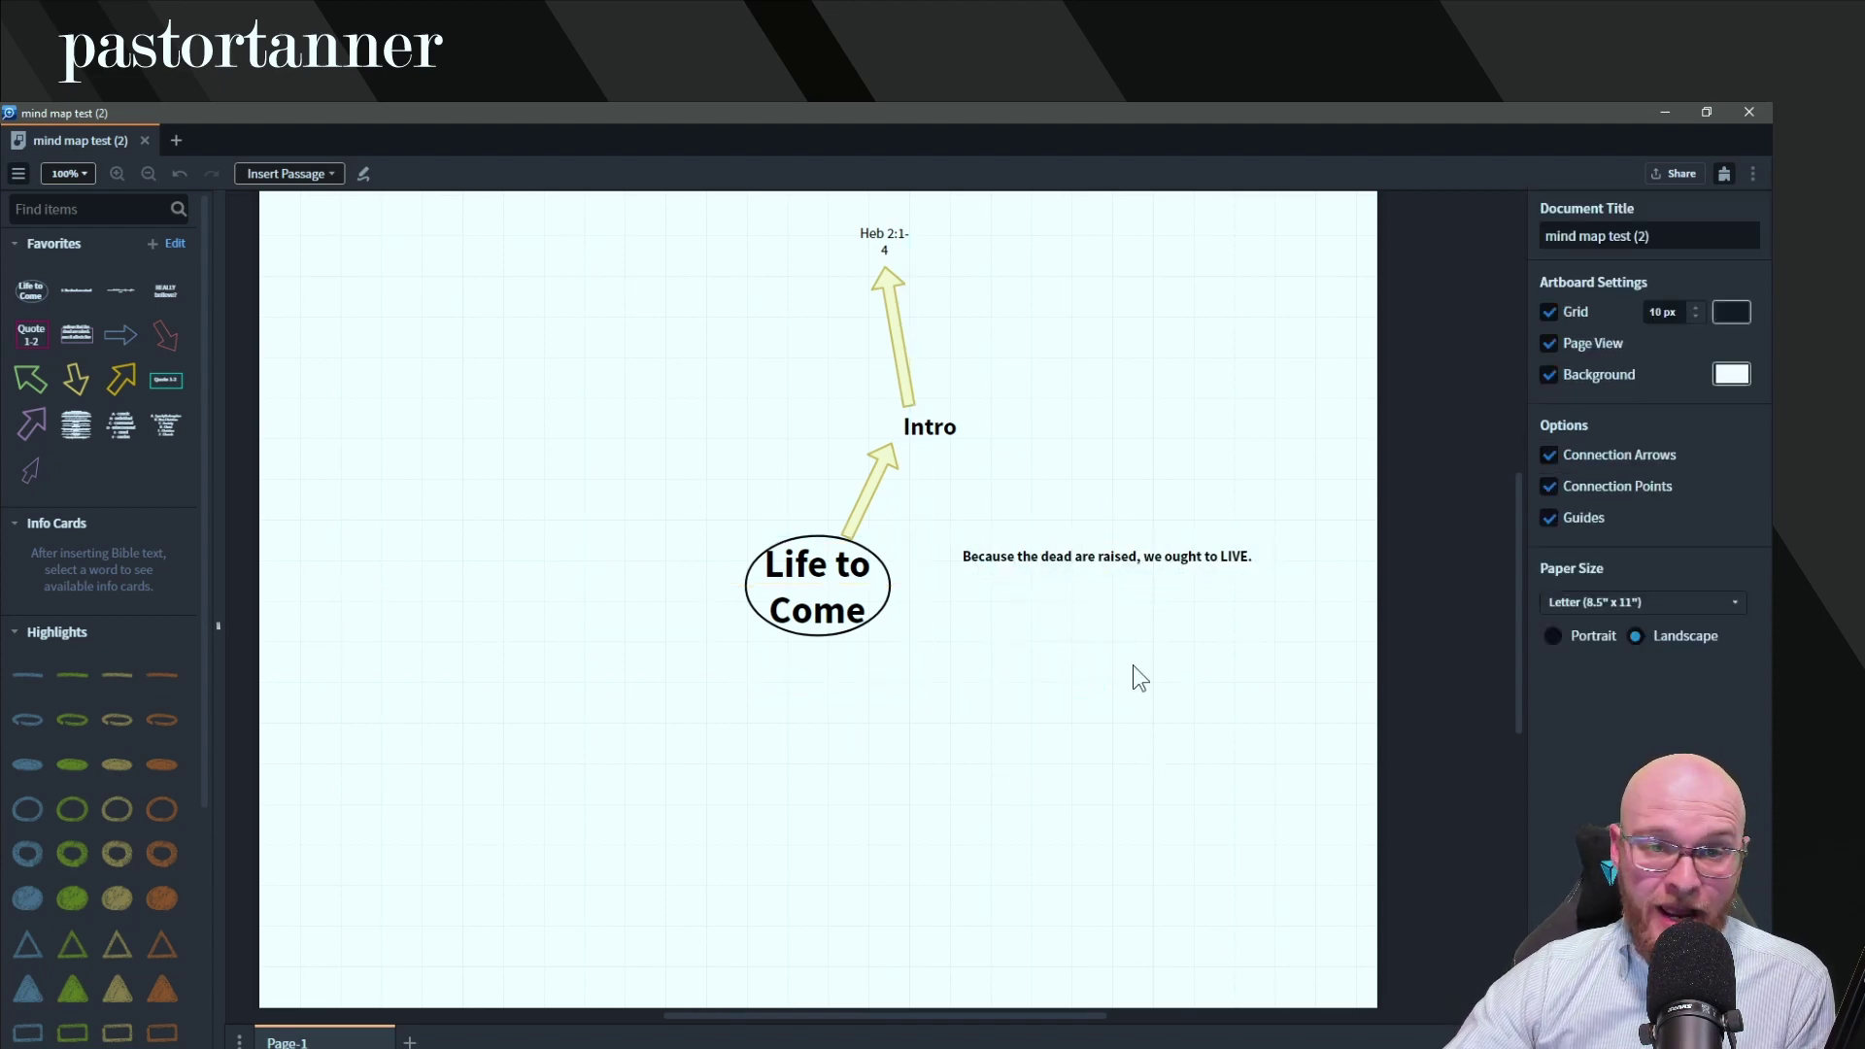
- Link the oval to a '1. The dead are raised' point with the saved blue arrow
left_click(120, 334)
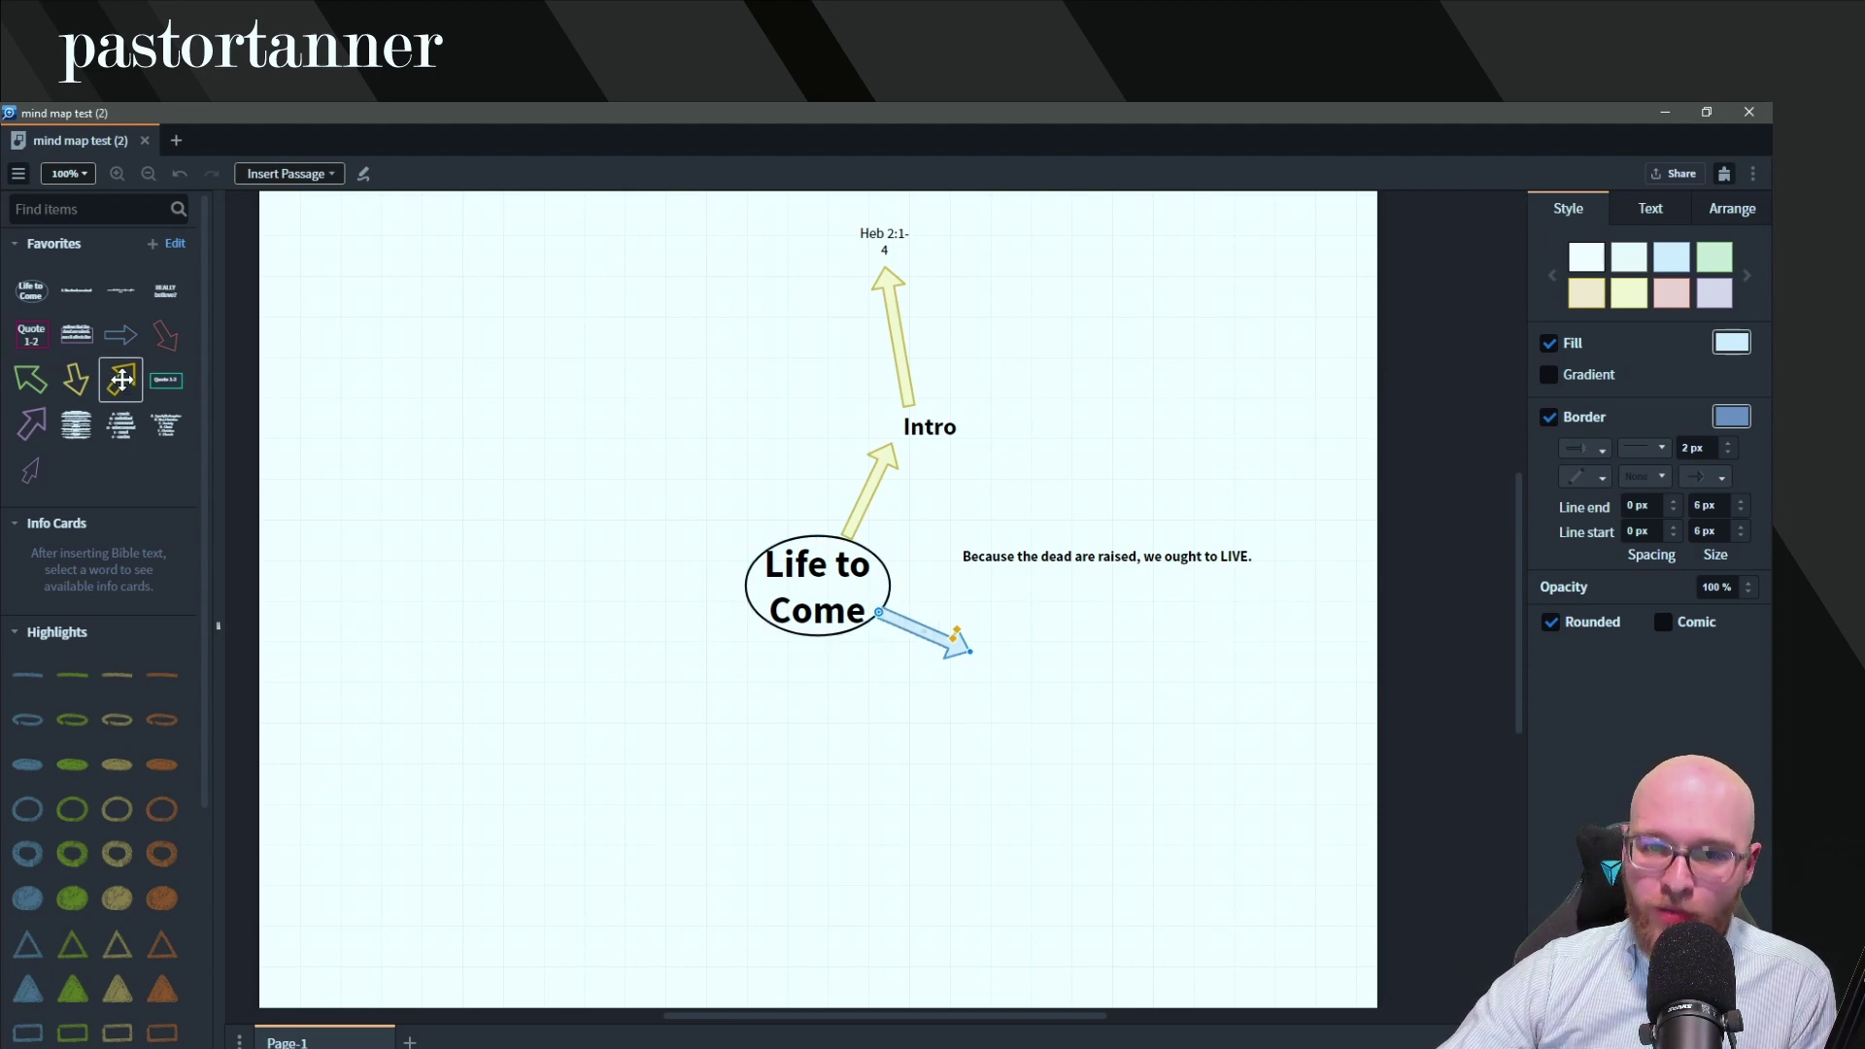
left_click(76, 290)
left_click(862, 741)
left_click_drag(1010, 646, 1085, 644)
left_click(974, 620)
left_click_drag(970, 624, 933, 637)
left_click_drag(1049, 671, 1094, 650)
left_click(1086, 789)
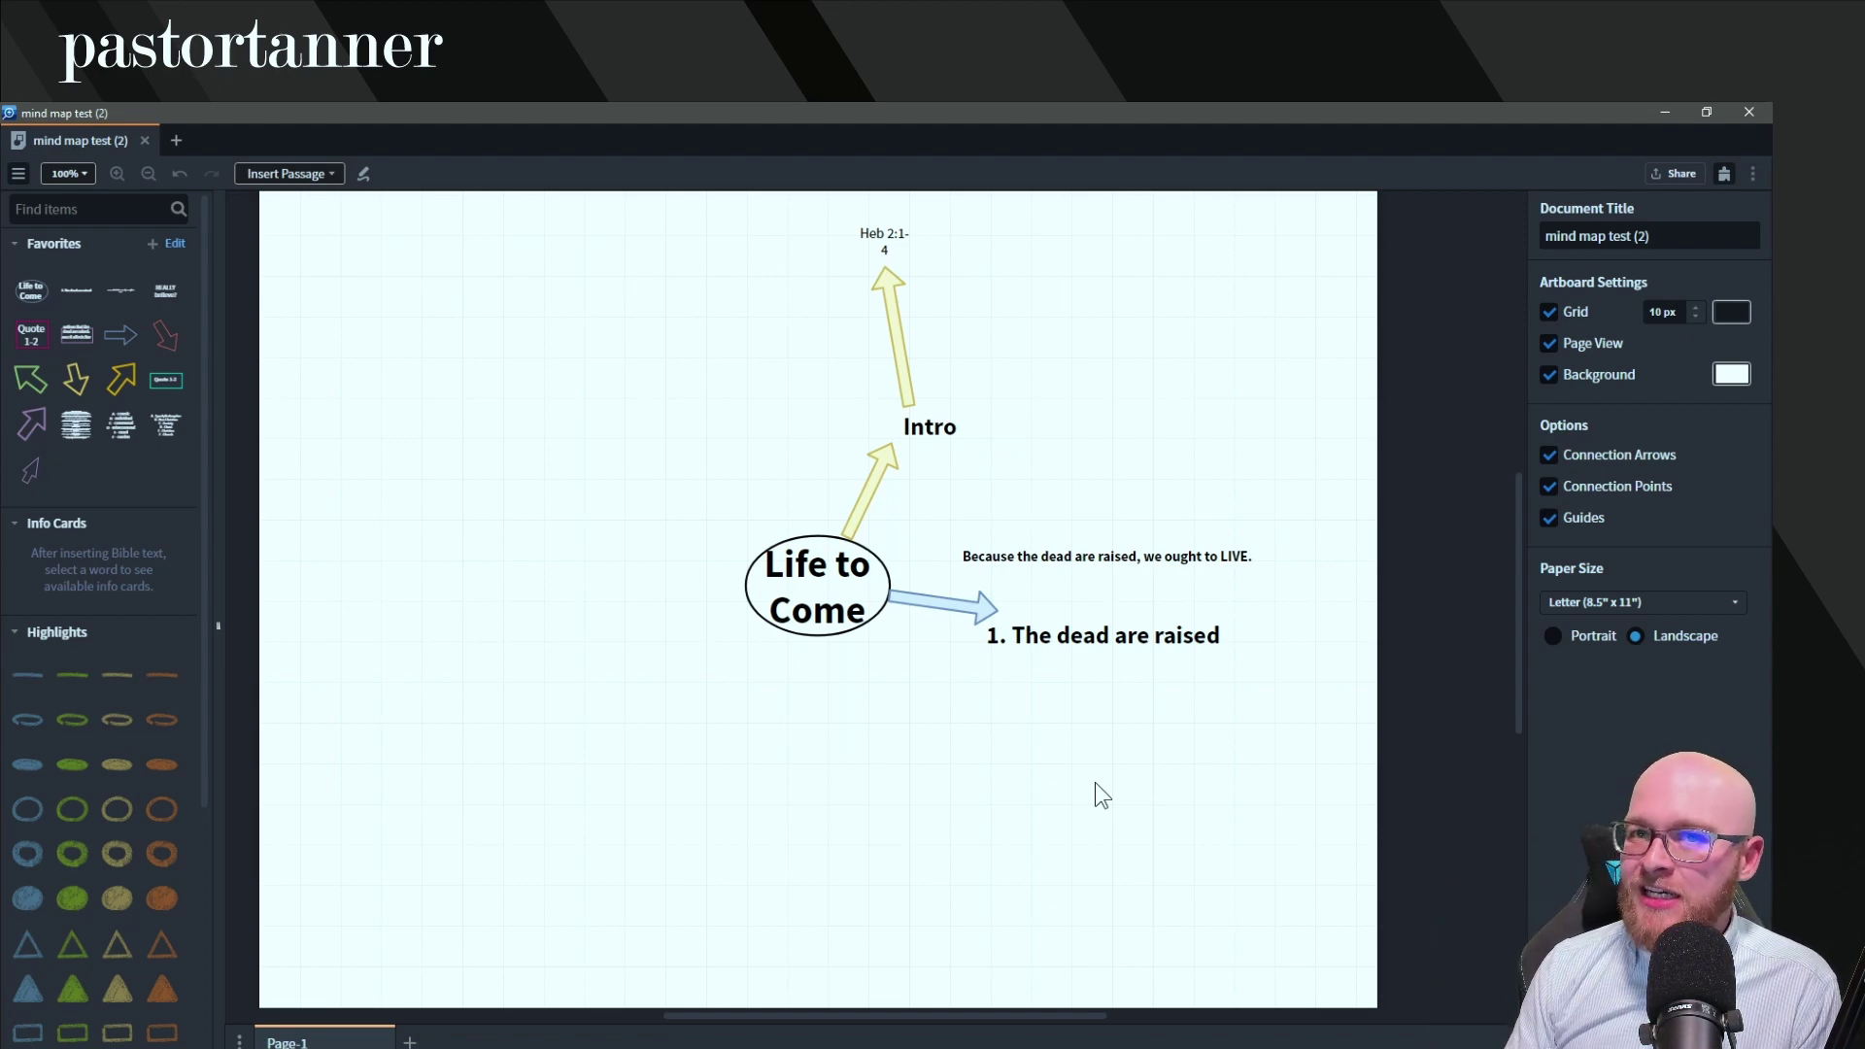
- Insert a down arrow, move it left of the oval, tilt it up-right and shrink it
scroll(153, 666, "down", 3)
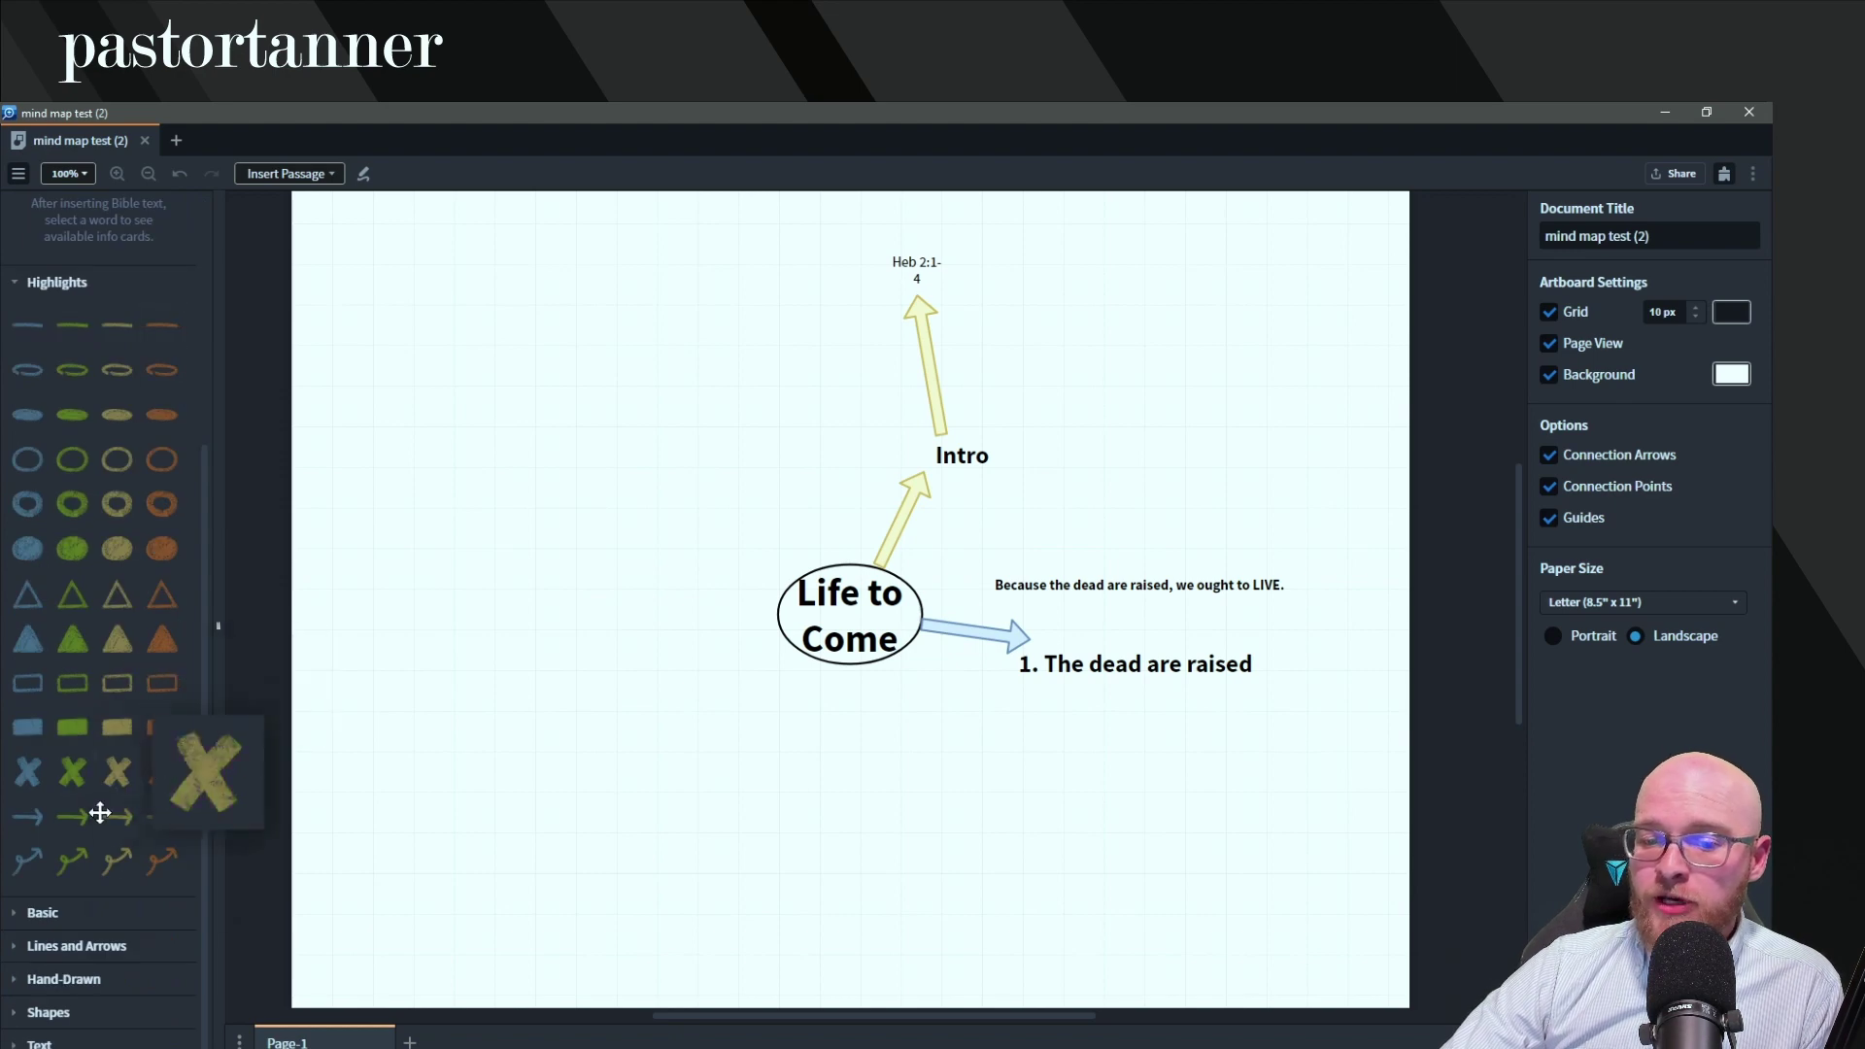
left_click(30, 946)
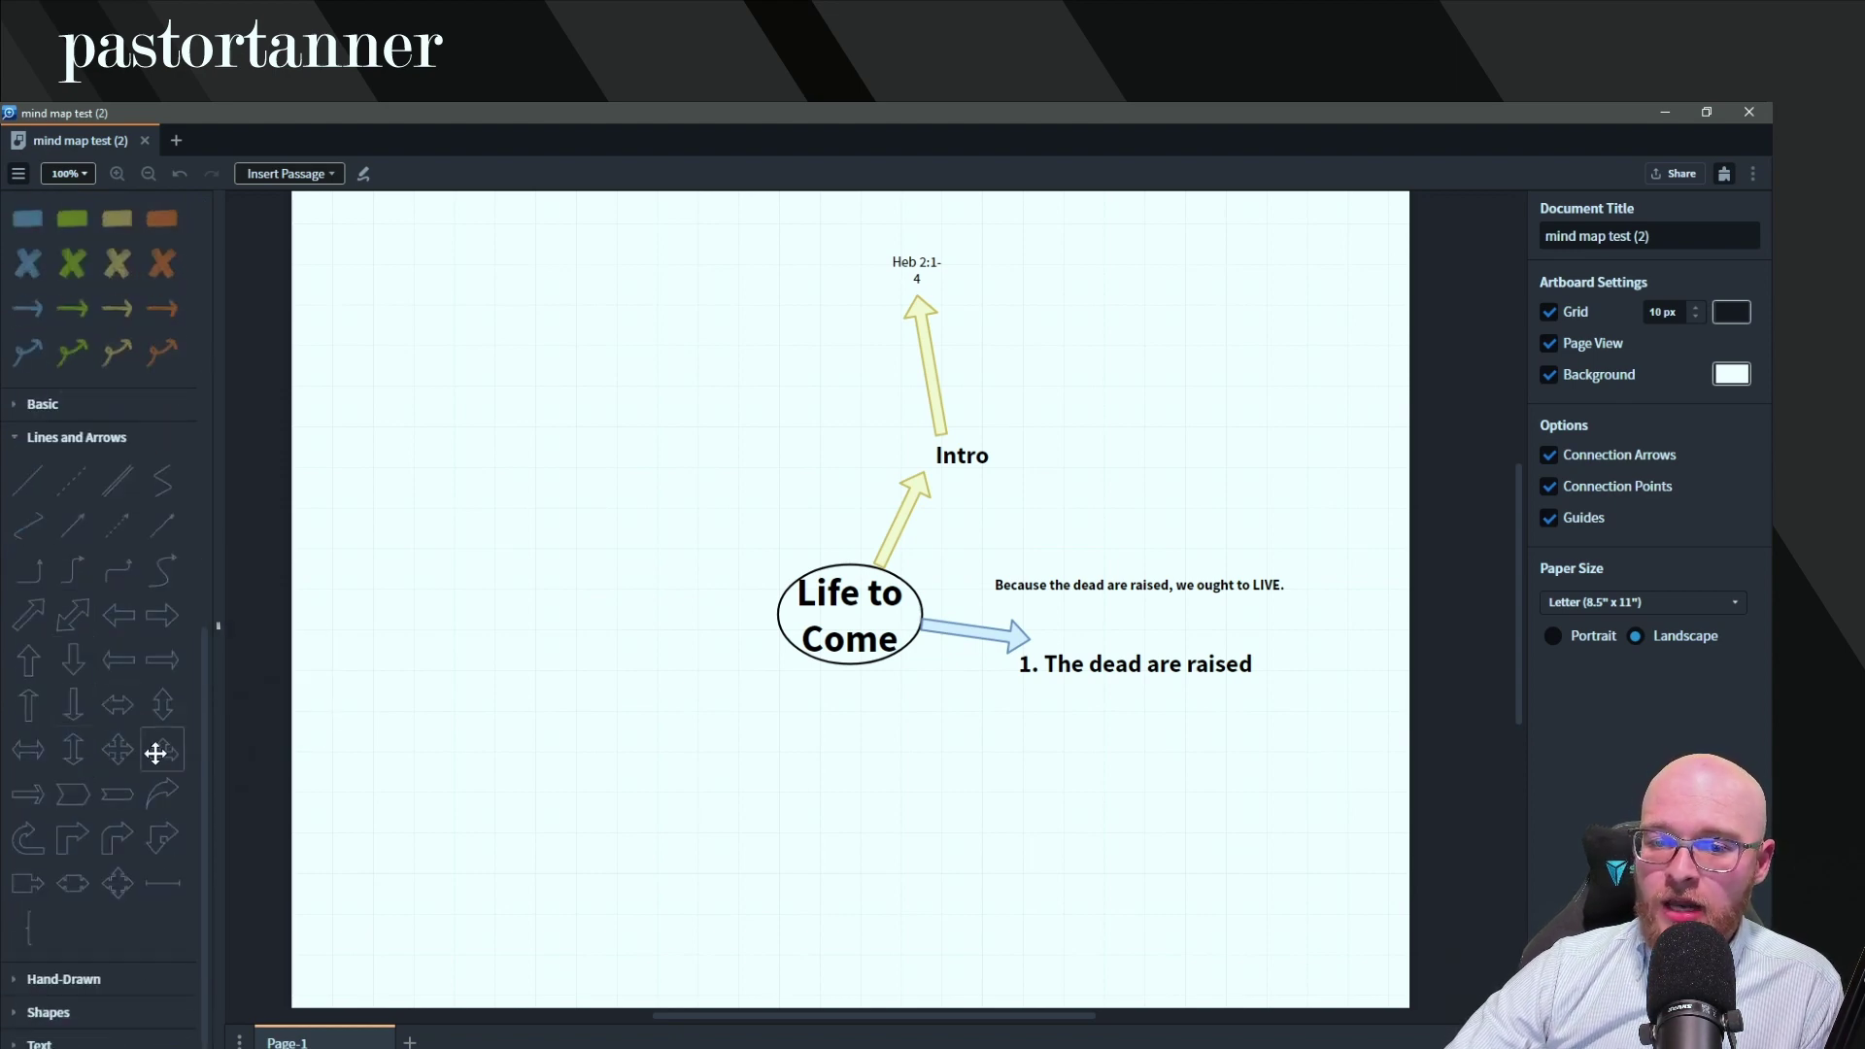
left_click(81, 672)
left_click(771, 829)
left_click_drag(813, 772, 457, 624)
left_click_drag(459, 532, 437, 671)
left_click(528, 761)
left_click(506, 580)
left_click_drag(505, 572, 475, 586)
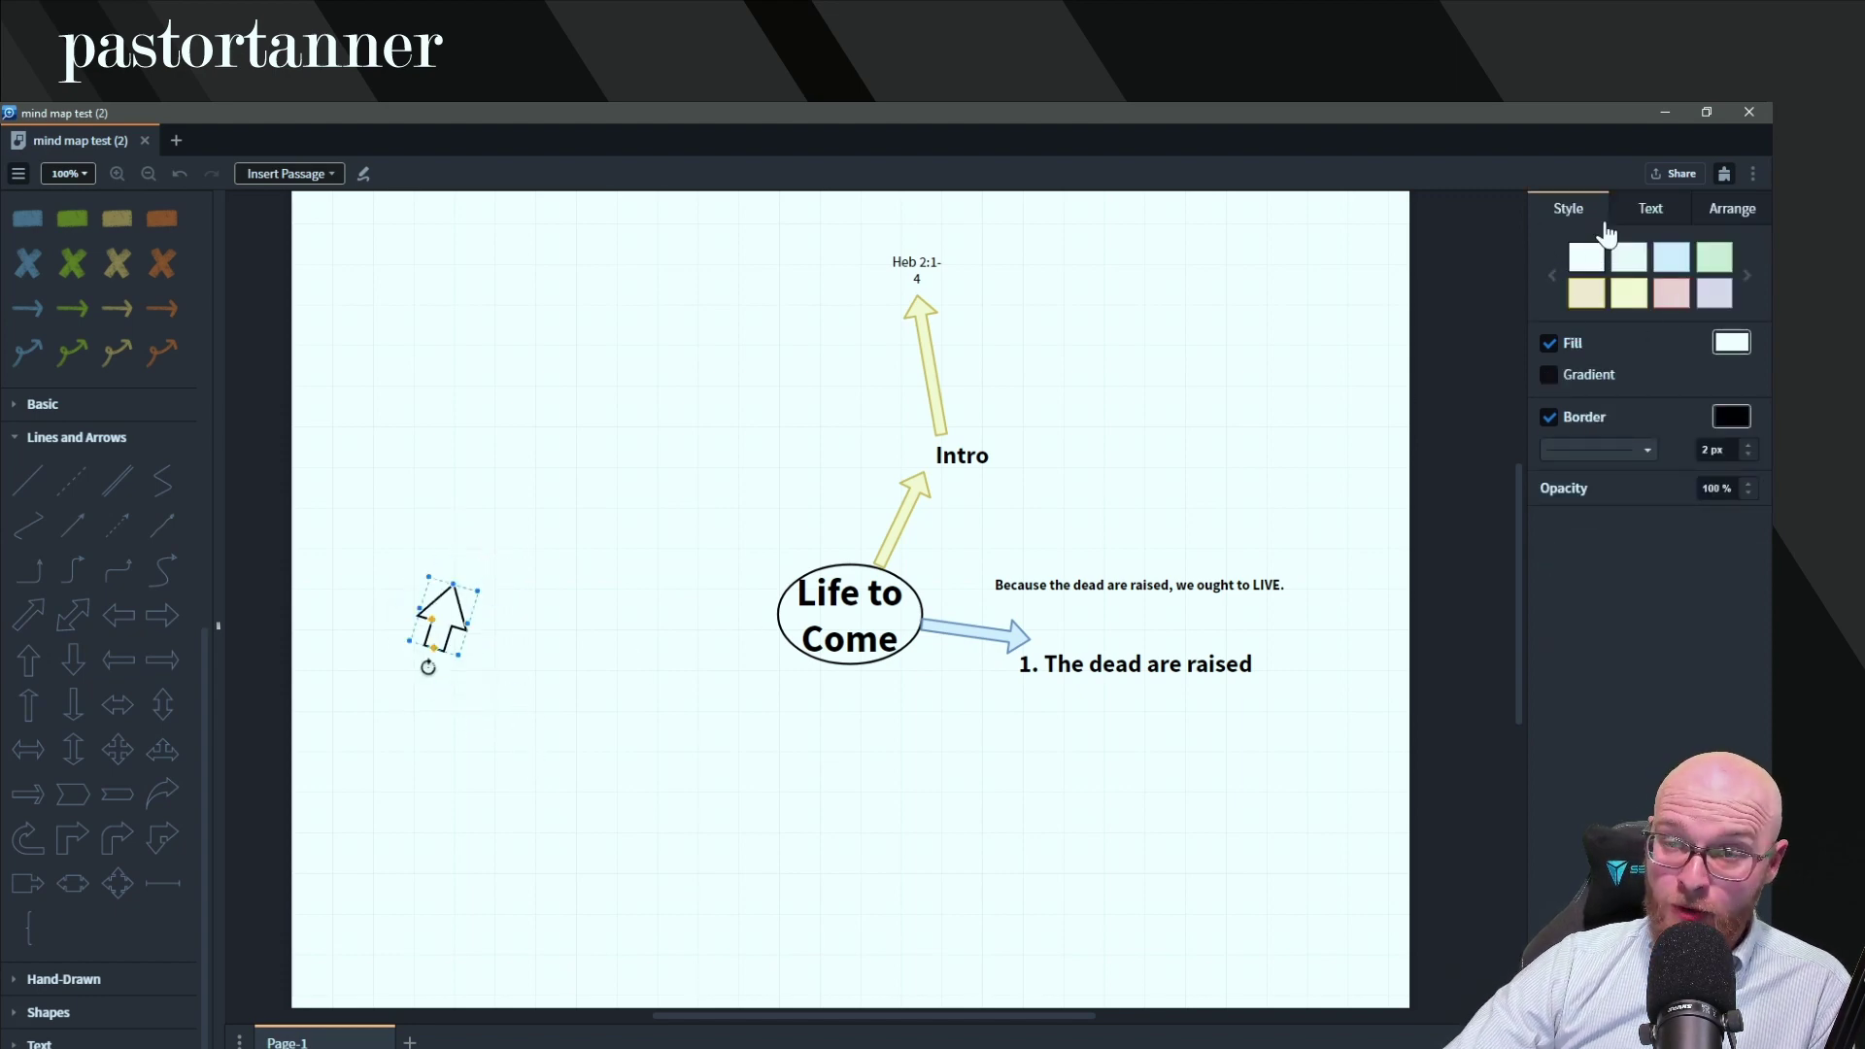
- Recolour the arrow pink with a red border and adjust its size
left_click(1642, 261)
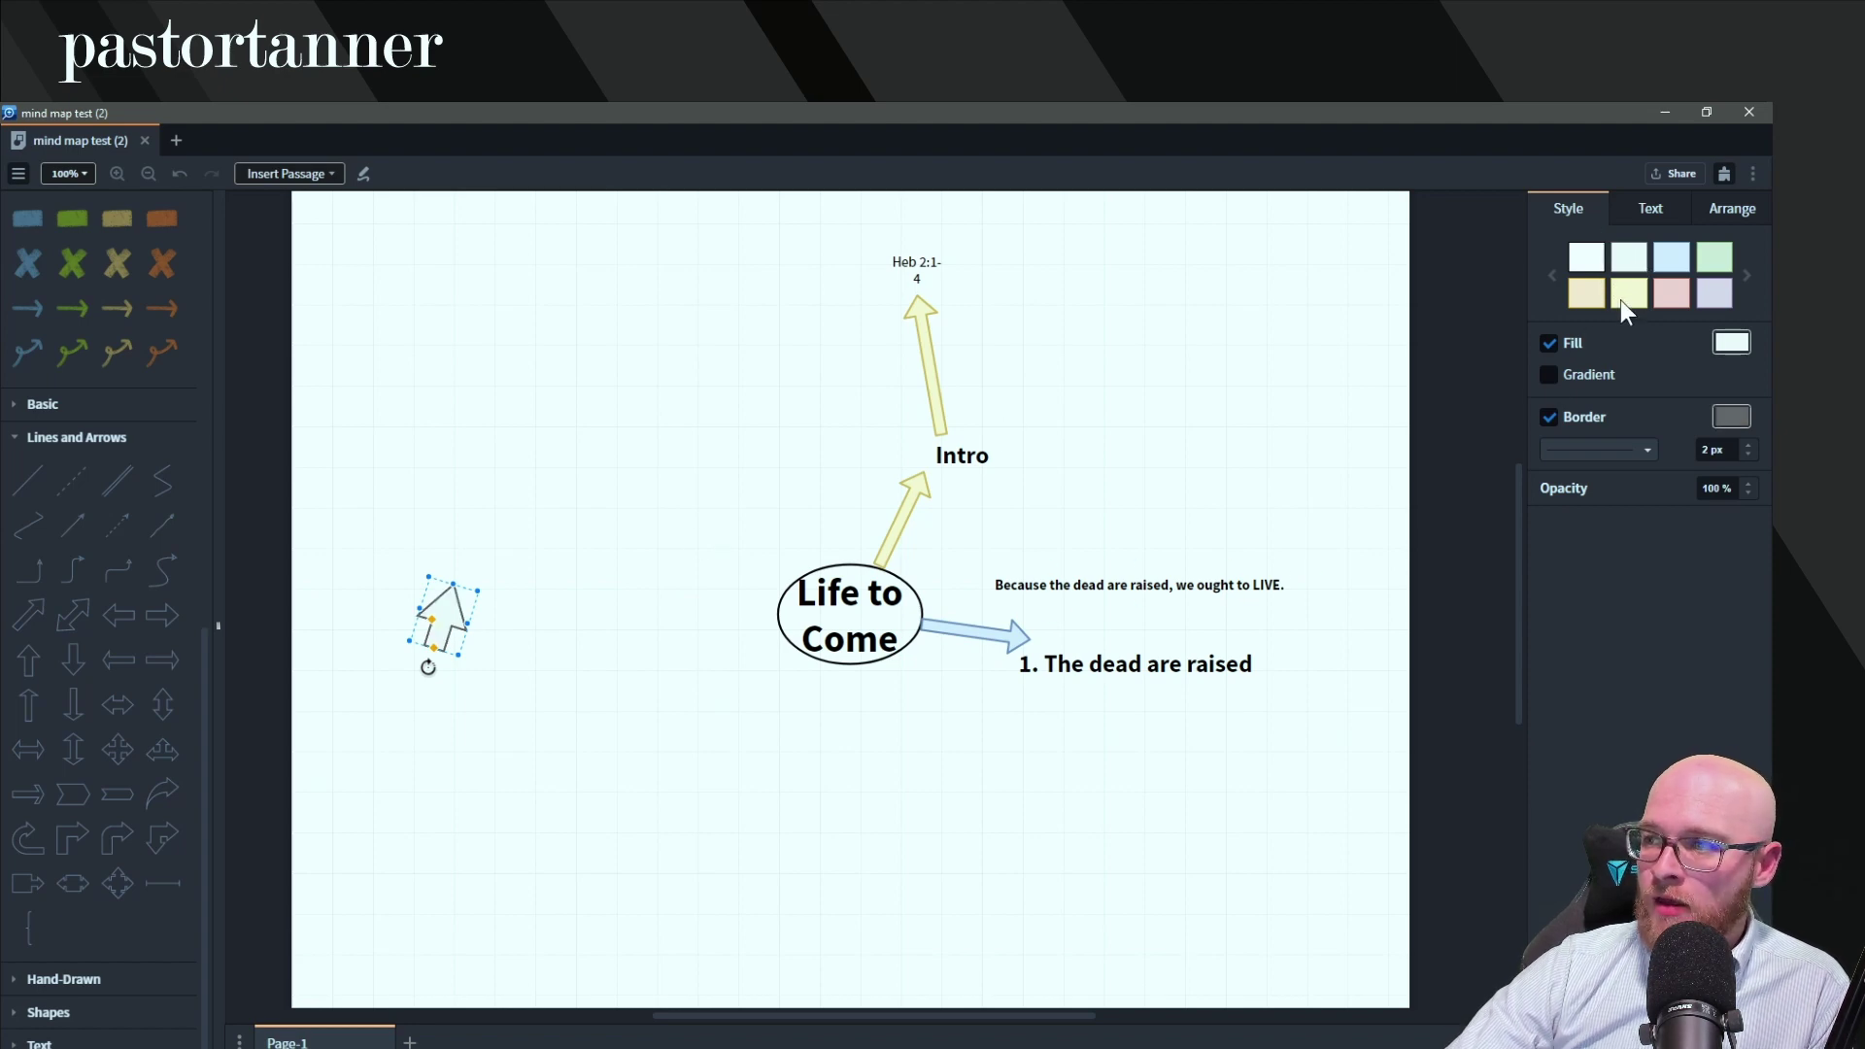
left_click(1674, 264)
left_click(1720, 261)
left_click(1631, 301)
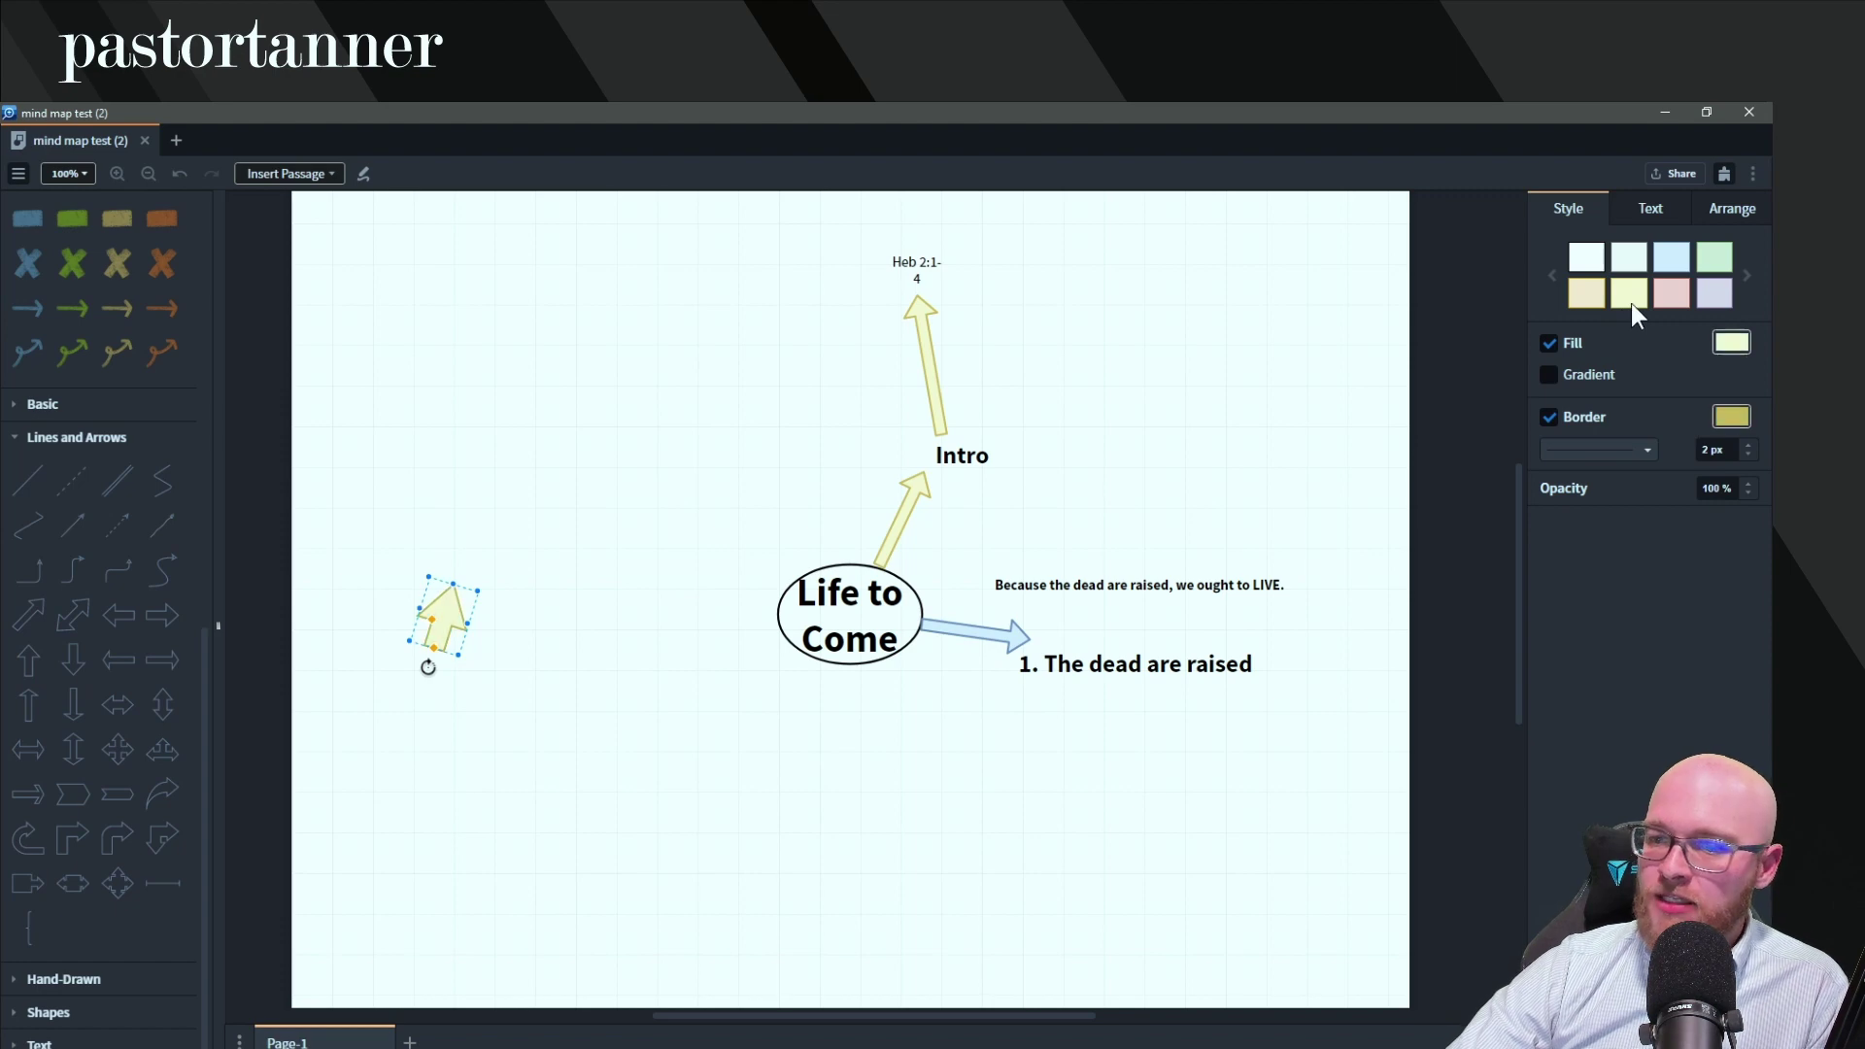
left_click(1680, 303)
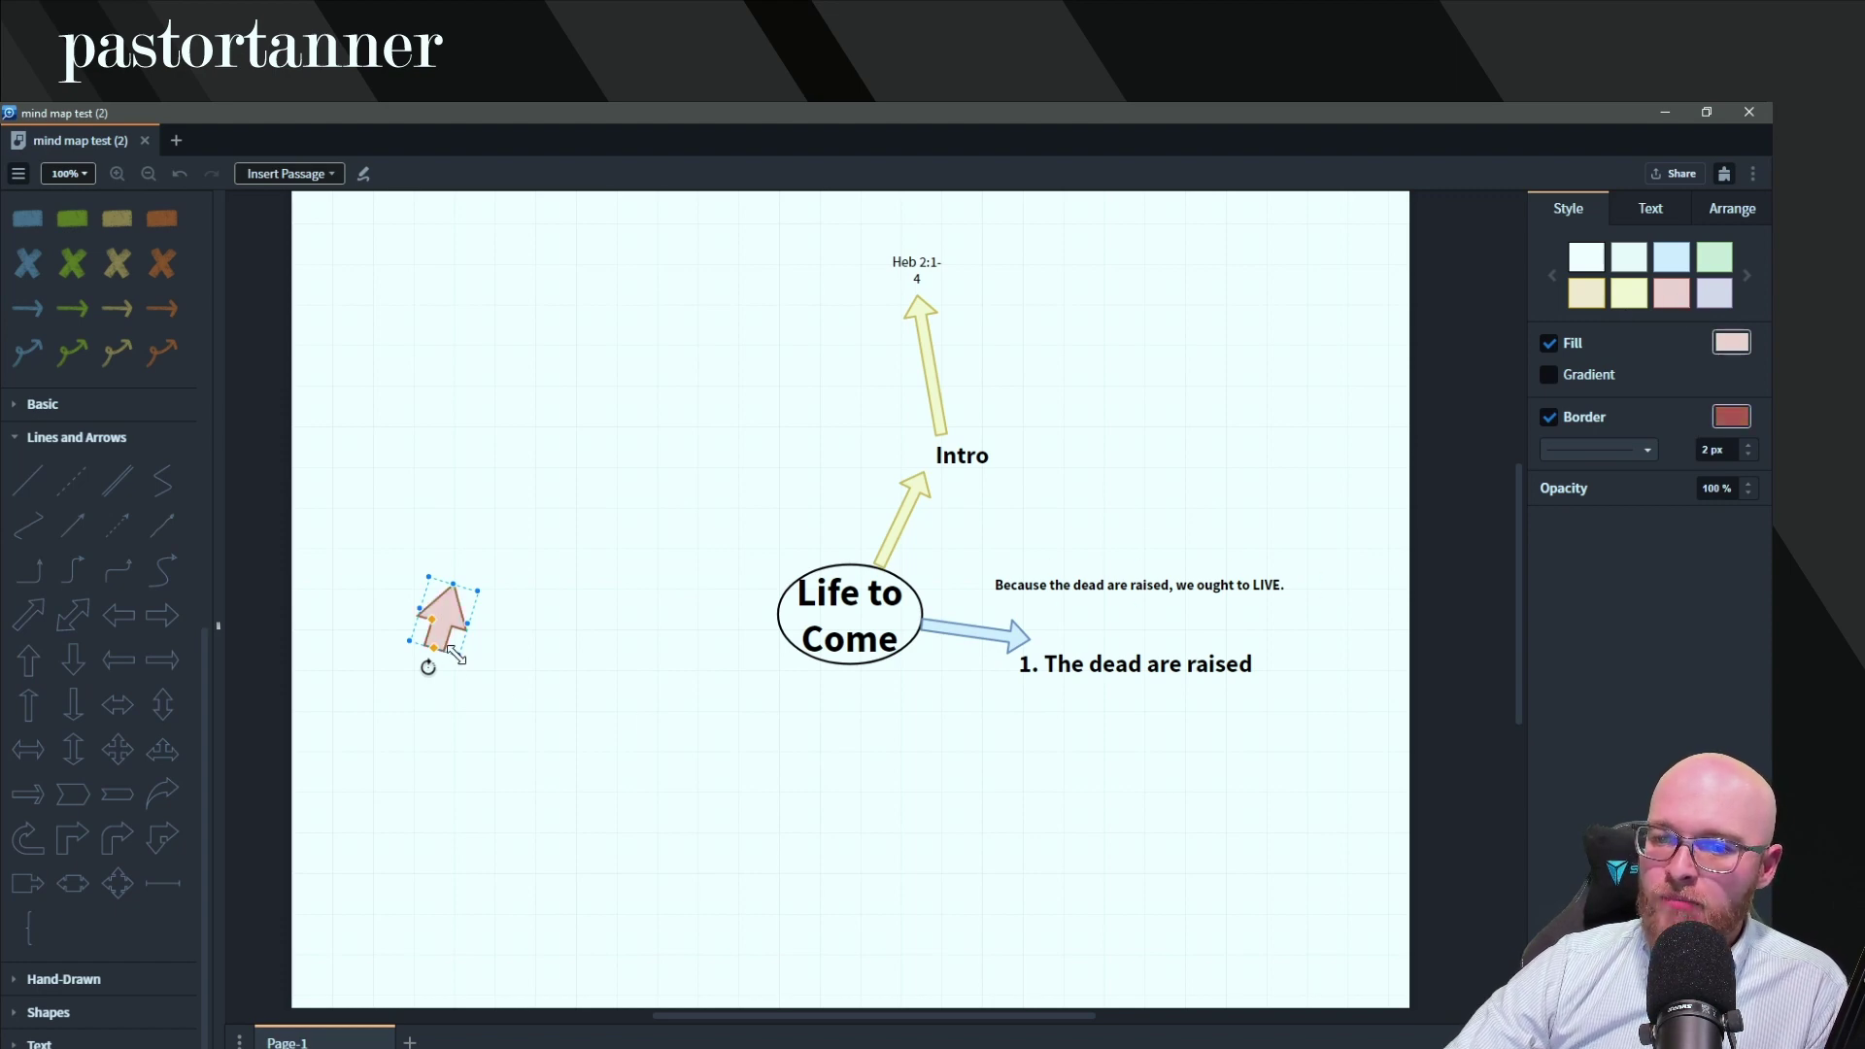
left_click_drag(459, 655, 456, 667)
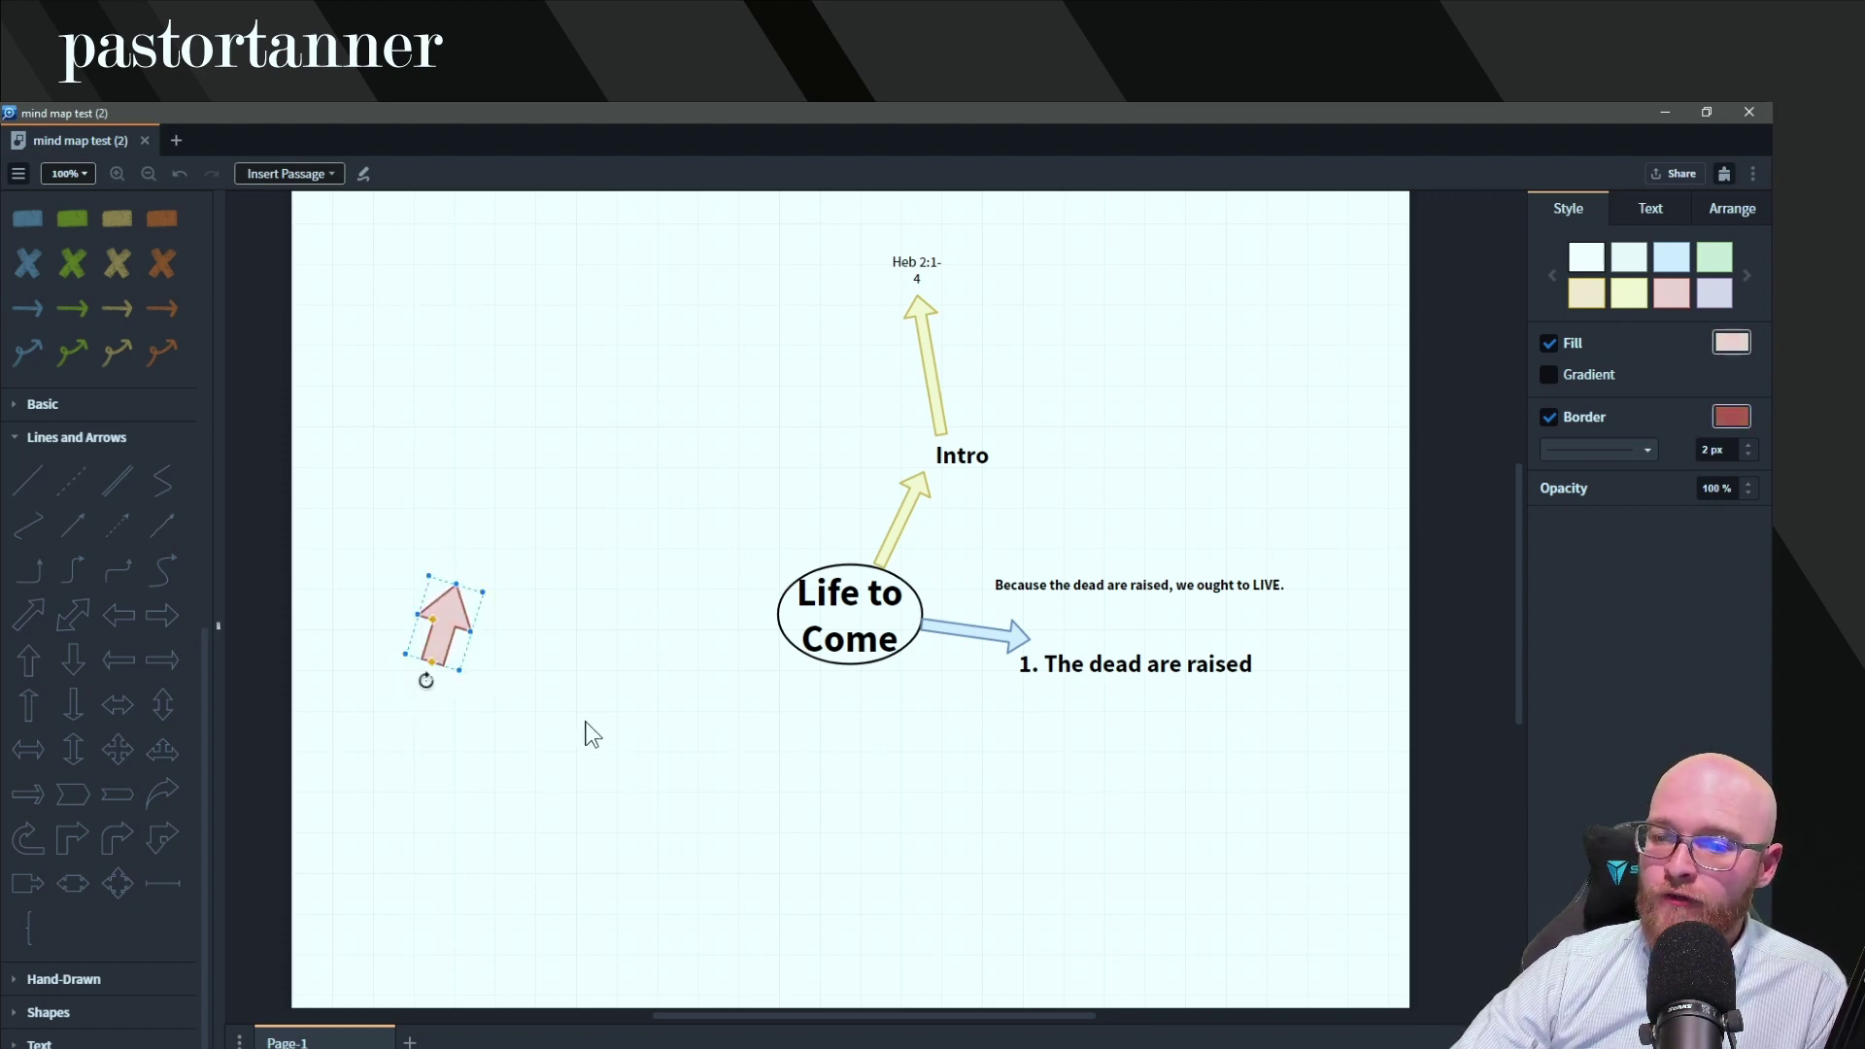
left_click(554, 506)
- Save the pink arrow as a favorite preset, then delete it from the canvas
scroll(137, 505, "up", 10)
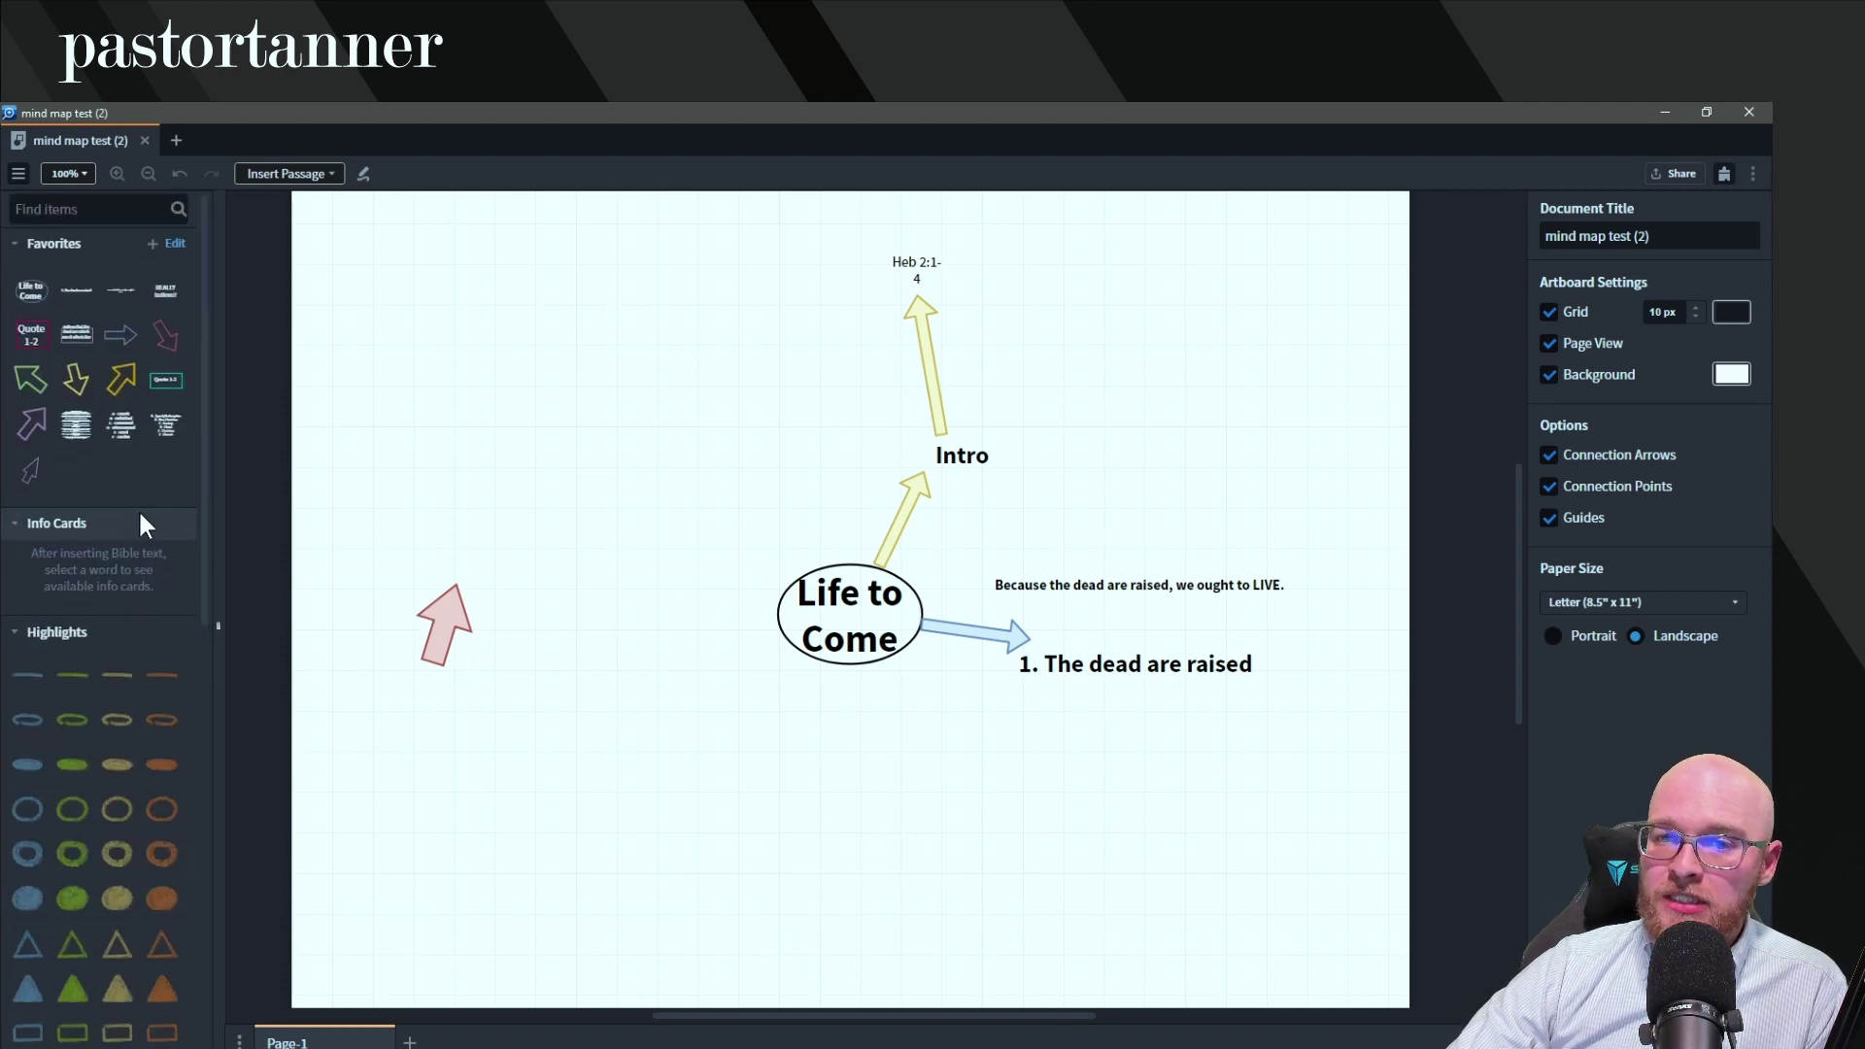
left_click_drag(452, 615, 112, 495)
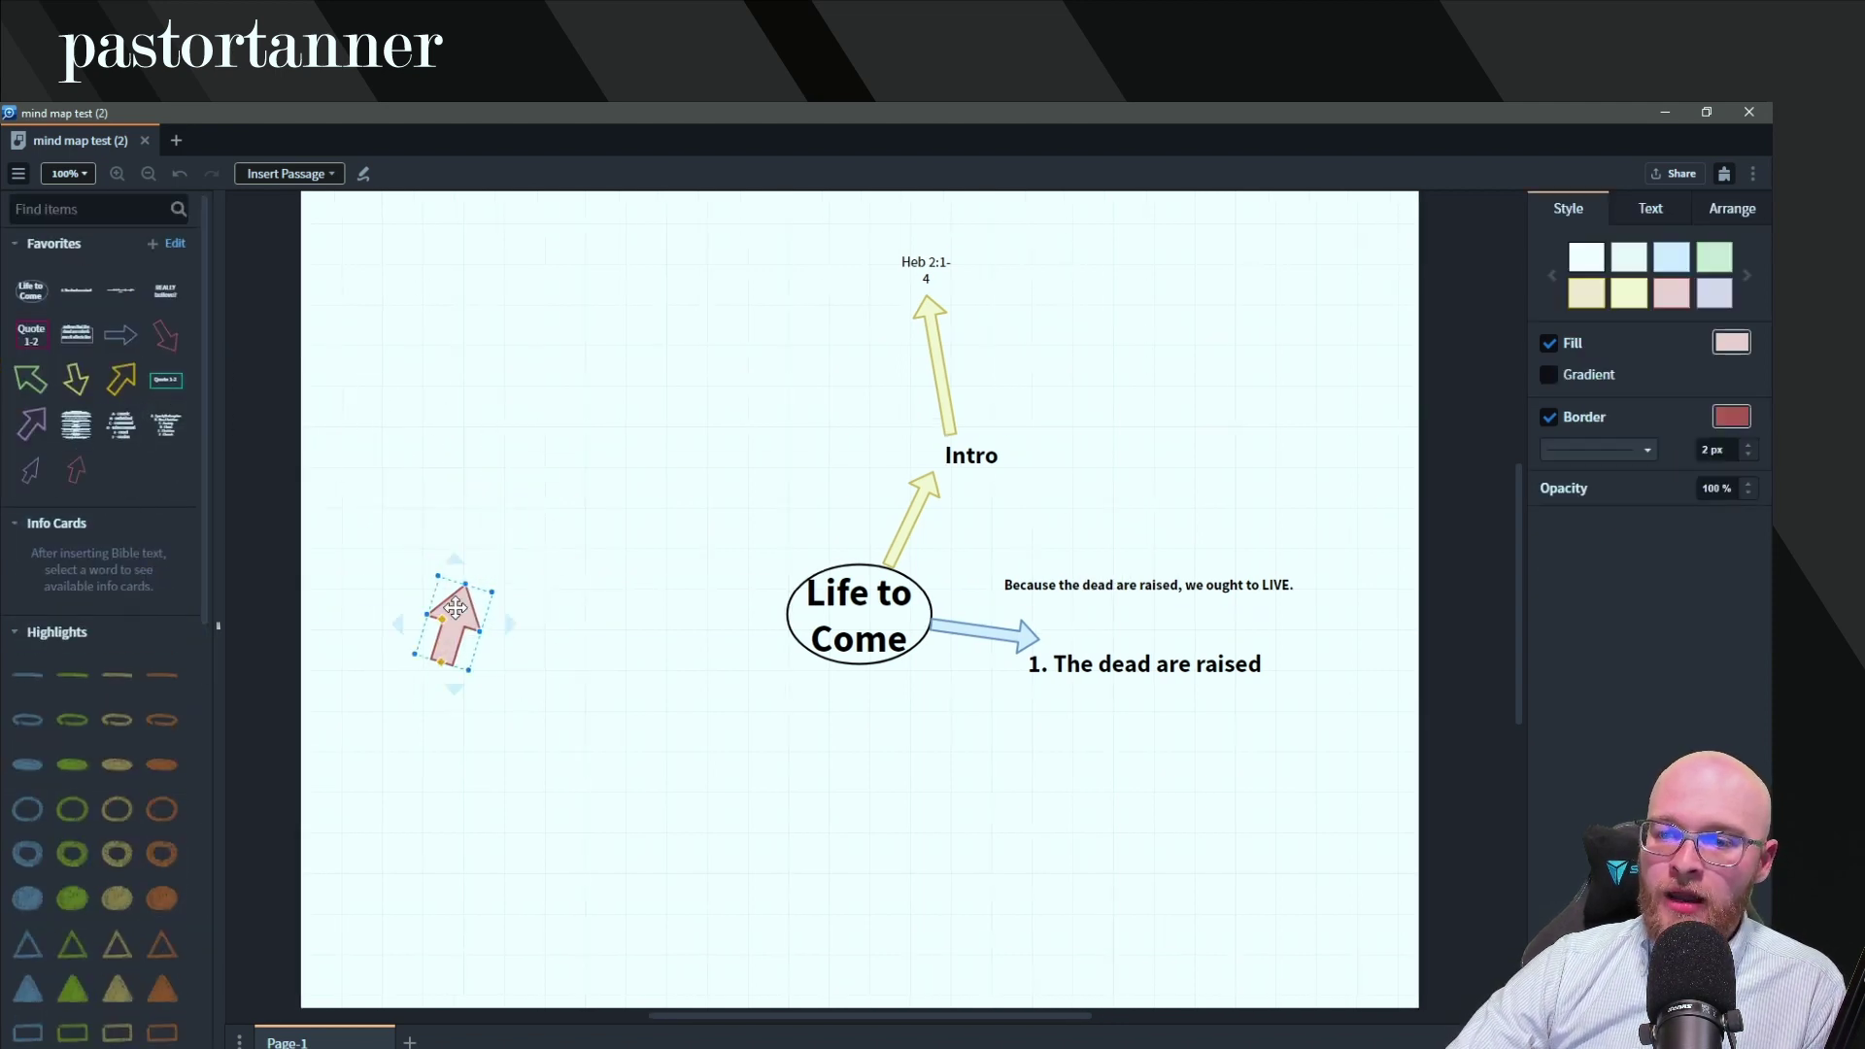
key("Delete")
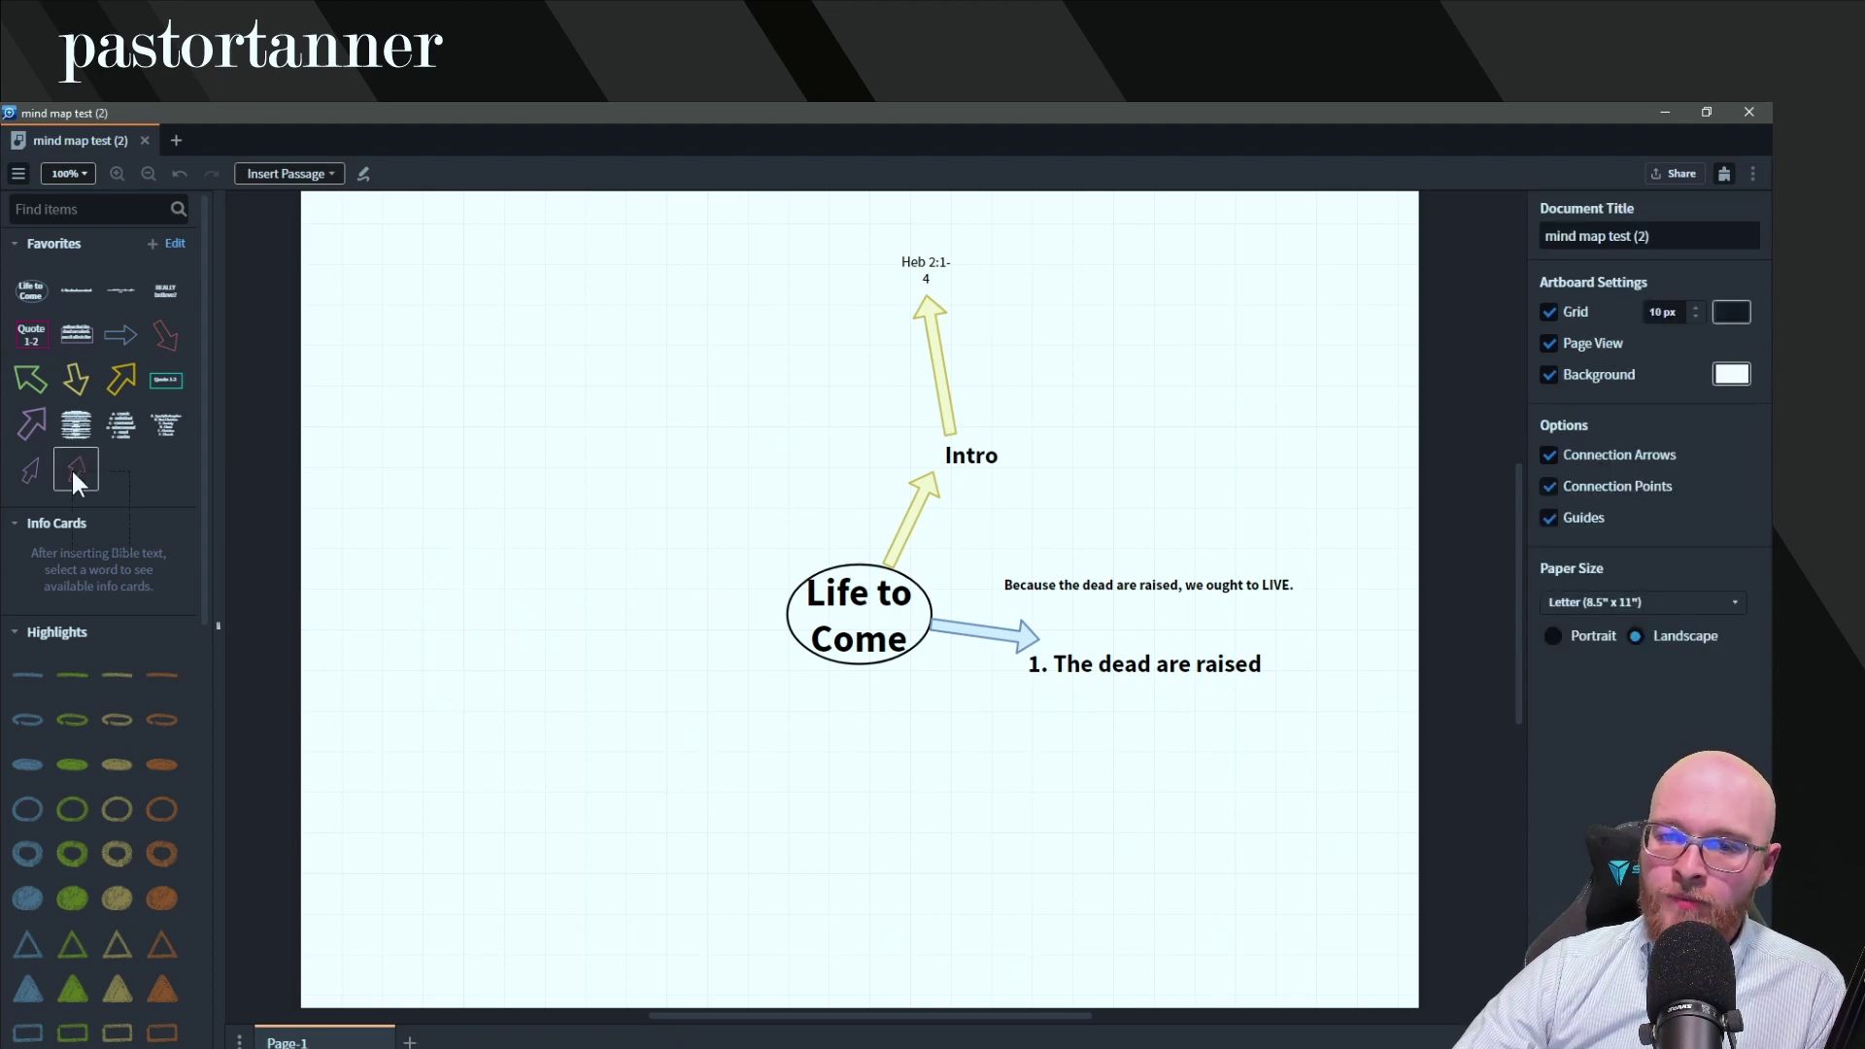
- Place the saved pink arrow favourite left of the oval to test it
left_click(757, 828)
left_click_drag(75, 472, 653, 564)
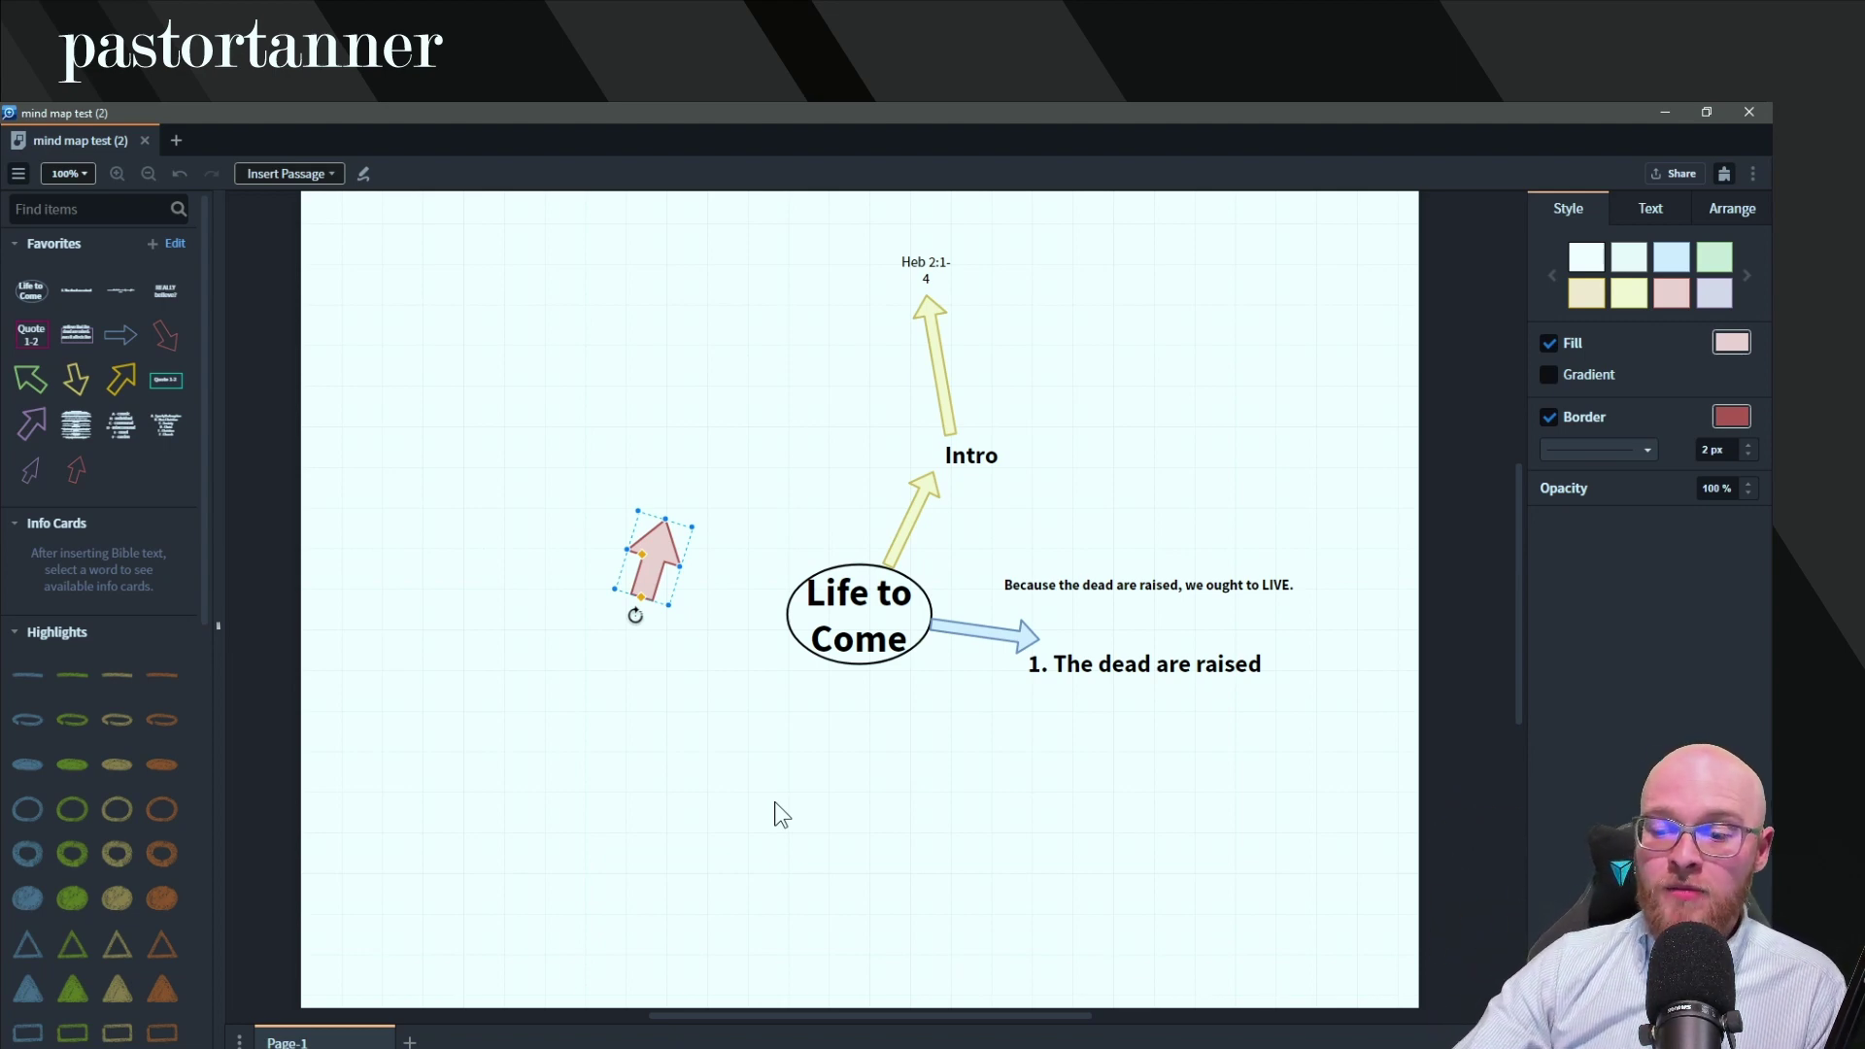
left_click(682, 651)
left_click(651, 549)
left_click(754, 615)
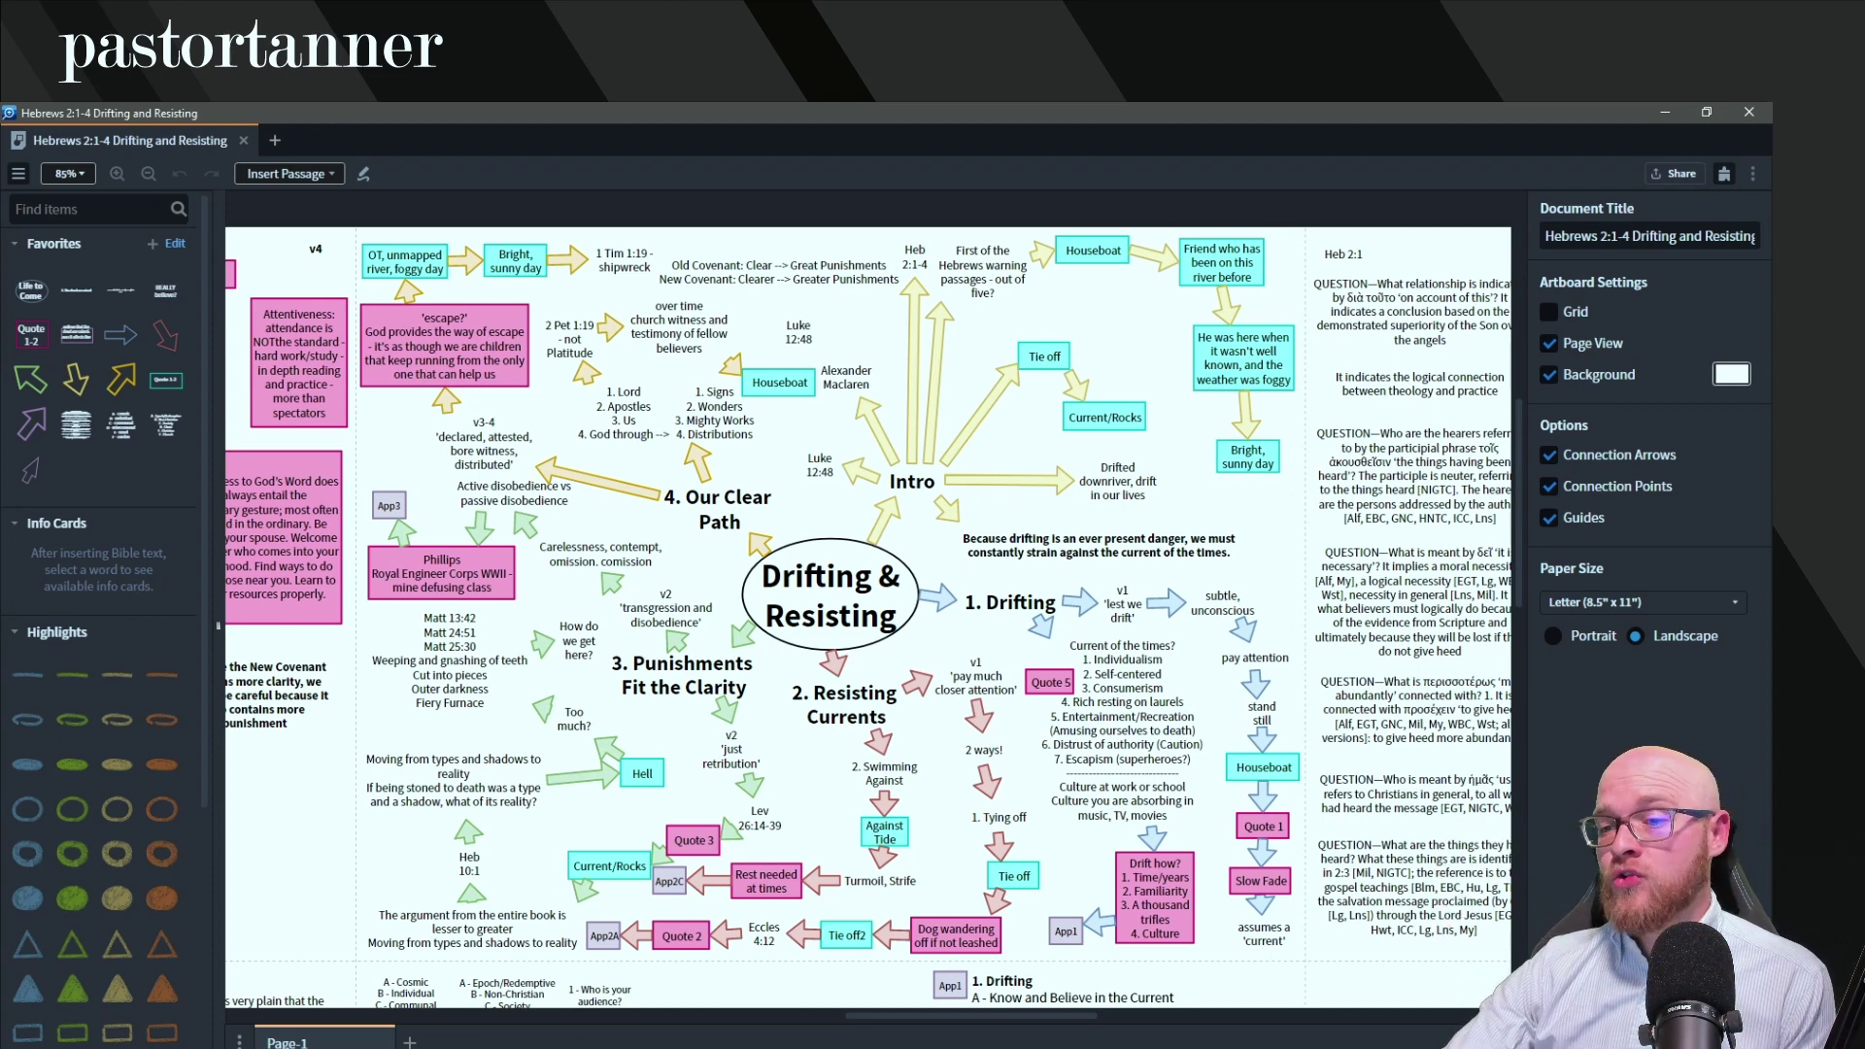
- Inspect the Drifting & Resisting oval, its four numbered headings, and the summary sentence
left_click(791, 605)
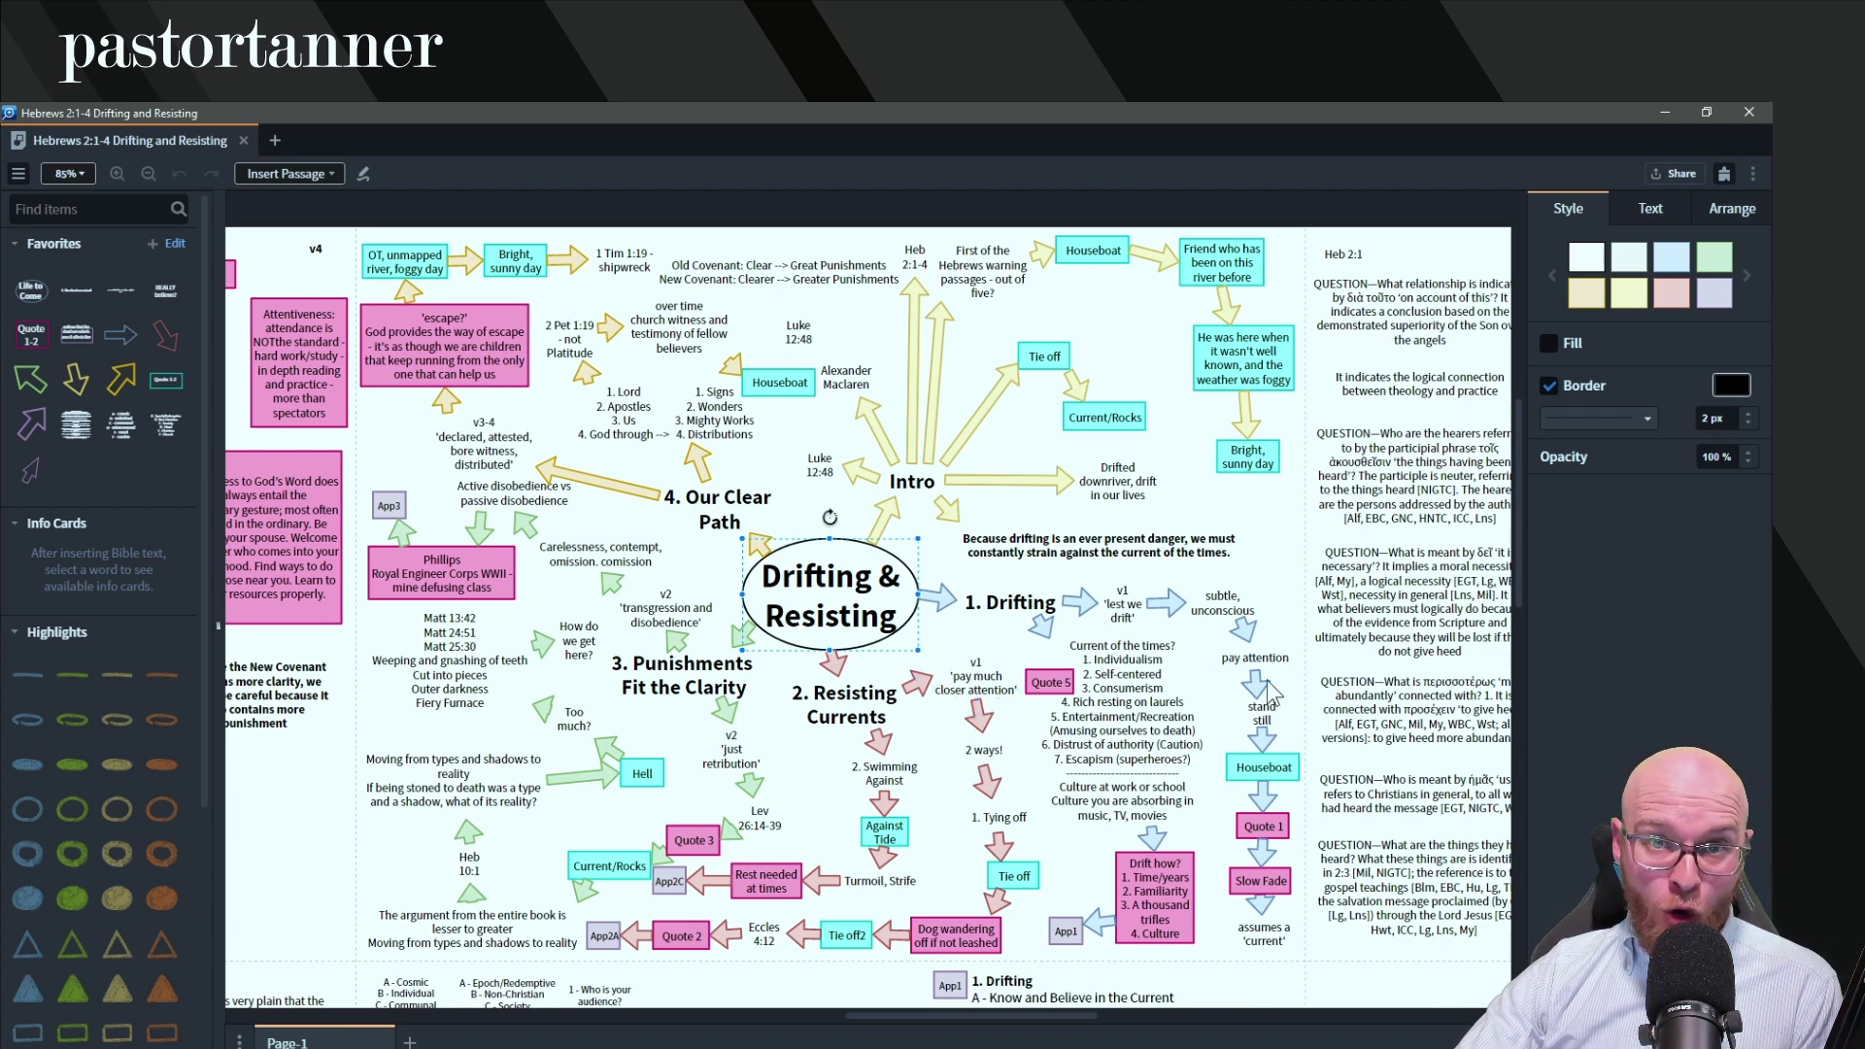
left_click(1027, 610)
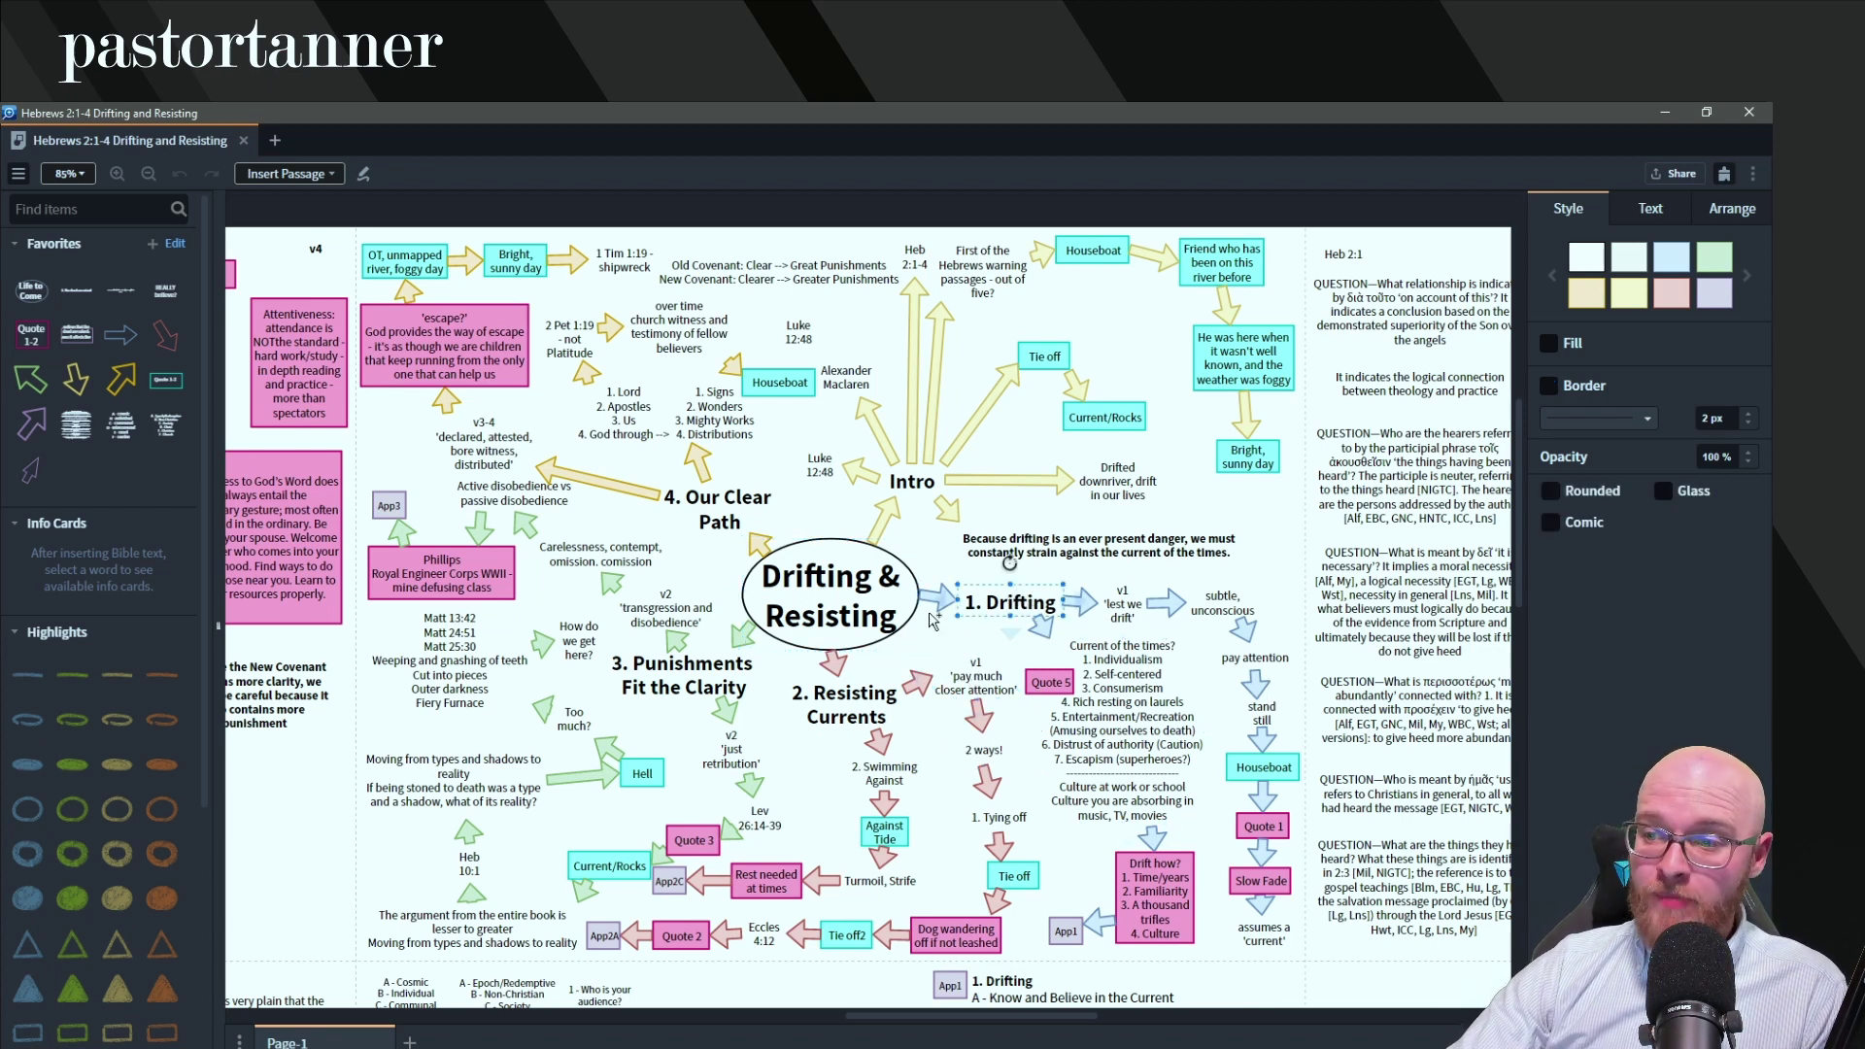
left_click(843, 706)
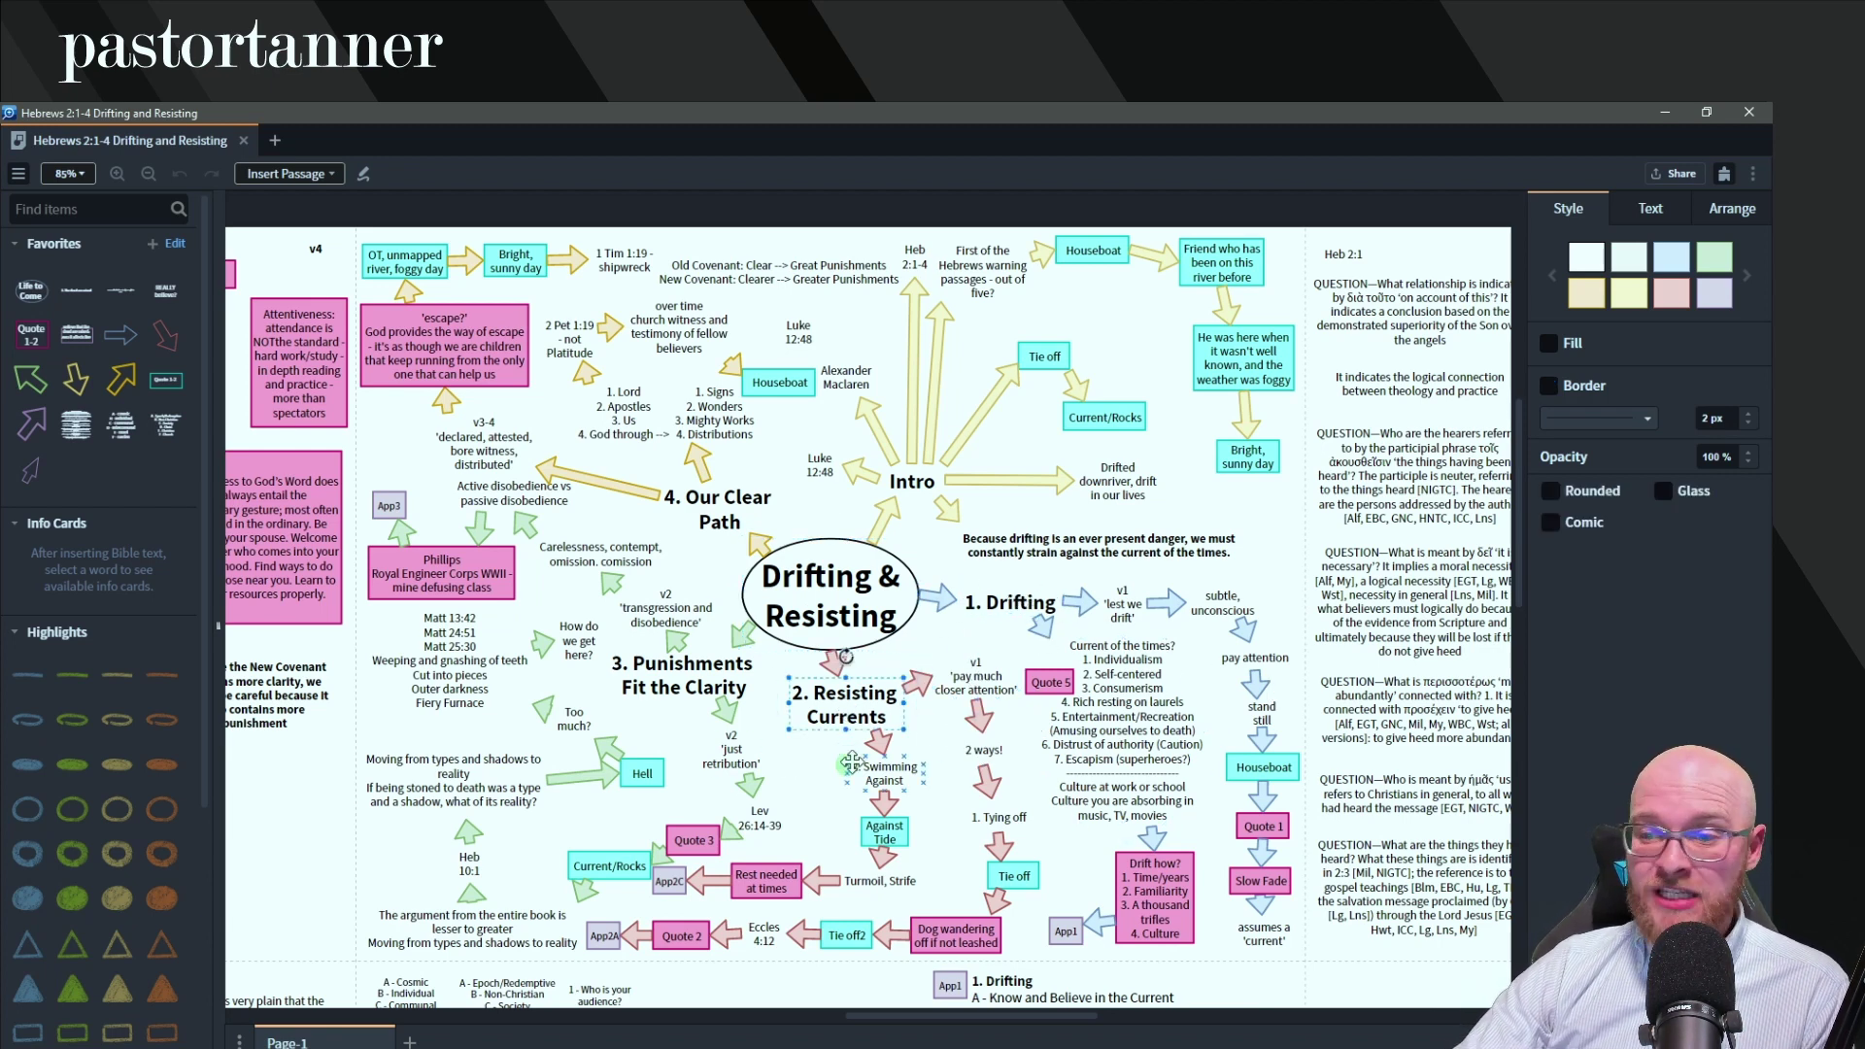
left_click(687, 668)
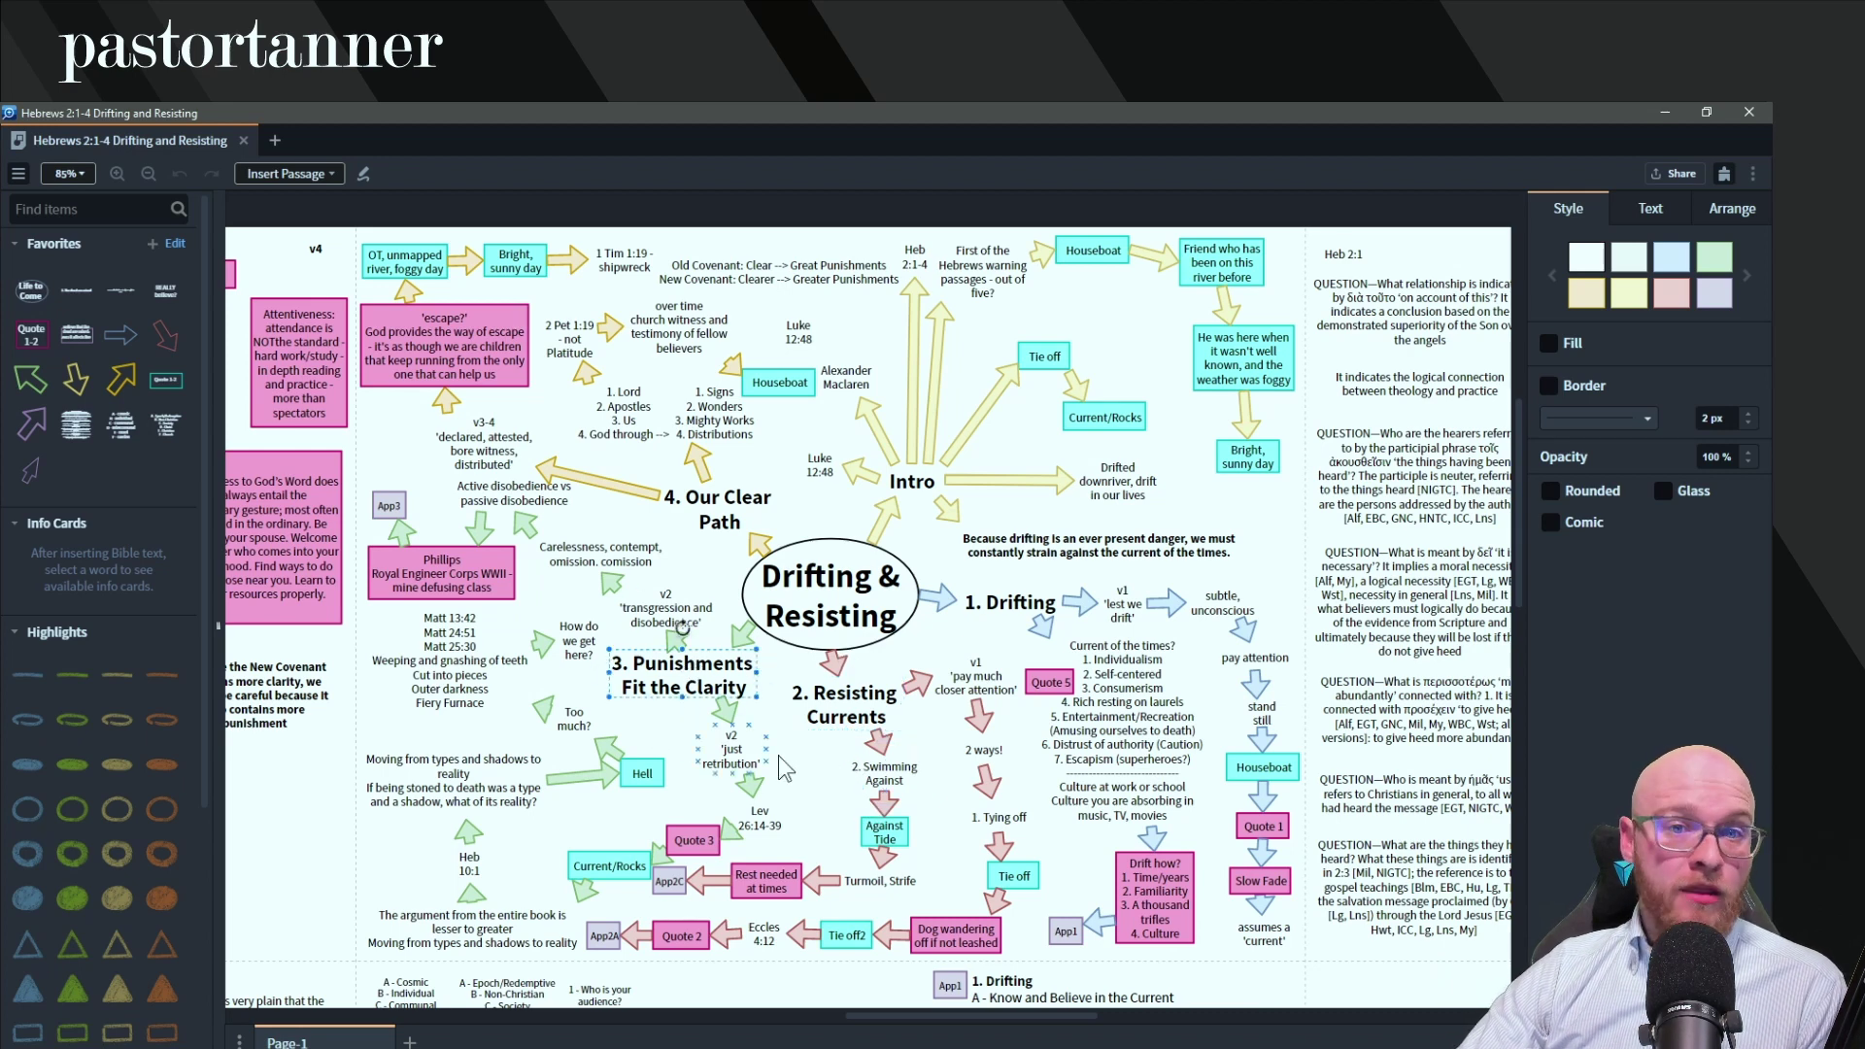
left_click(718, 516)
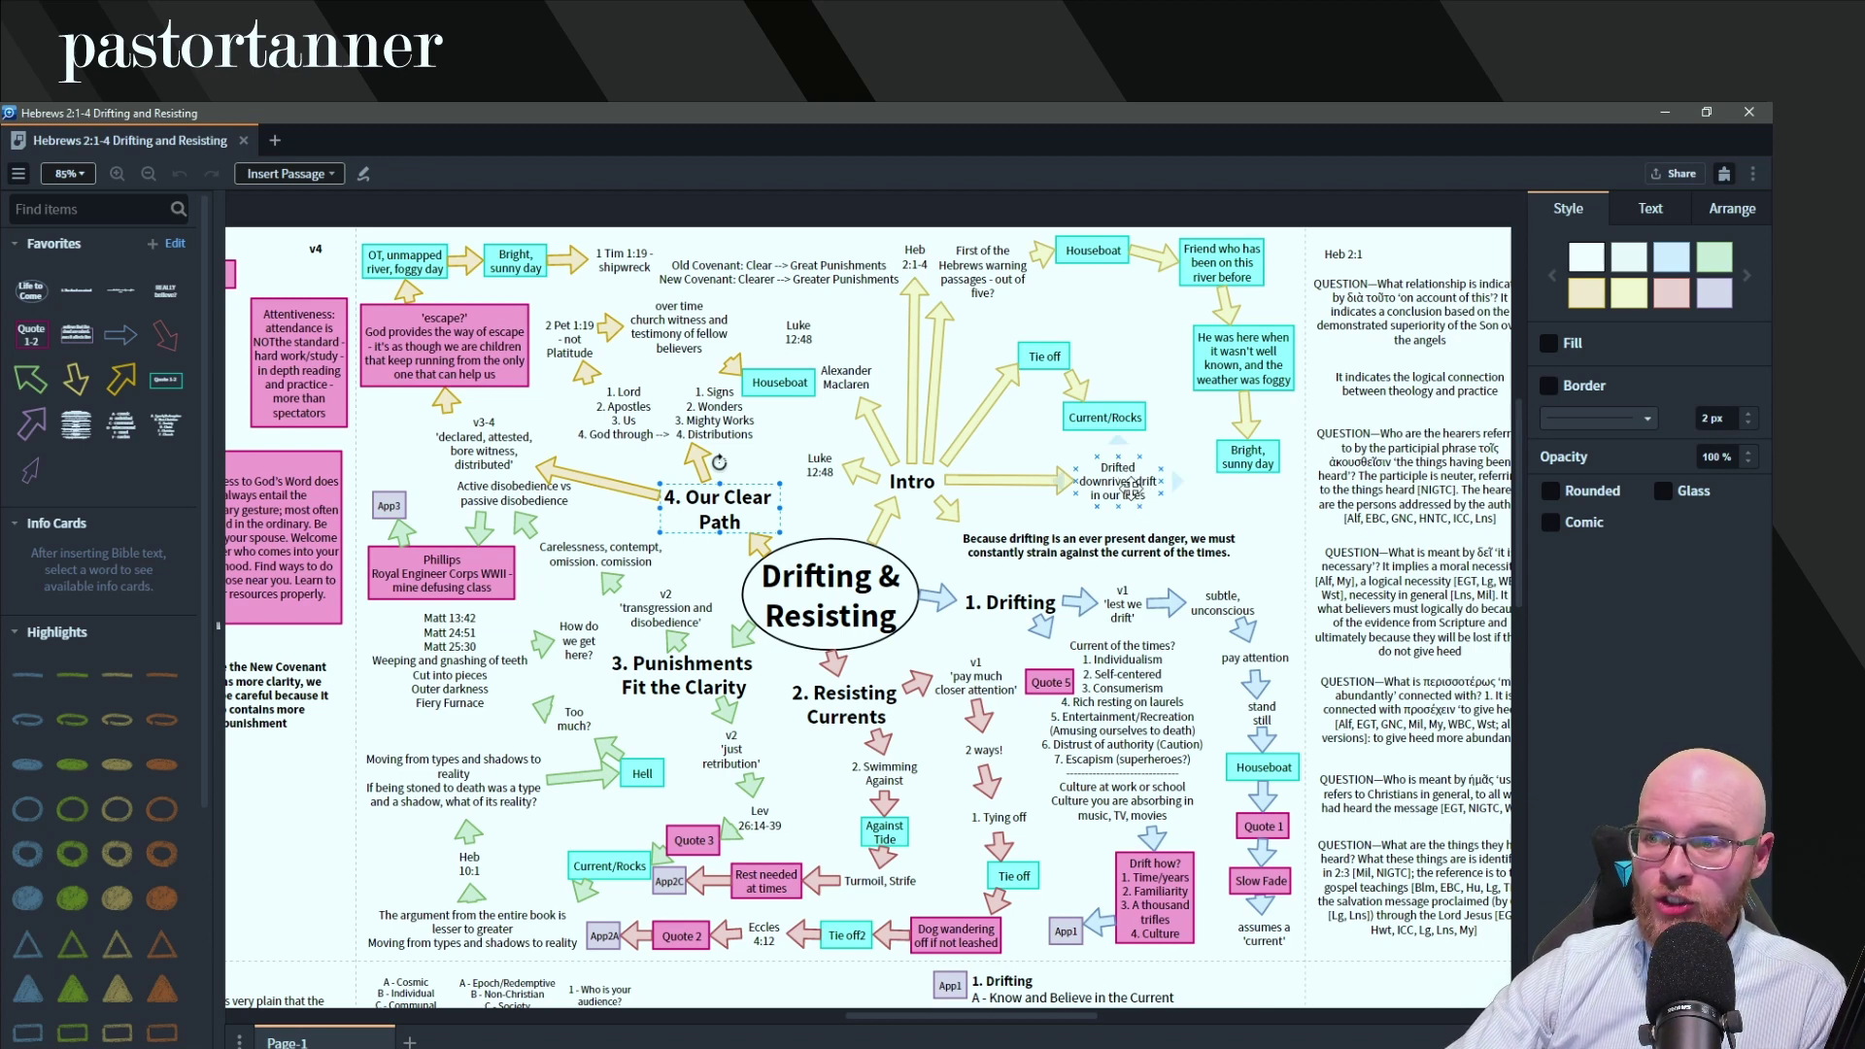
left_click(1119, 548)
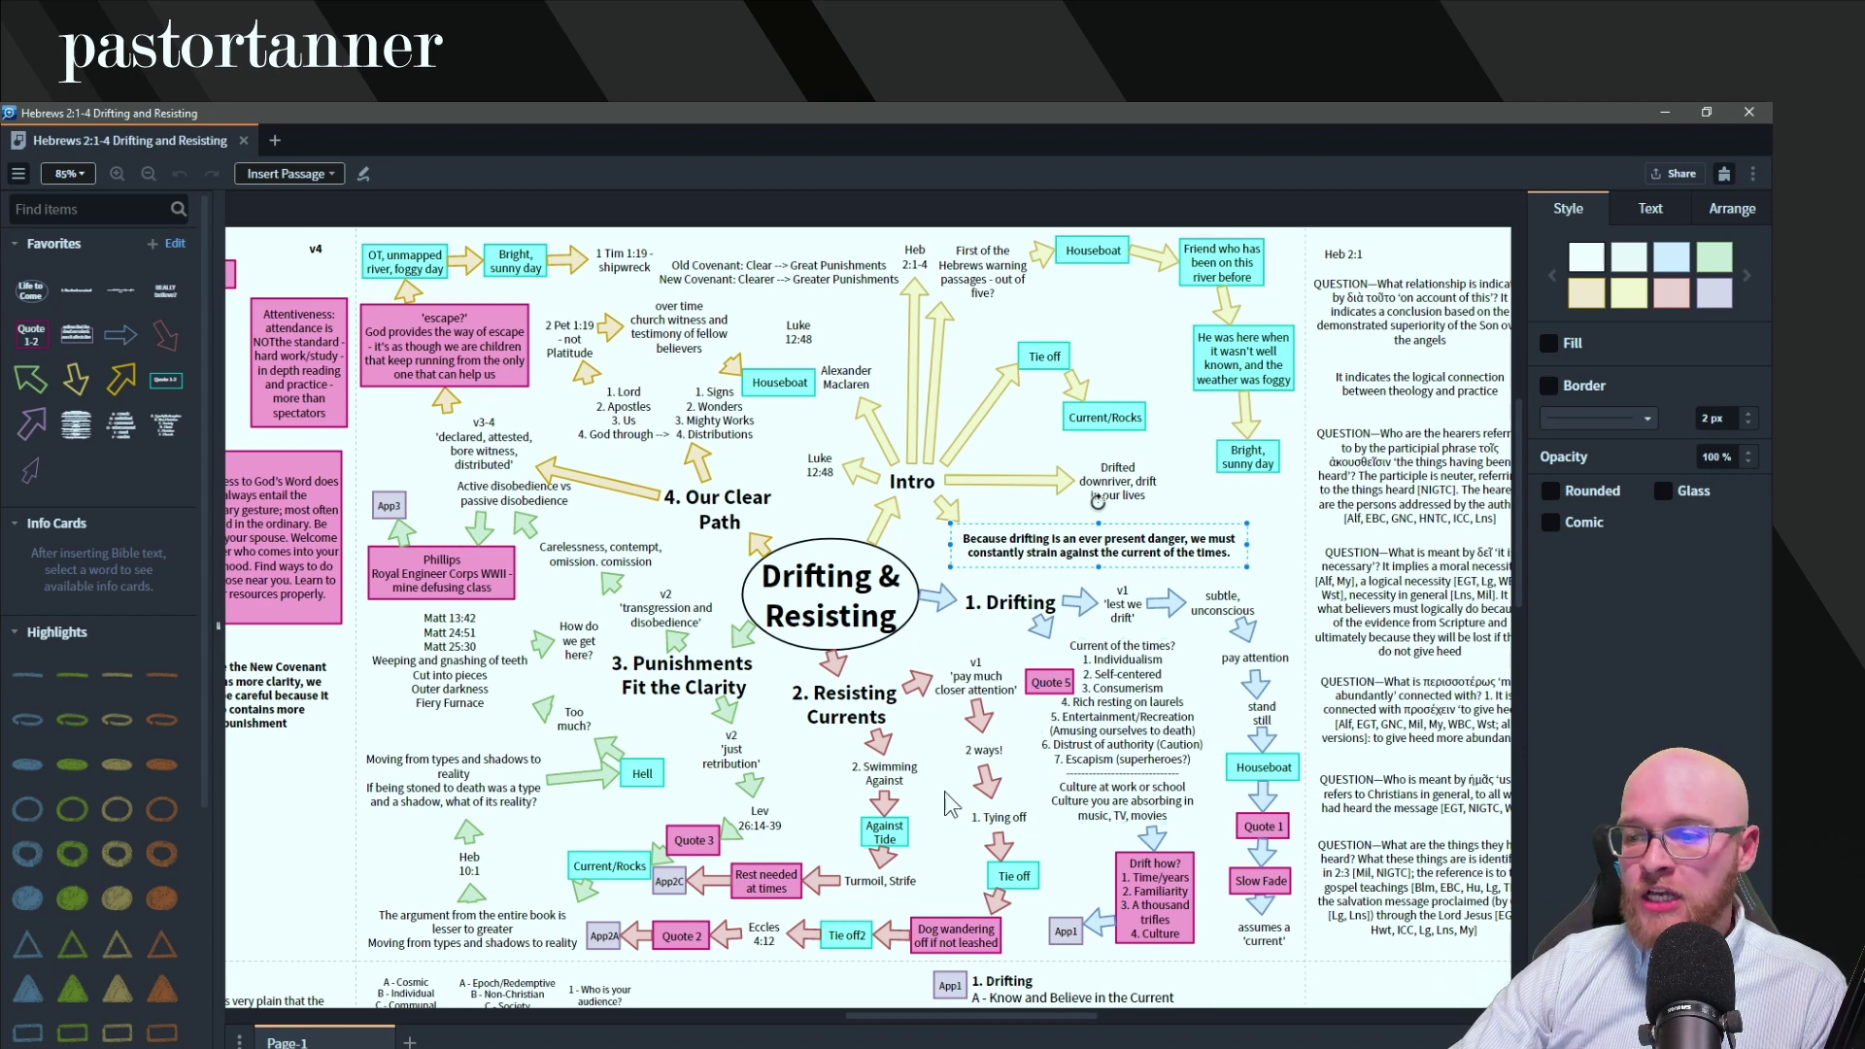
left_click(1166, 903)
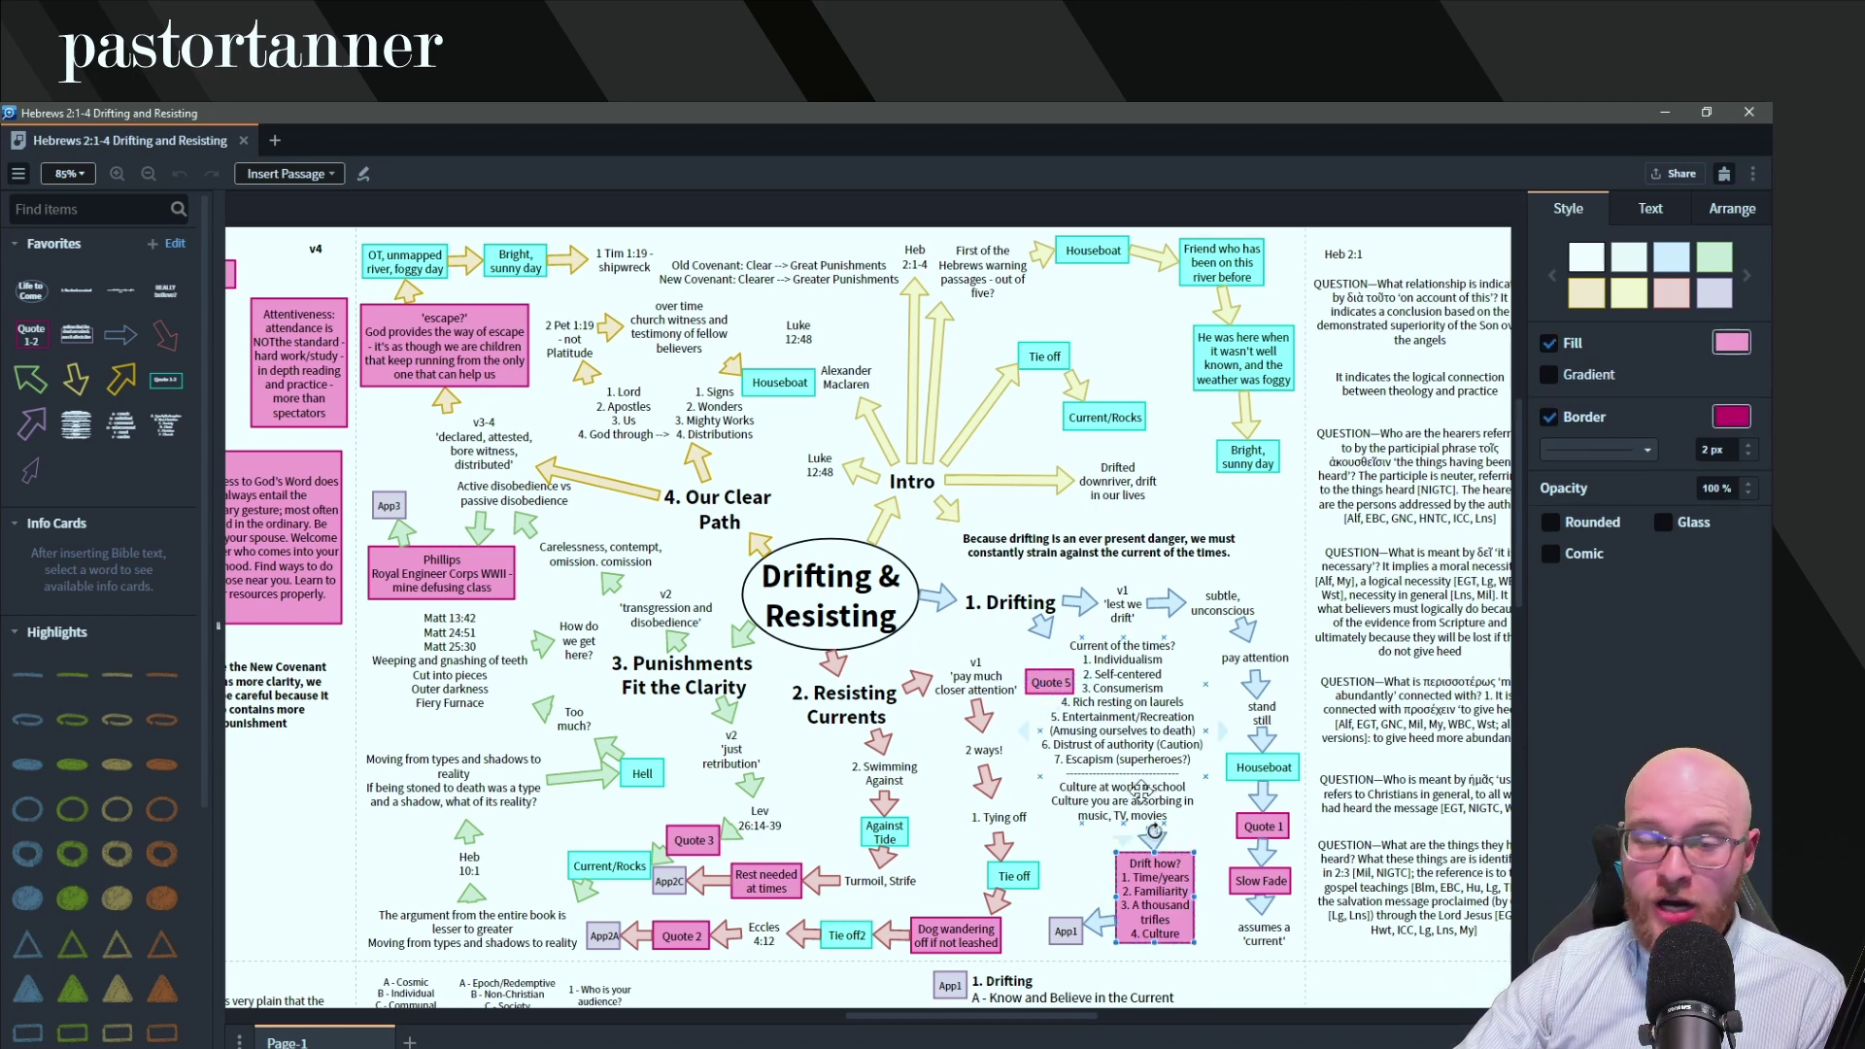
left_click(1262, 767)
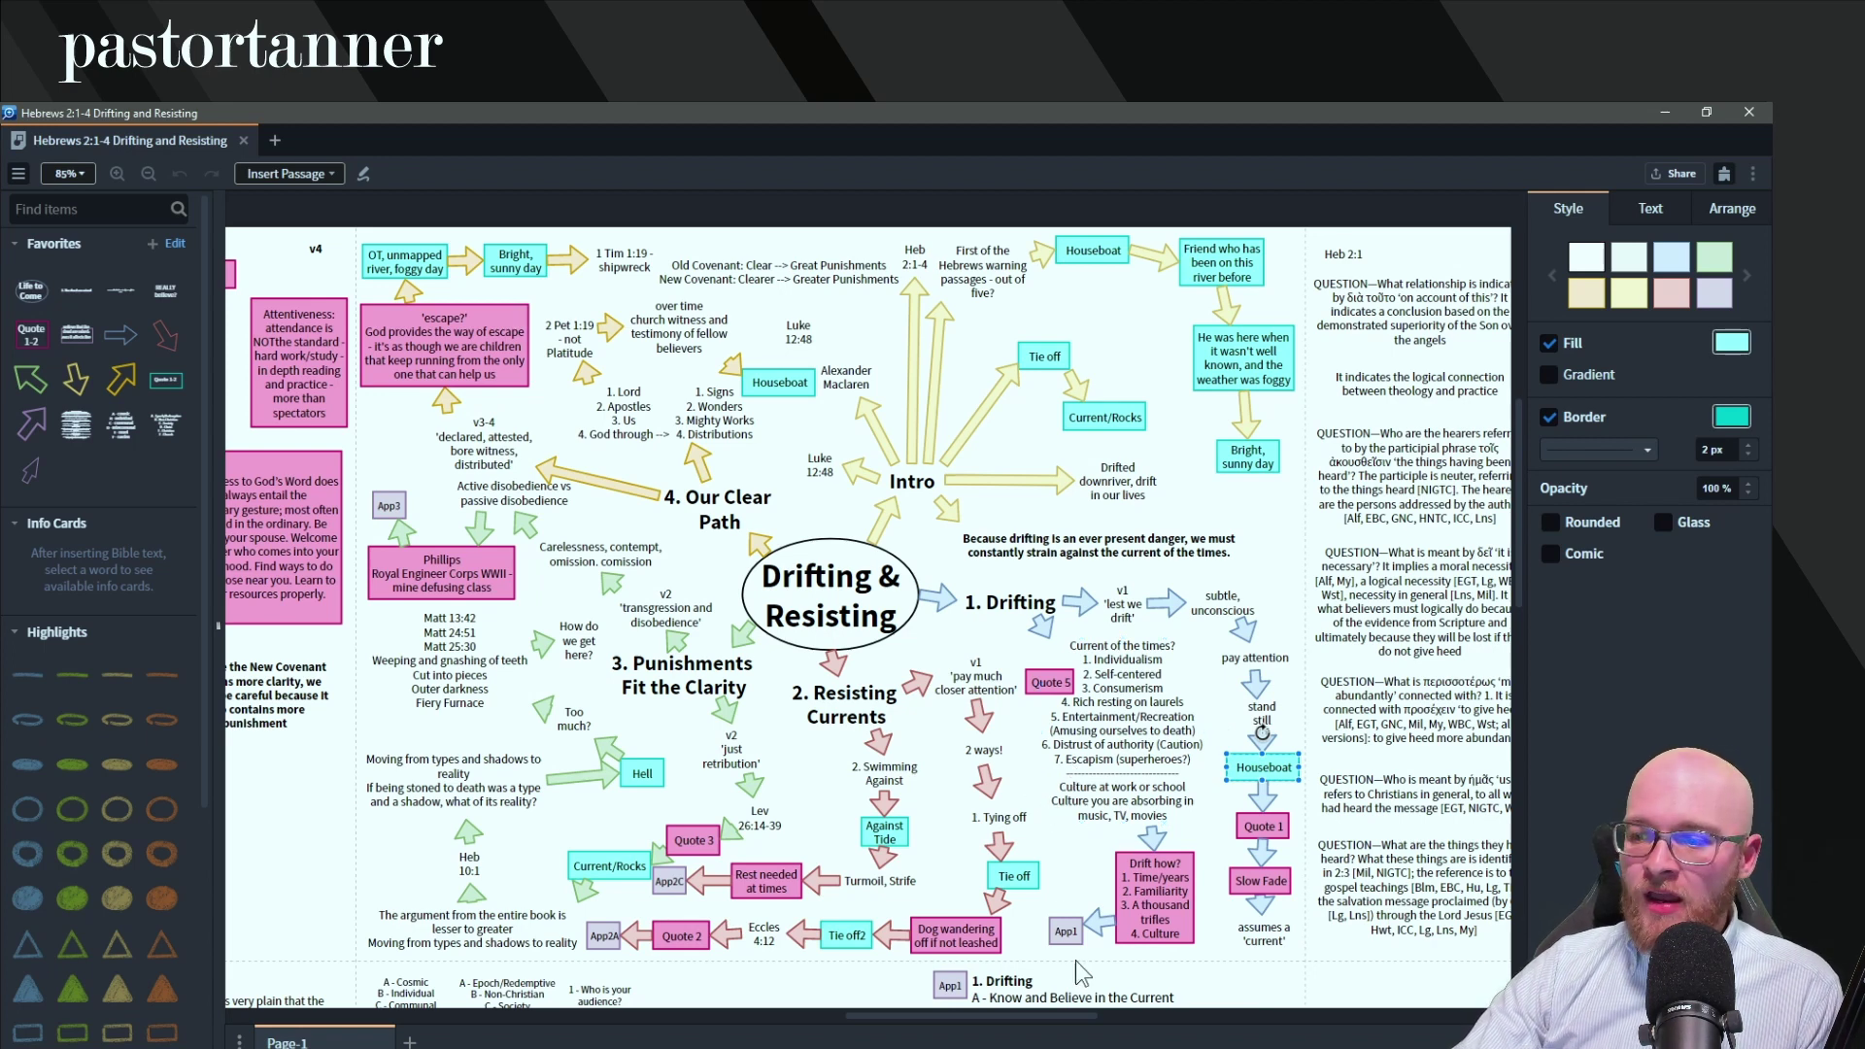
left_click(1065, 931)
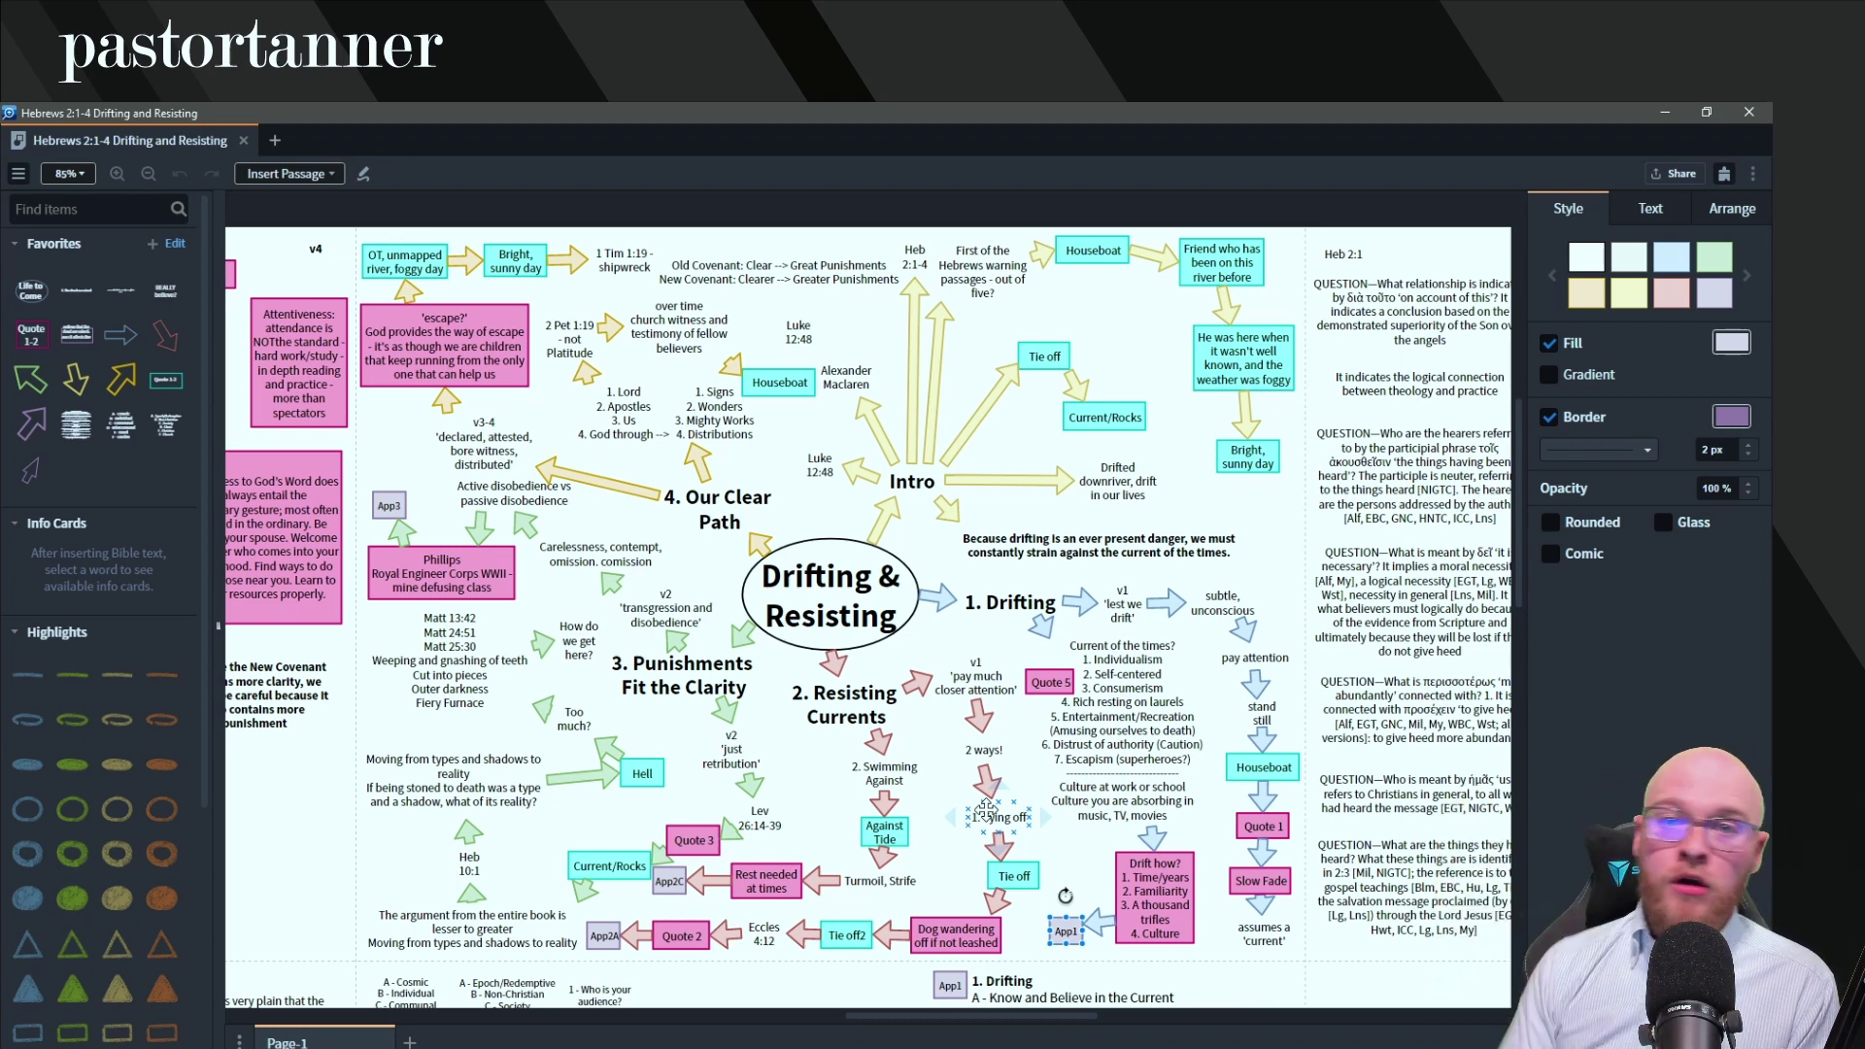
left_click(1072, 807)
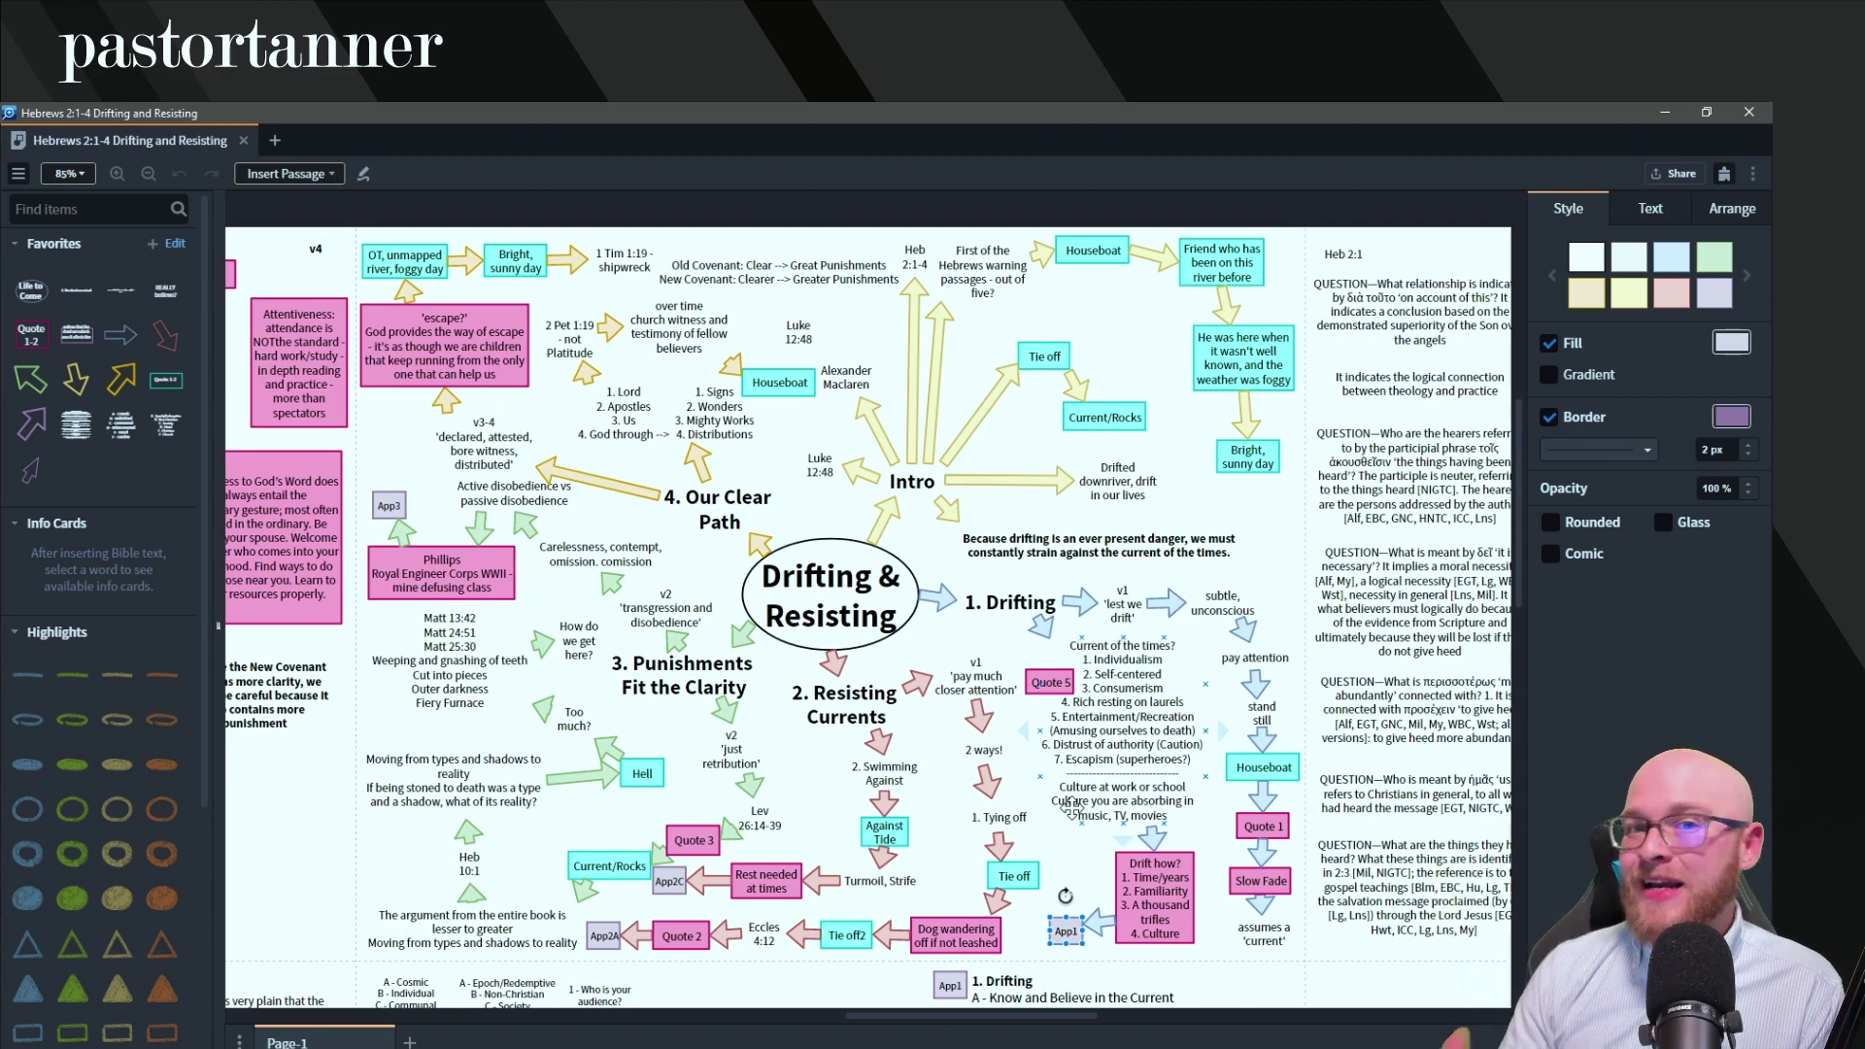
scroll(1069, 797, "down", 5)
scroll(996, 564, "down", 2)
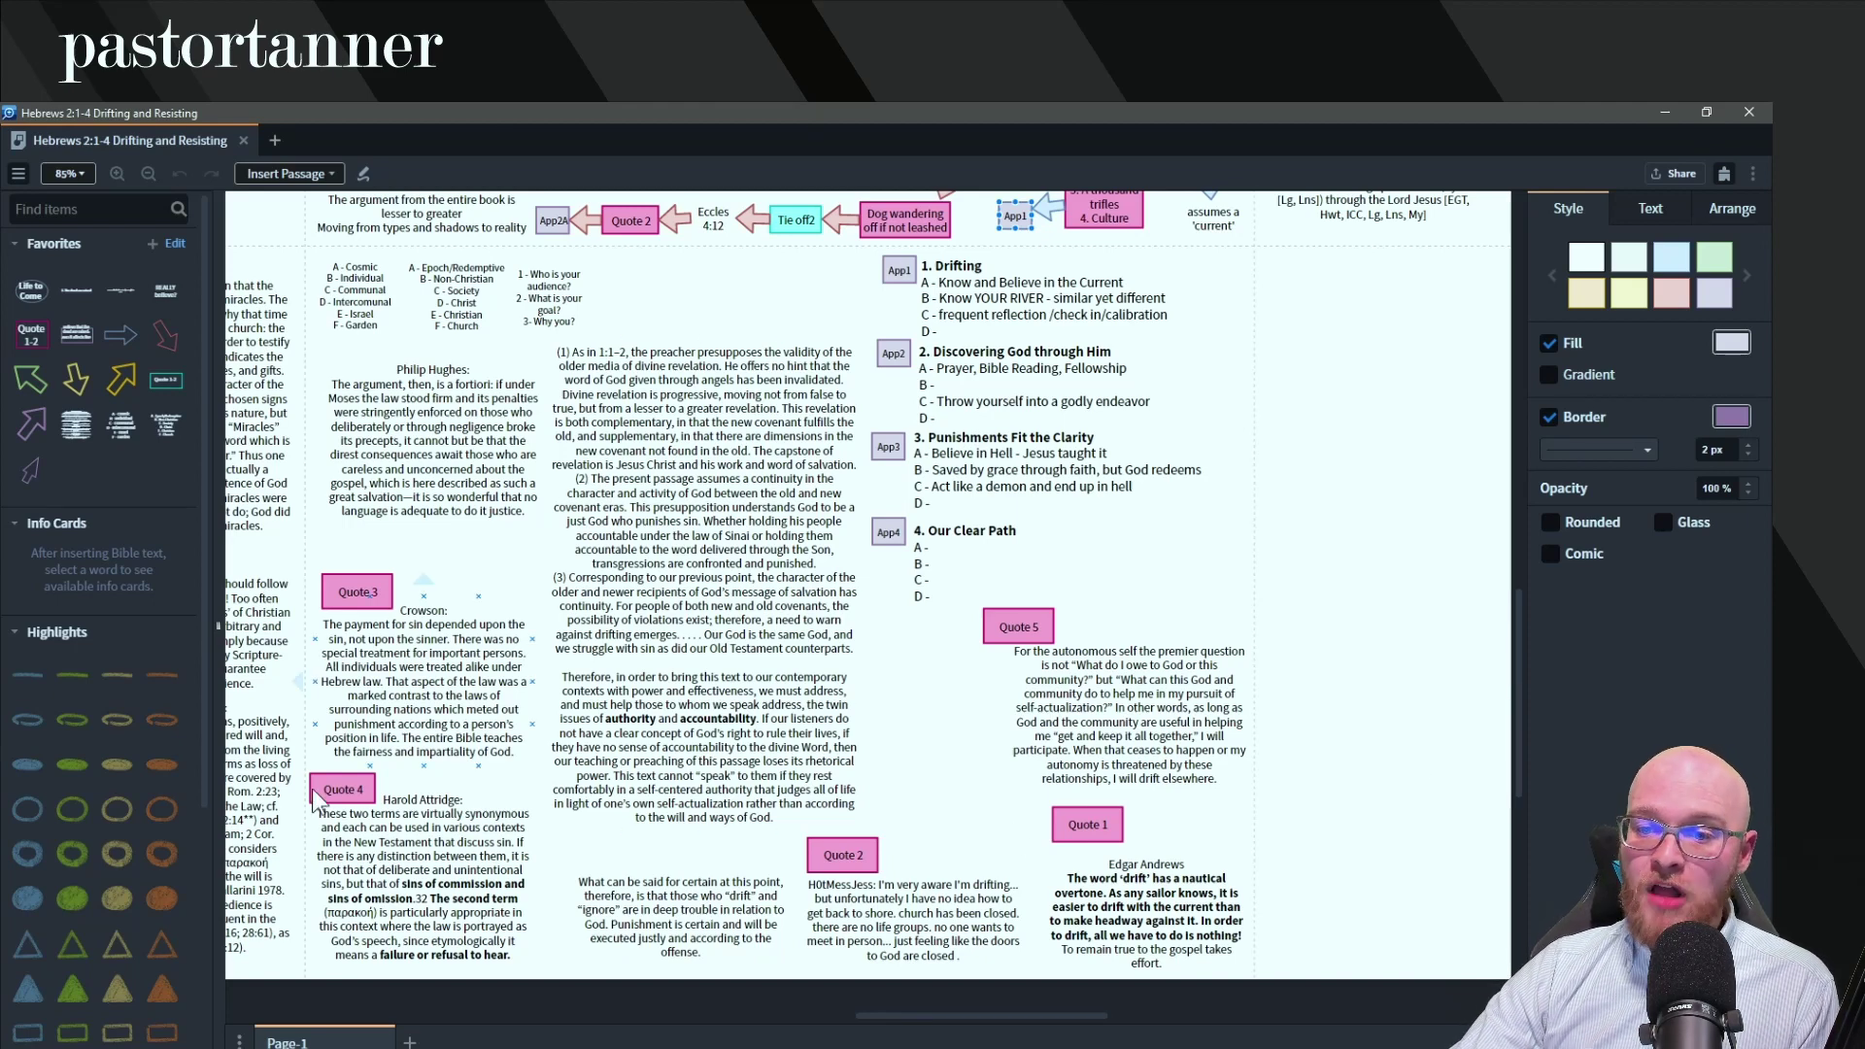
left_click(1062, 772)
left_click(1282, 819)
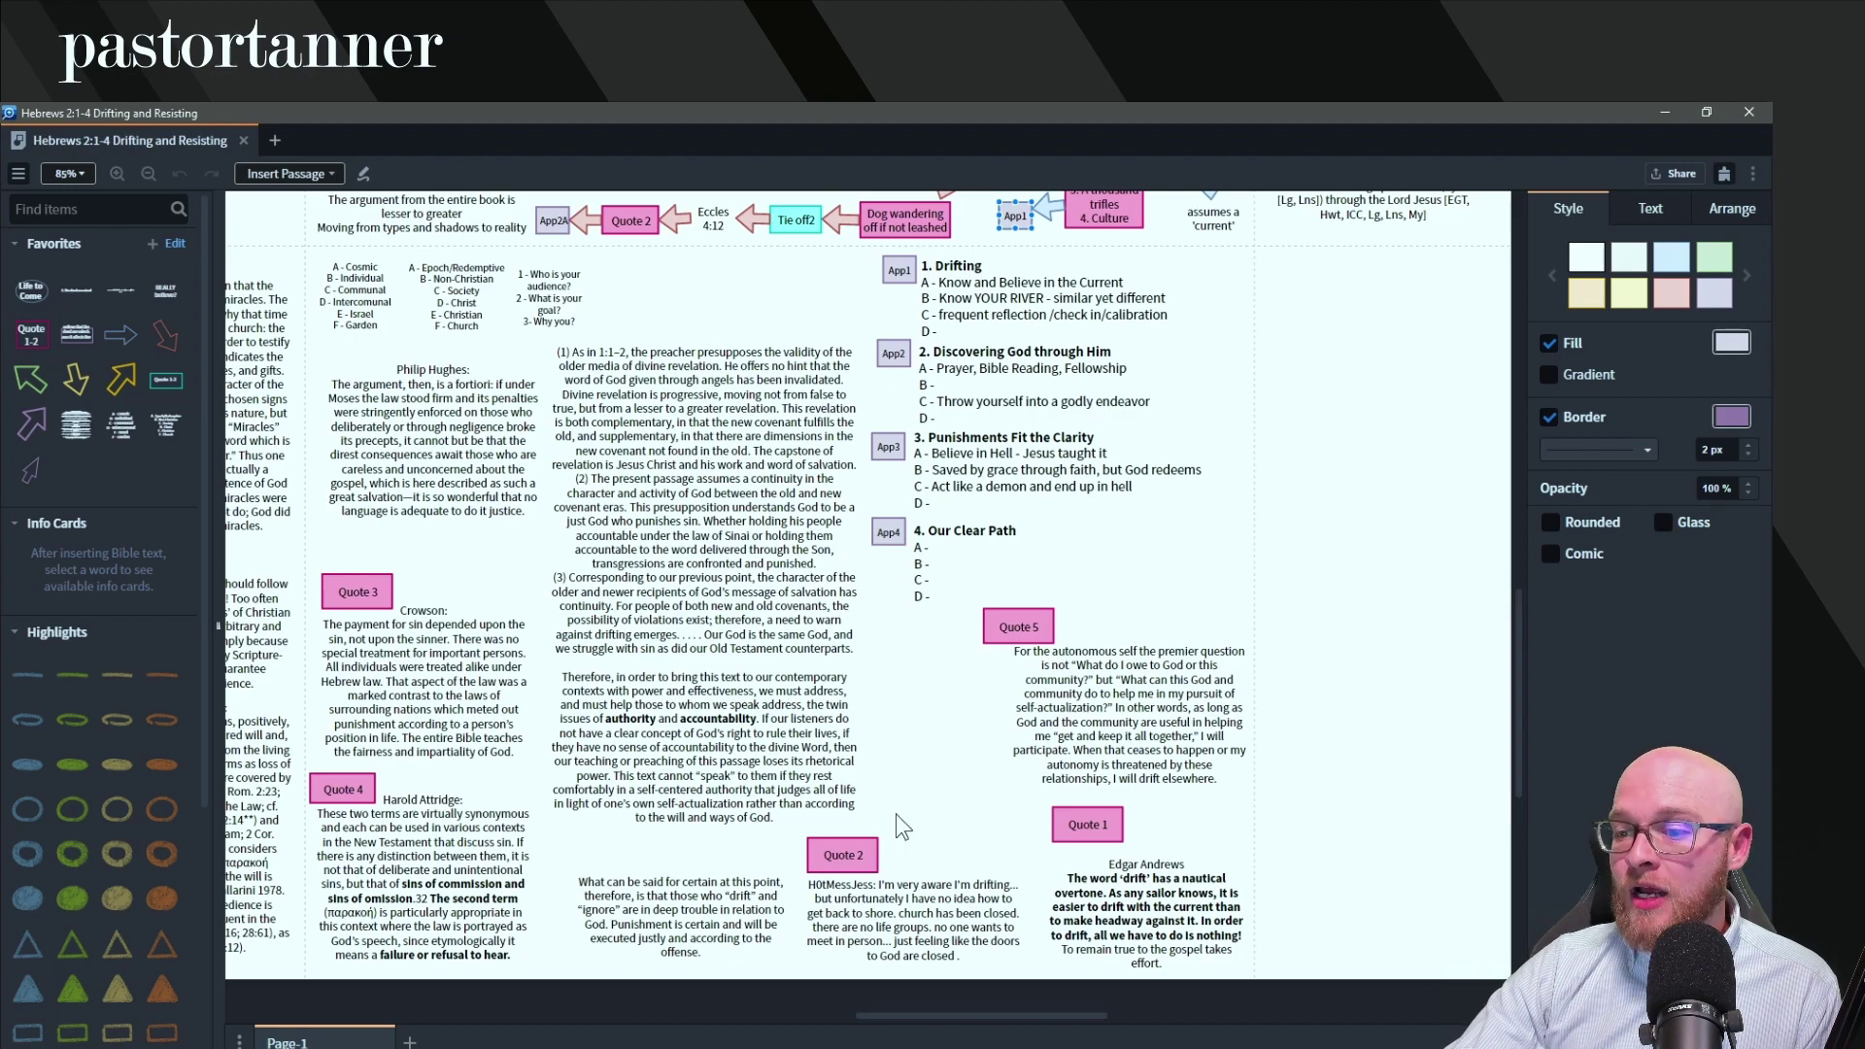
left_click(840, 858)
scroll(782, 541, "up", 5)
scroll(727, 802, "up", 3)
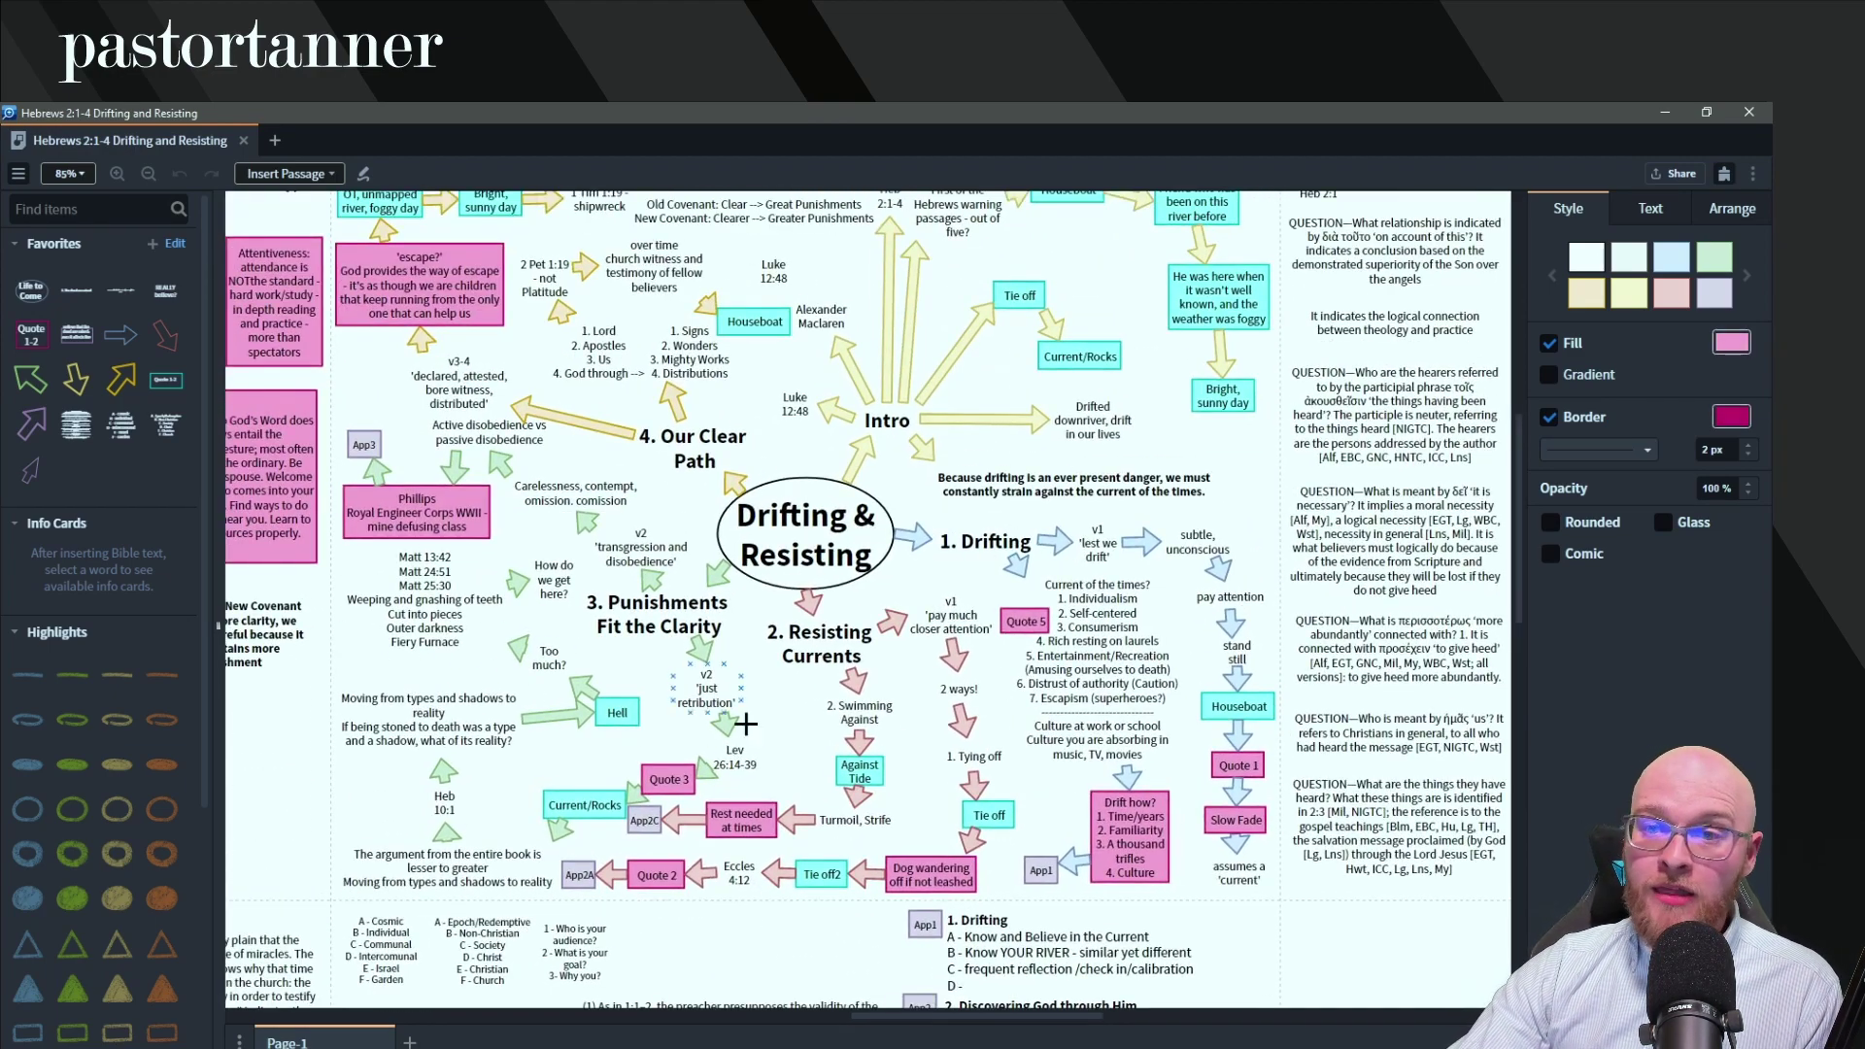
scroll(805, 652, "down", 1)
scroll(805, 651, "down", 2)
scroll(805, 652, "right", 1)
left_click(492, 503)
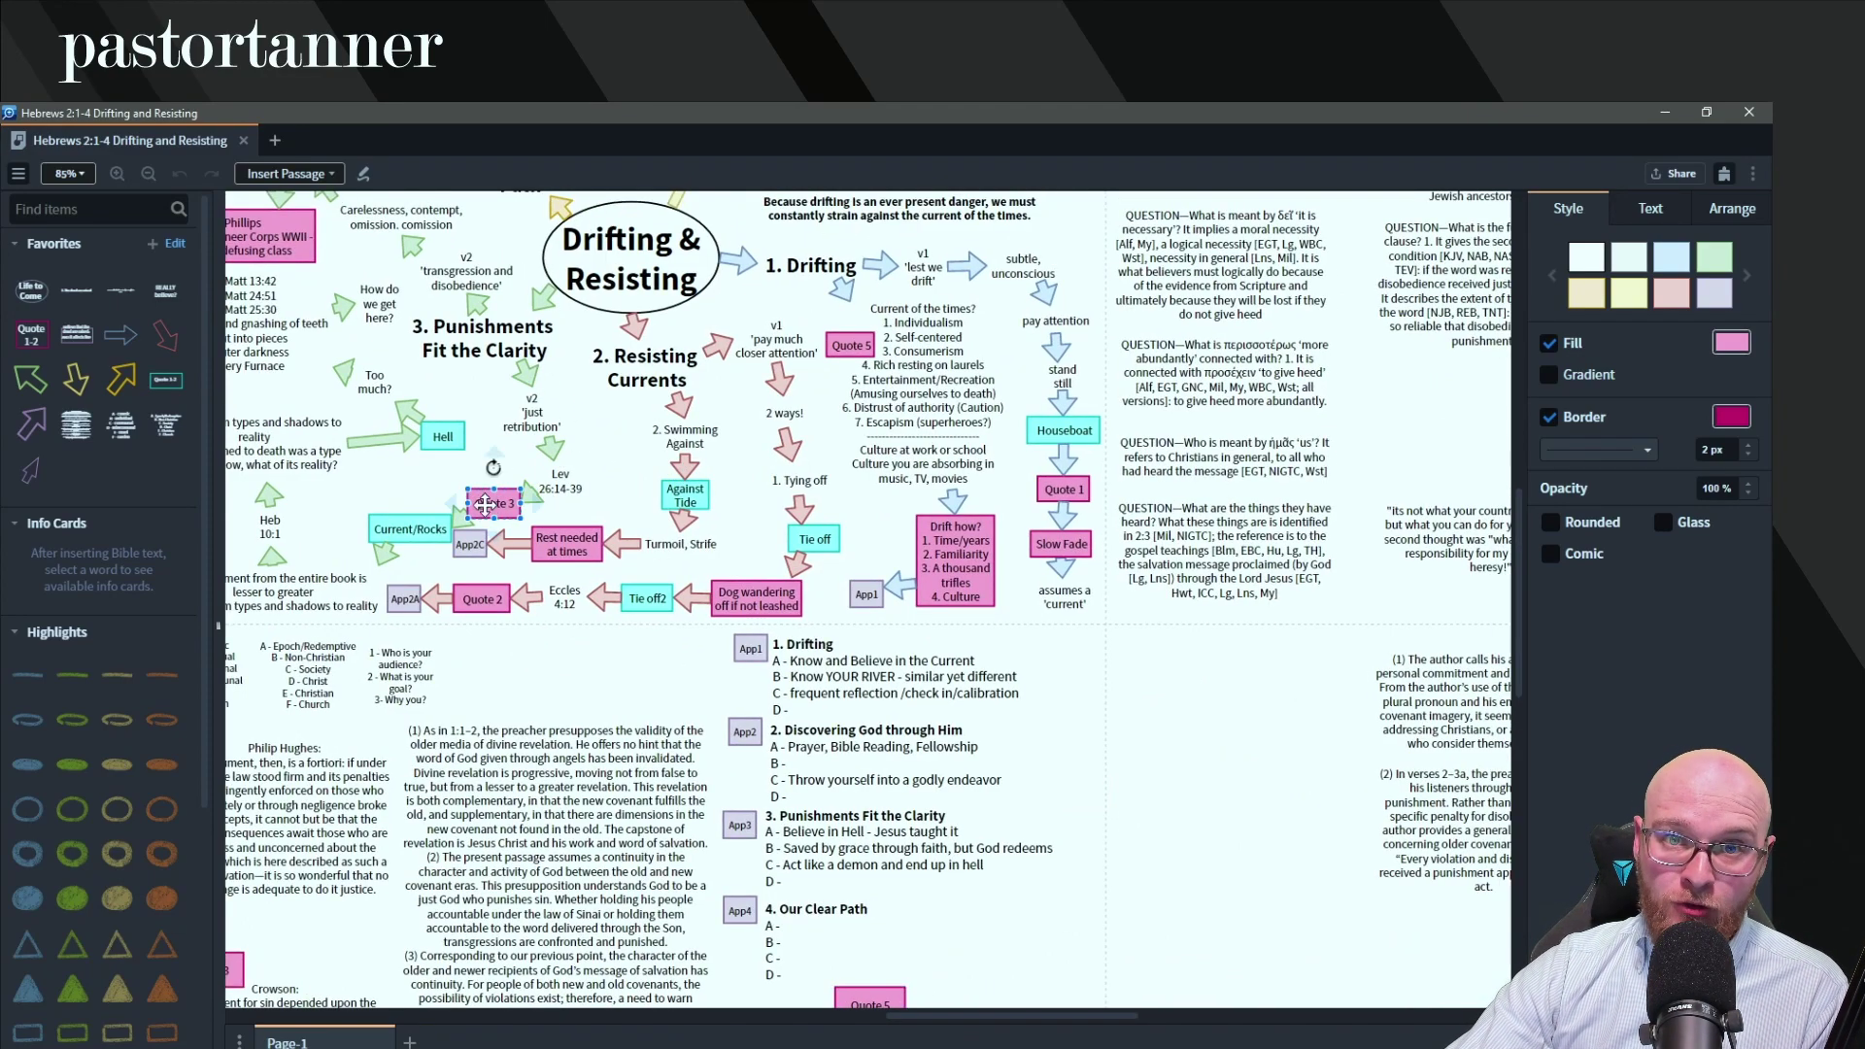
scroll(638, 783, "down", 4)
scroll(638, 783, "left", 2)
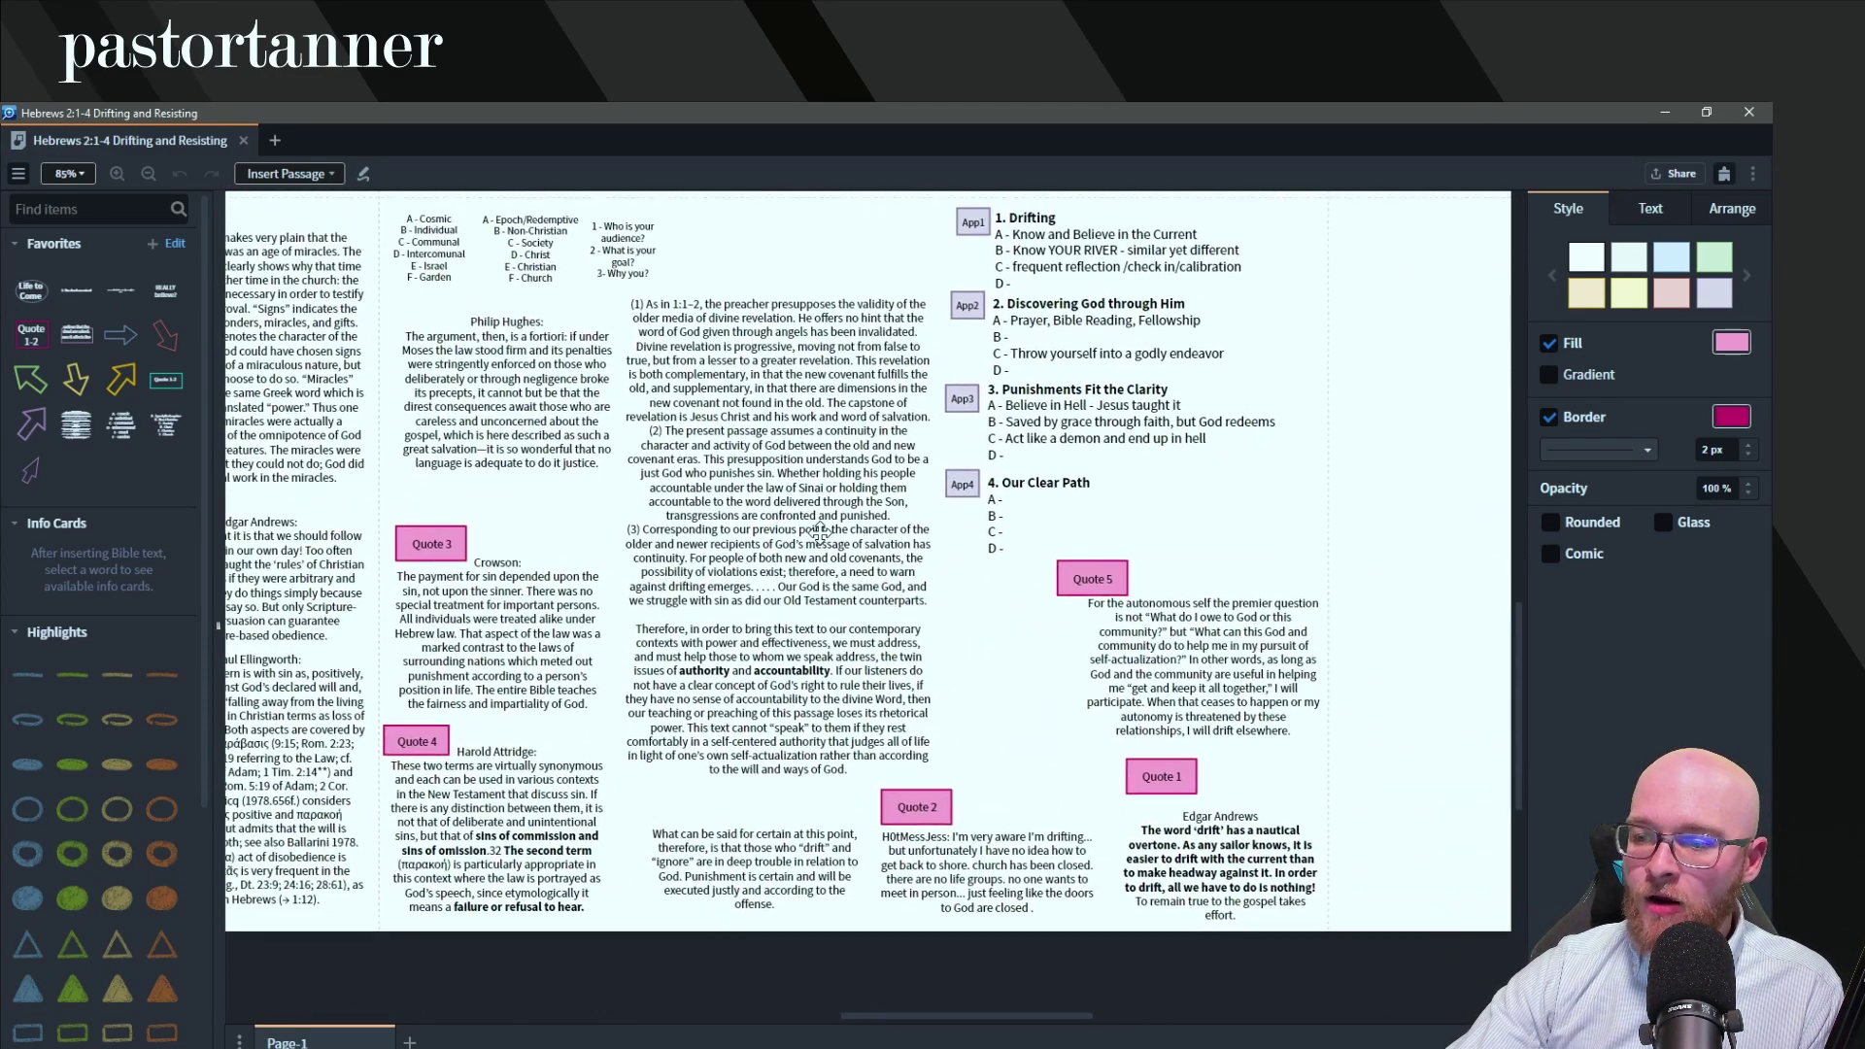
left_click(448, 552)
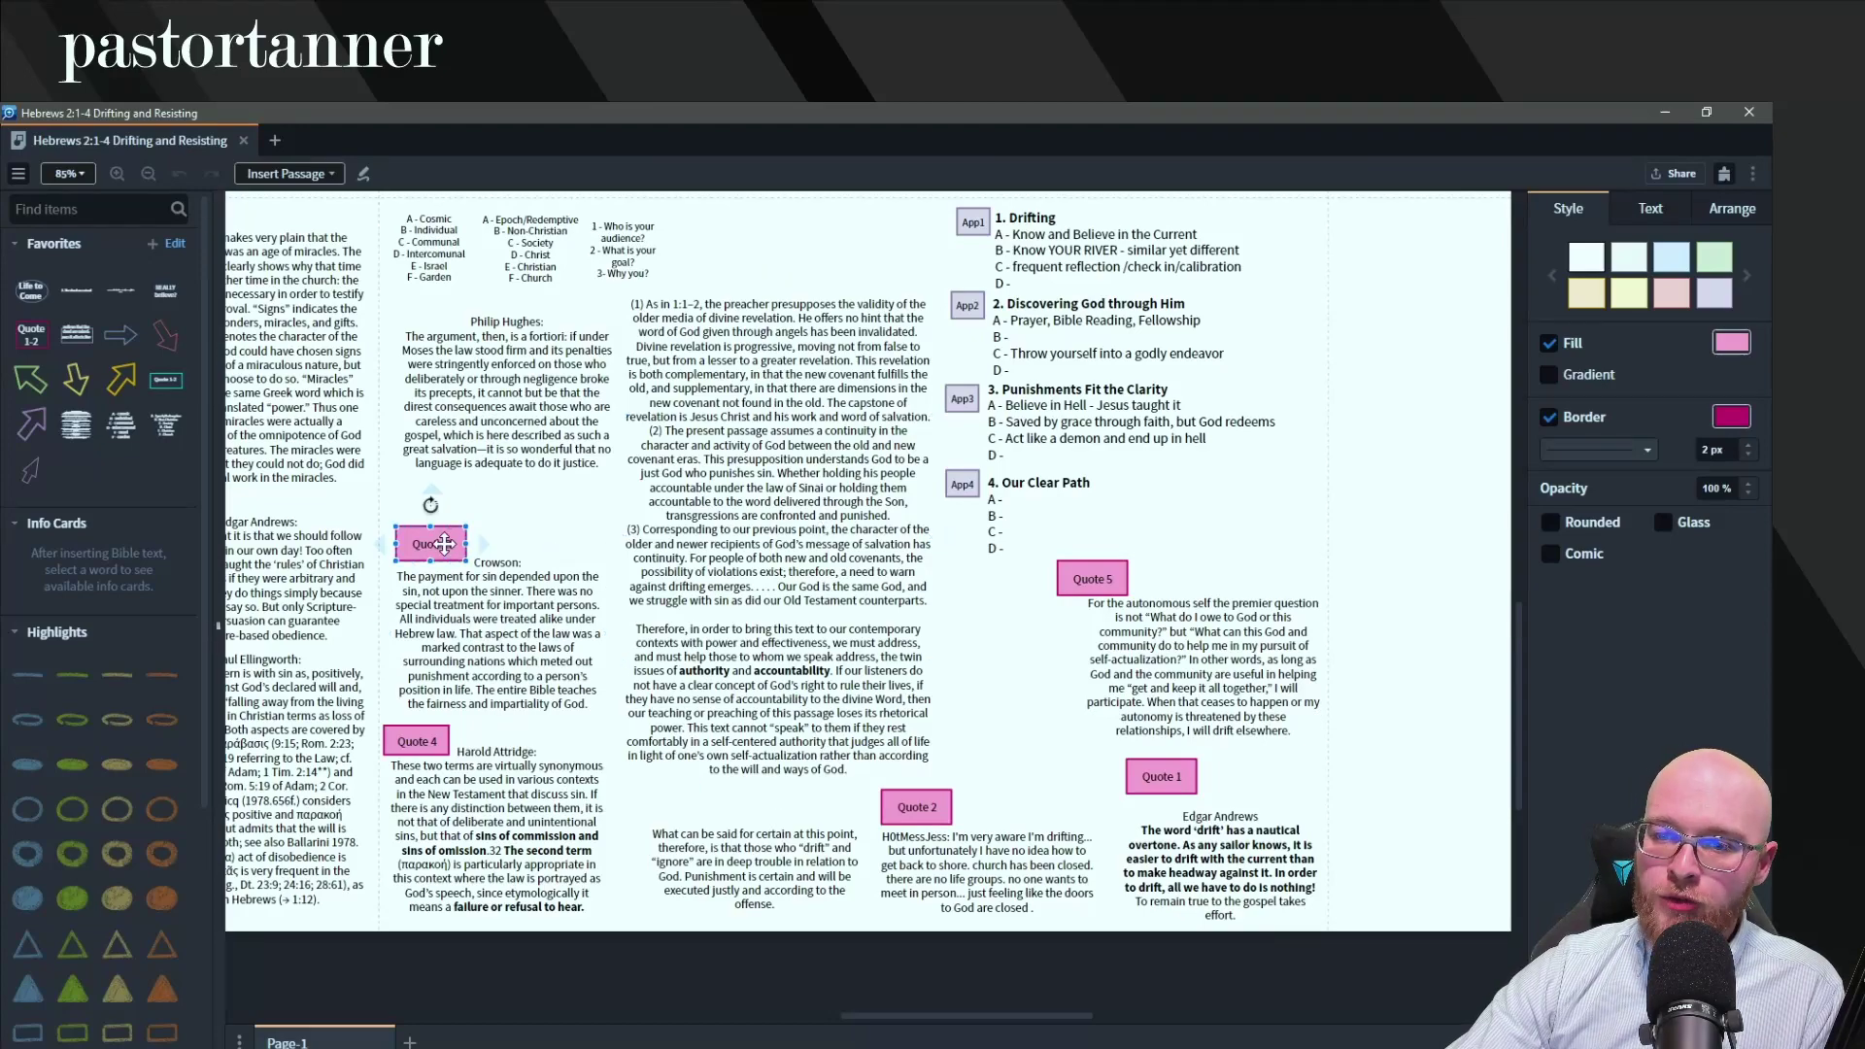
left_click(507, 595)
scroll(825, 443, "up", 1)
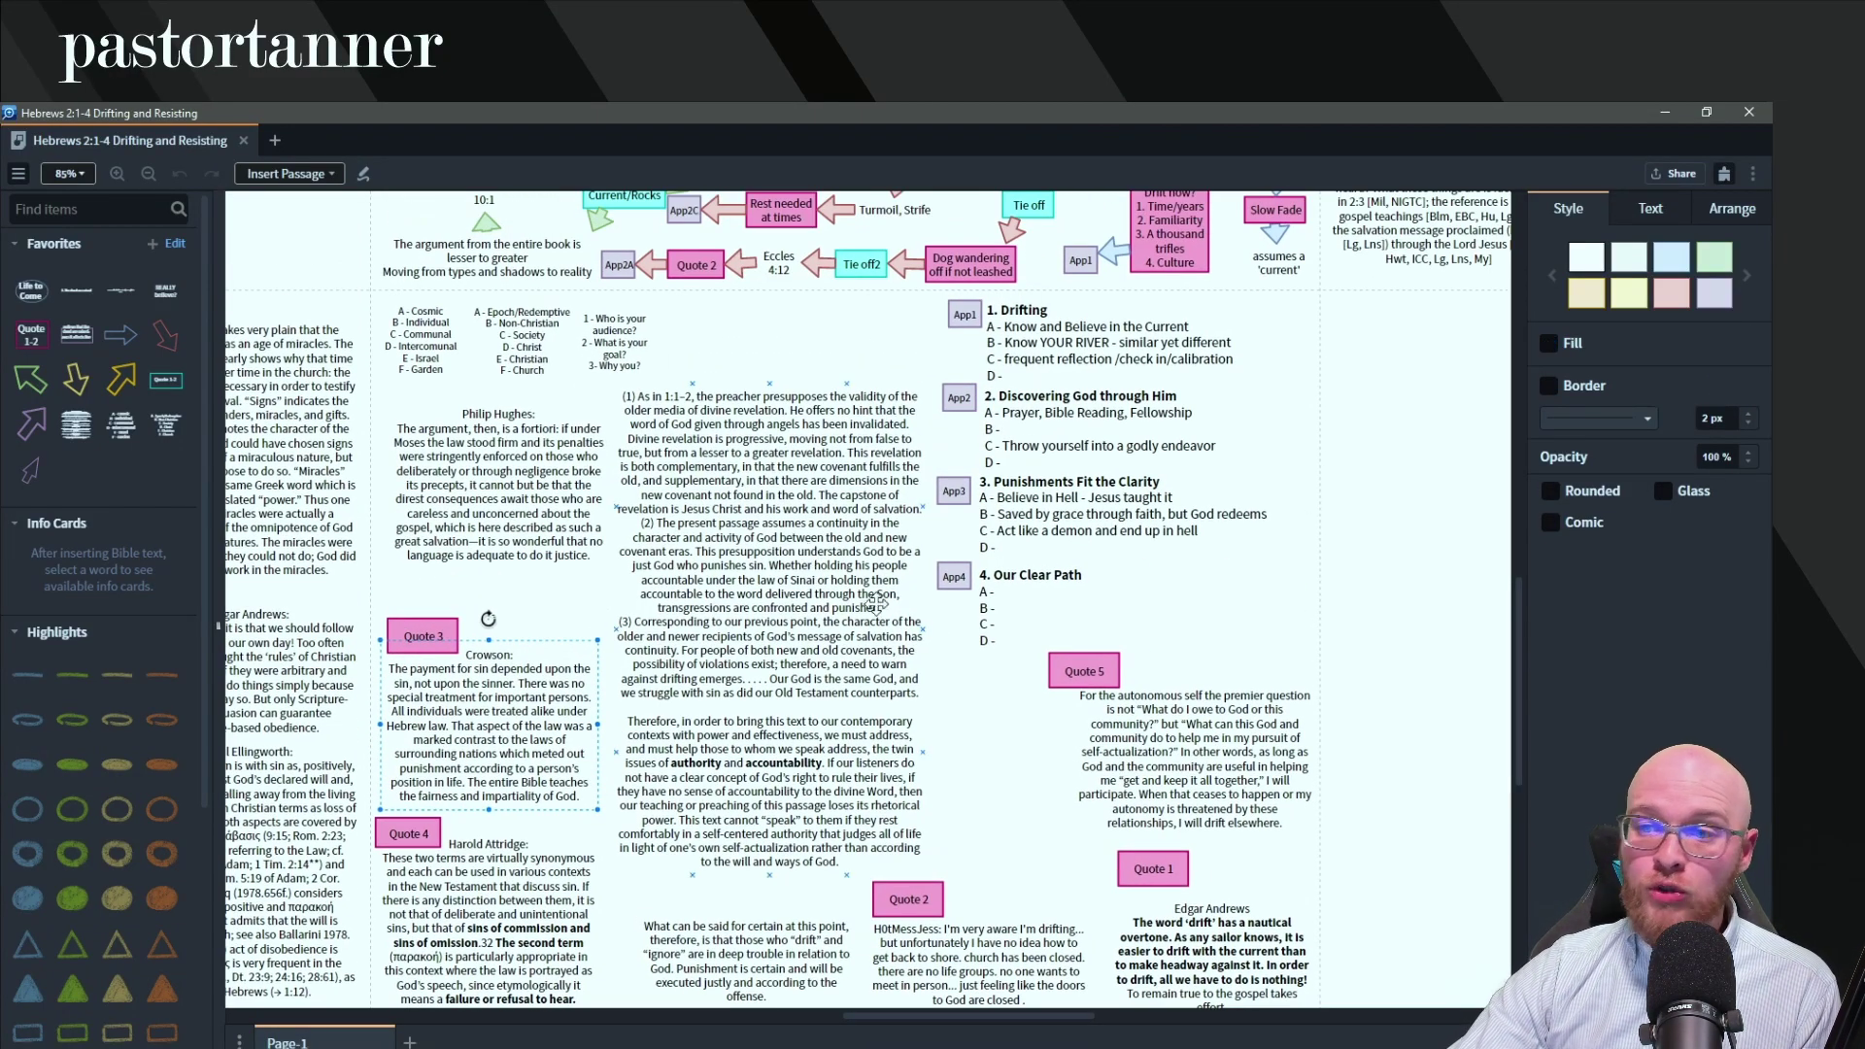
scroll(879, 615, "up", 7)
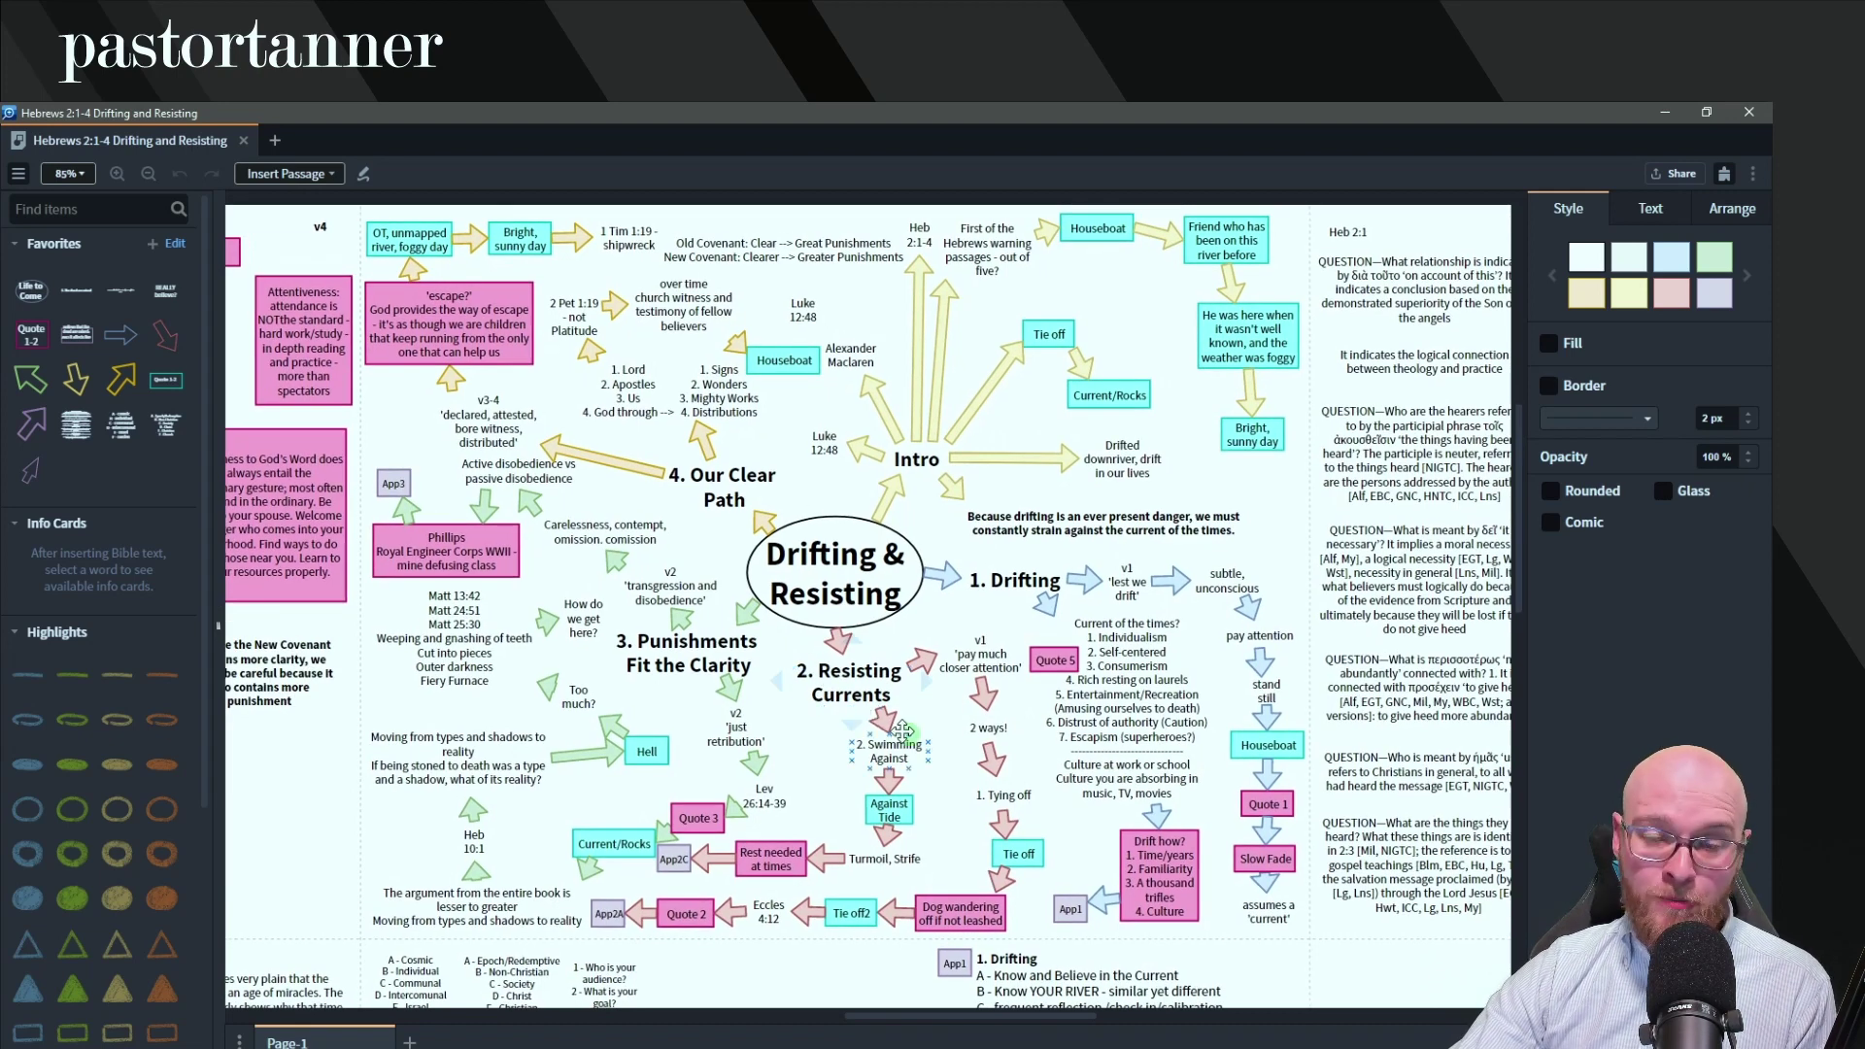